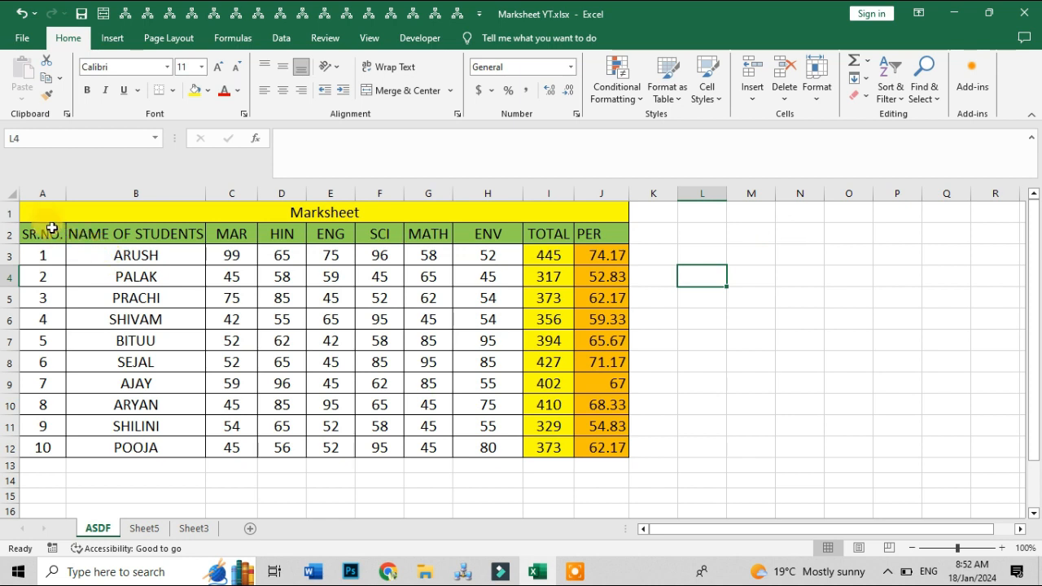
Start a new conditional formatting rule for the marks in C3:H12 that formats all cells based on their values
left_click_drag(42, 217, 536, 445)
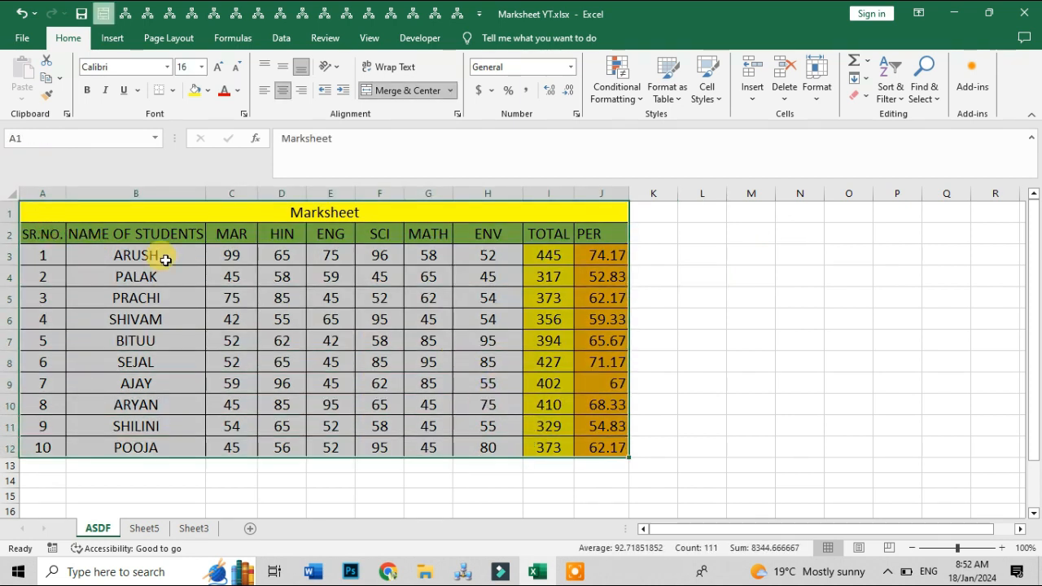
left_click(227, 254)
left_click_drag(226, 254, 503, 446)
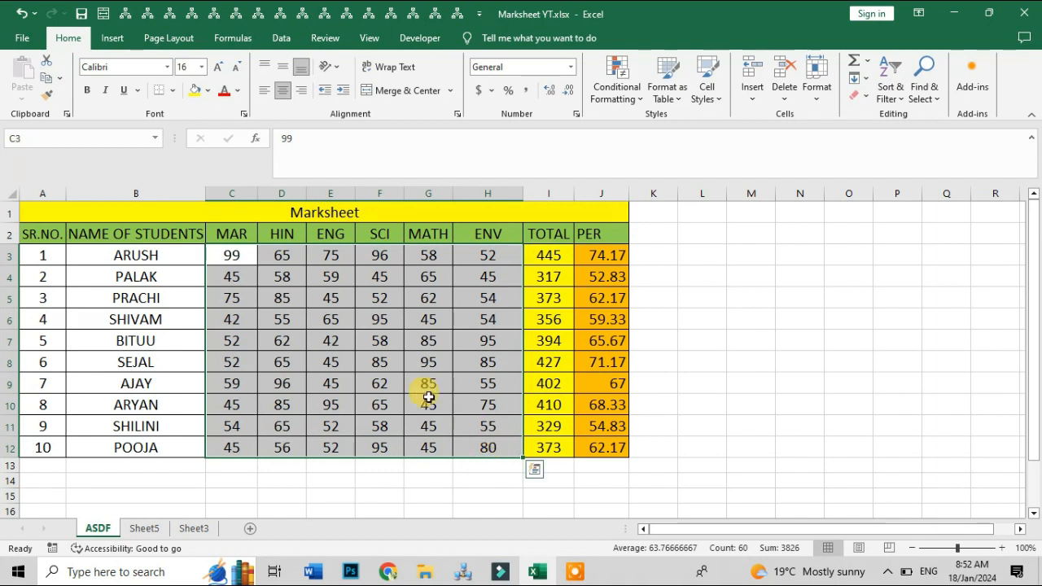
left_click(627, 99)
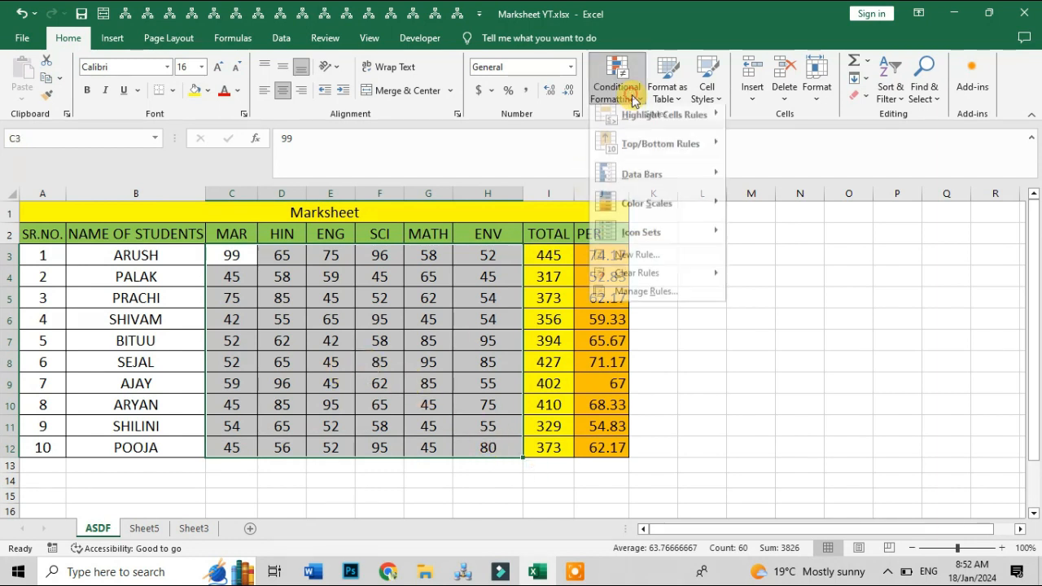
mouse_move(657, 122)
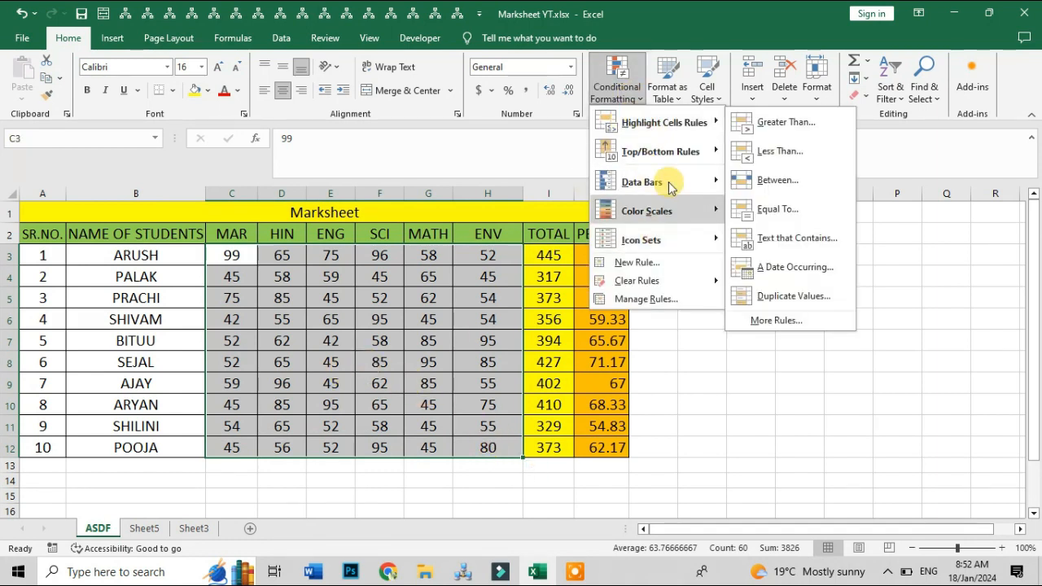
mouse_move(635, 155)
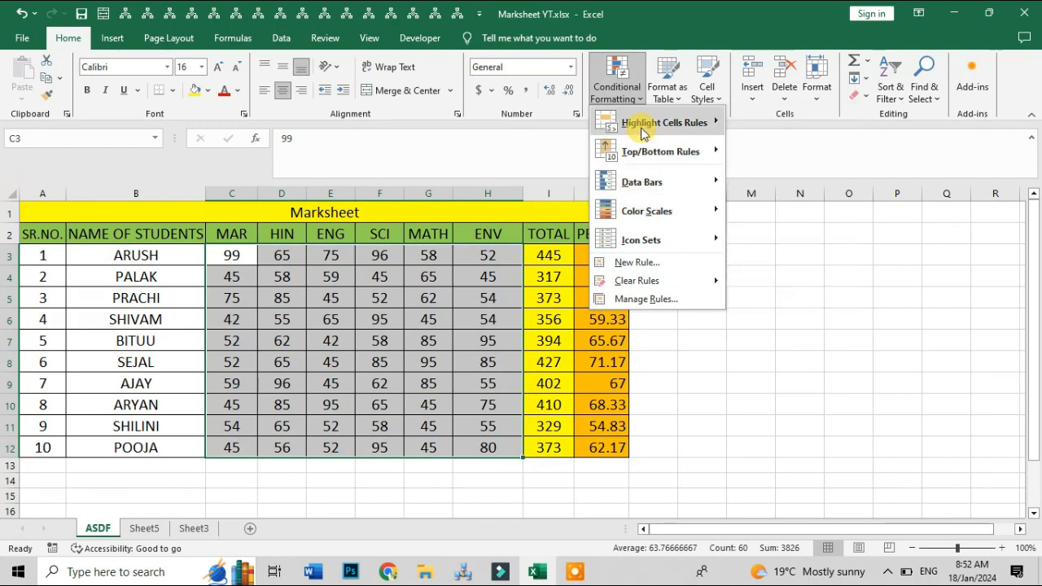
left_click(649, 263)
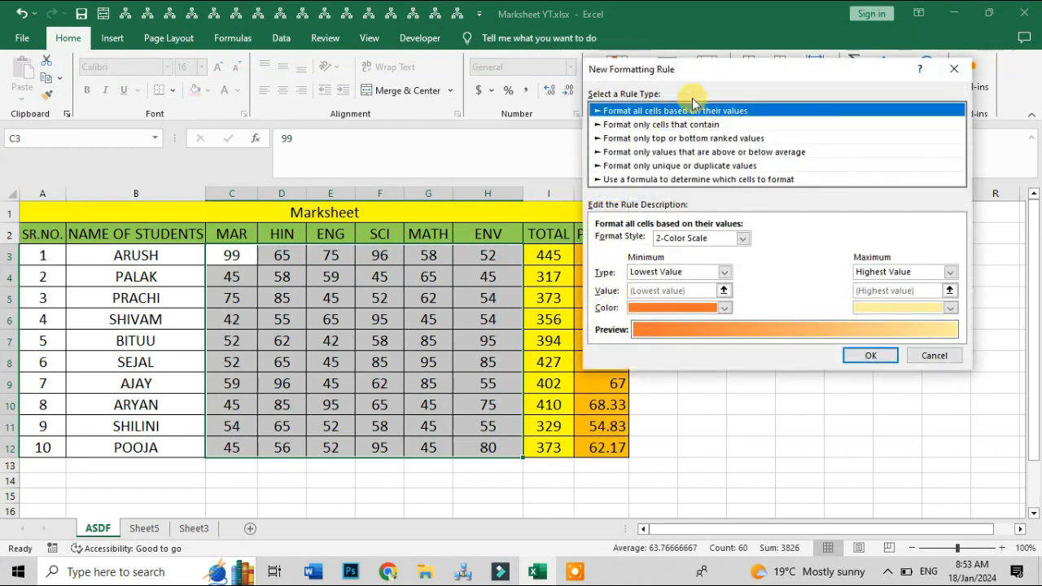
left_click_drag(708, 80, 426, 83)
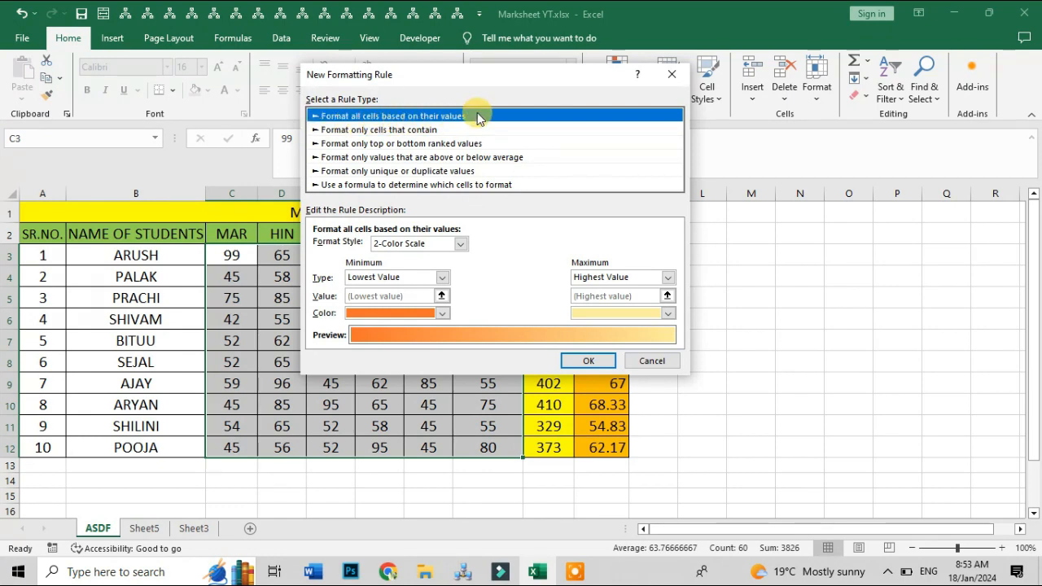
left_click_drag(491, 87, 619, 80)
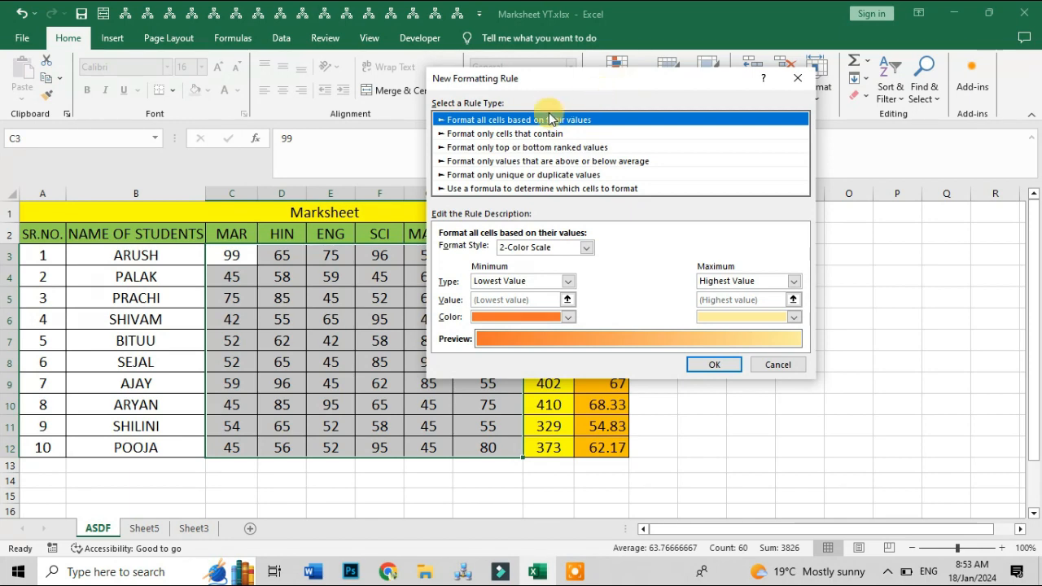
left_click(463, 133)
left_click(469, 120)
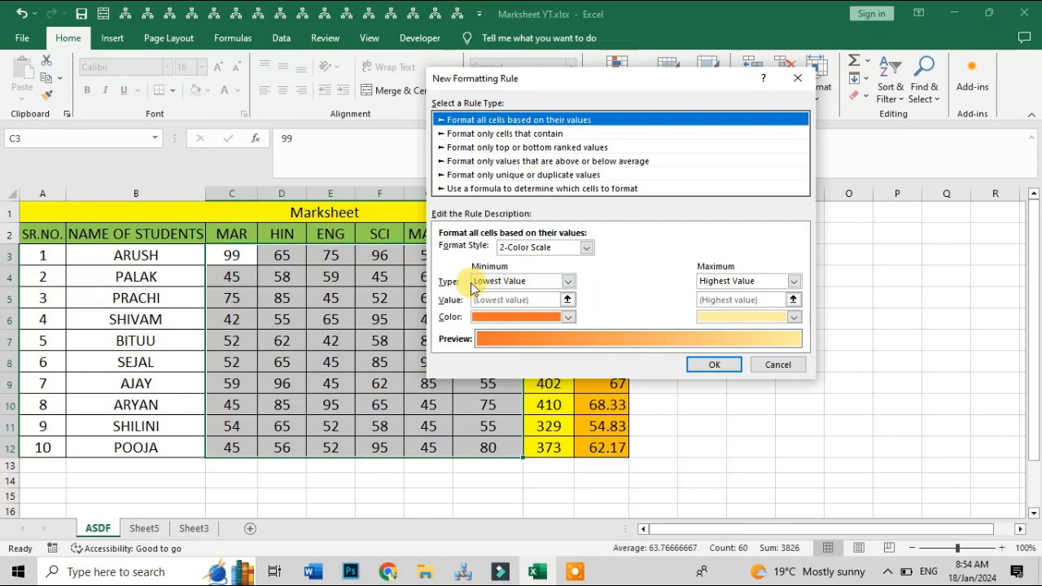
Set the 2-color scale to red for the lowest value and green for the highest value, and apply it
left_click(569, 318)
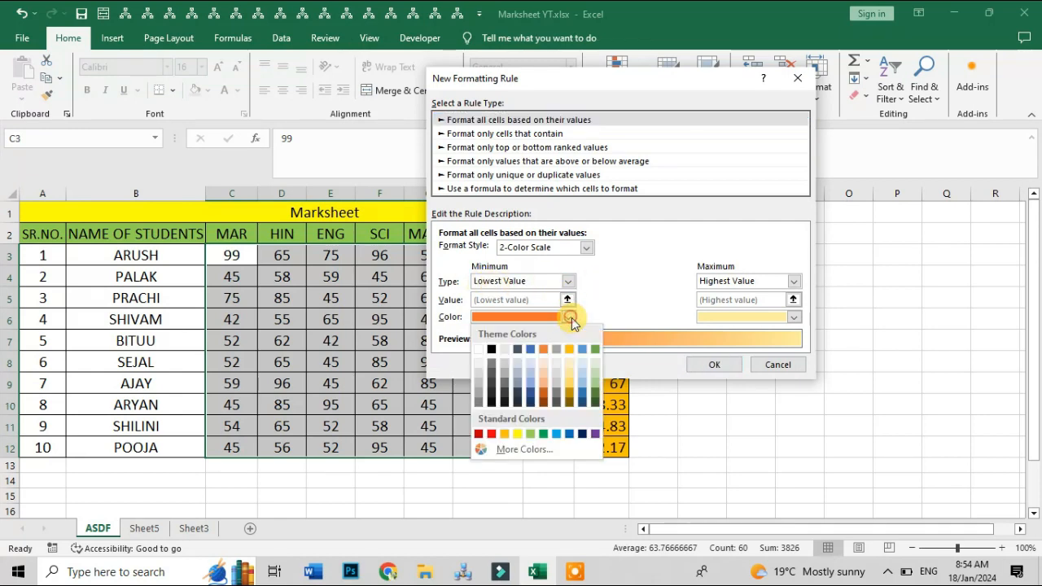
left_click(491, 435)
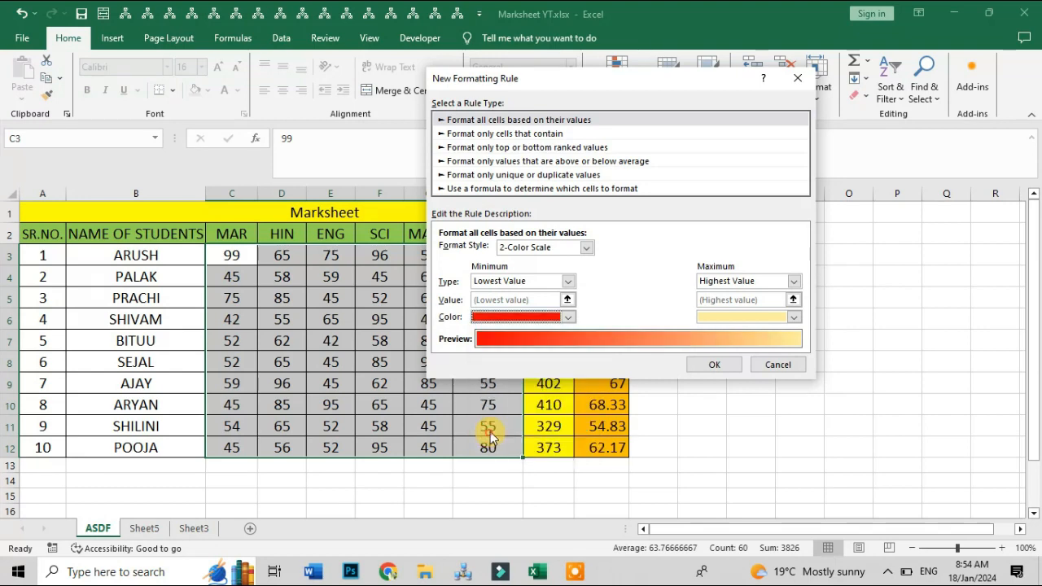
left_click(794, 318)
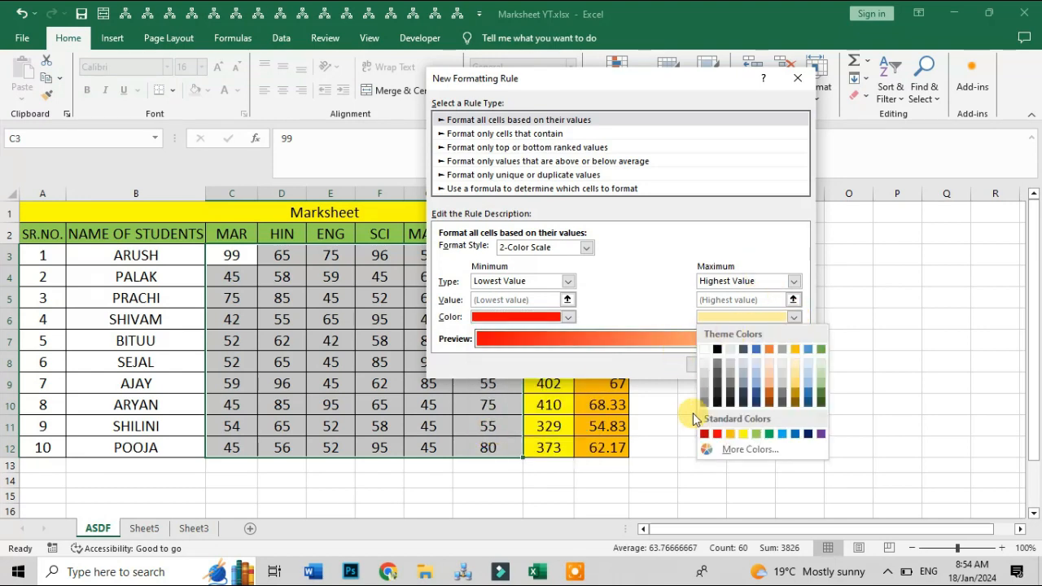
left_click(770, 433)
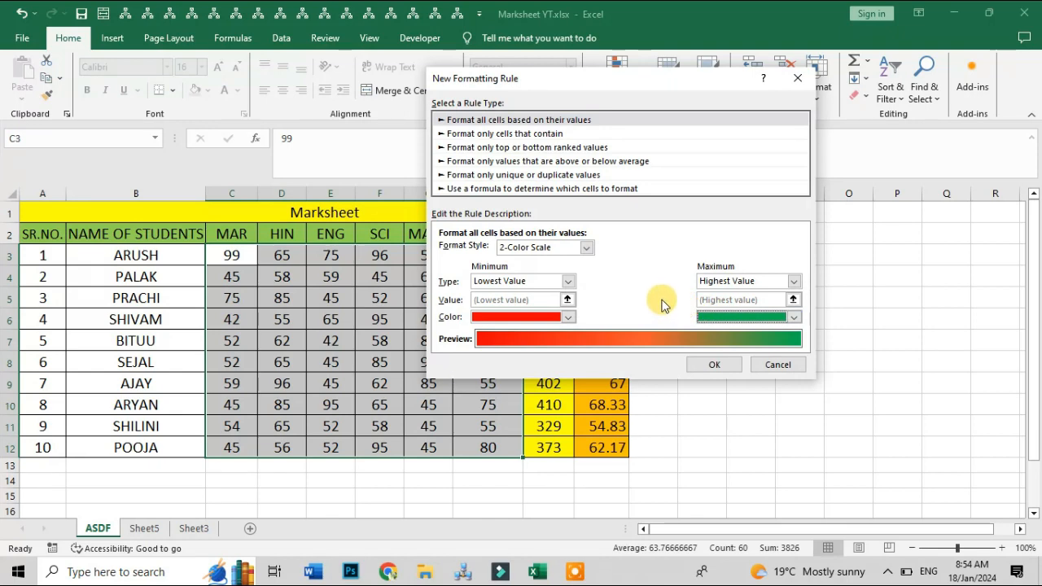
left_click(708, 366)
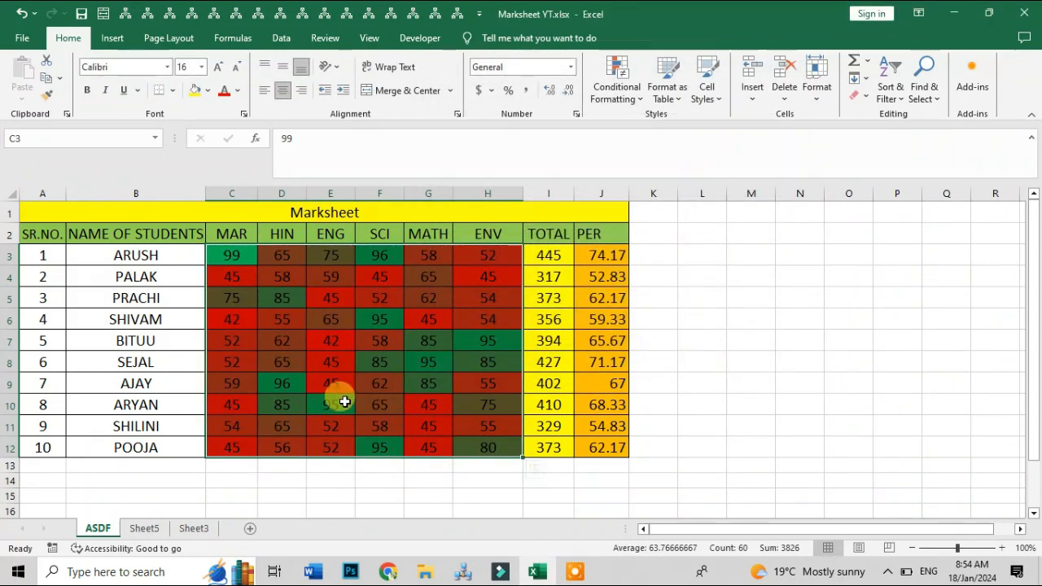
left_click_drag(340, 343, 339, 376)
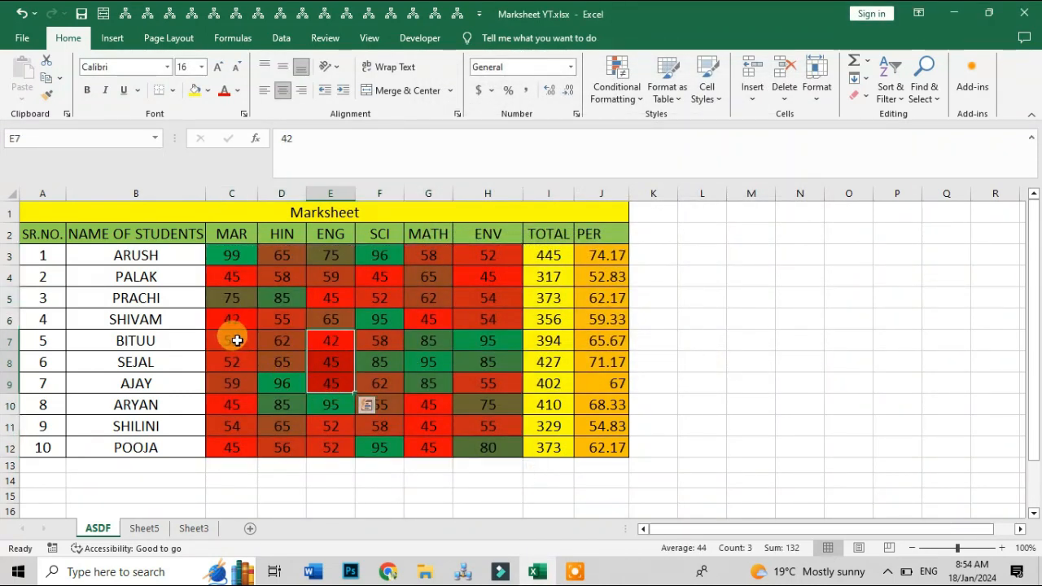
left_click(237, 313)
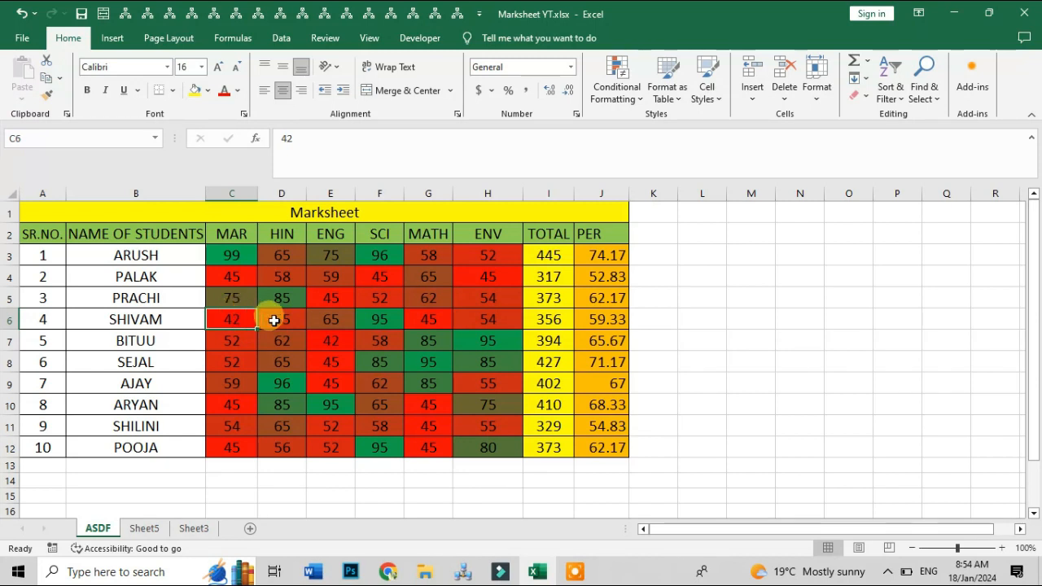
left_click(326, 319)
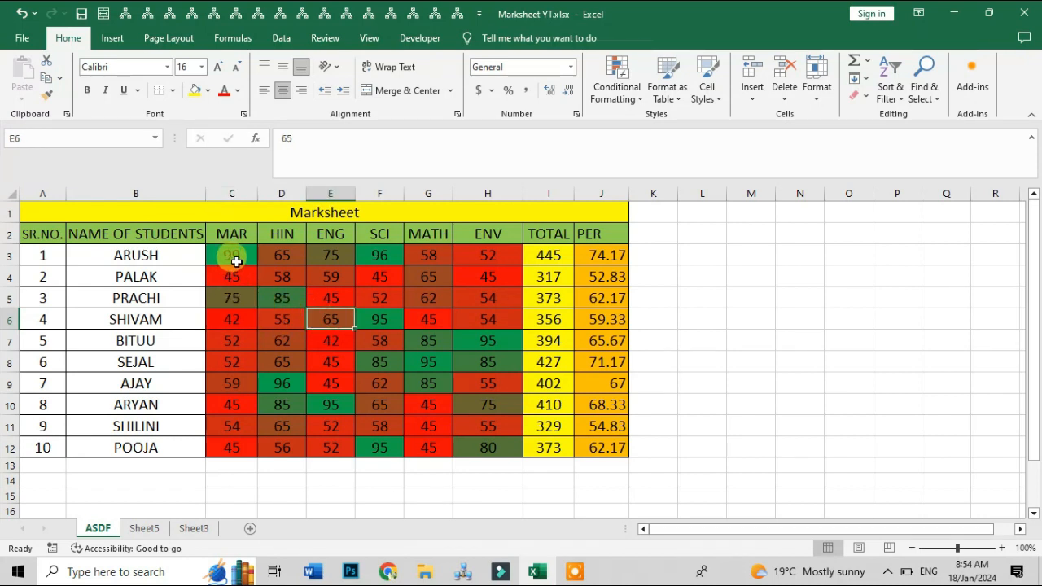
Edit the existing color scale rule on C3:H12 so that both the minimum and maximum types are Number
left_click_drag(239, 258, 480, 440)
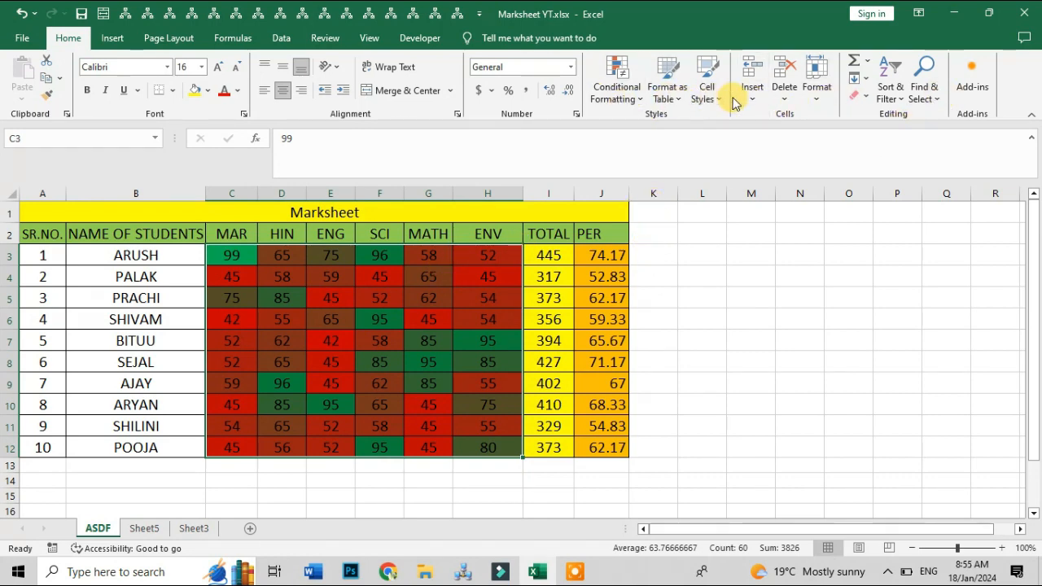
left_click(616, 93)
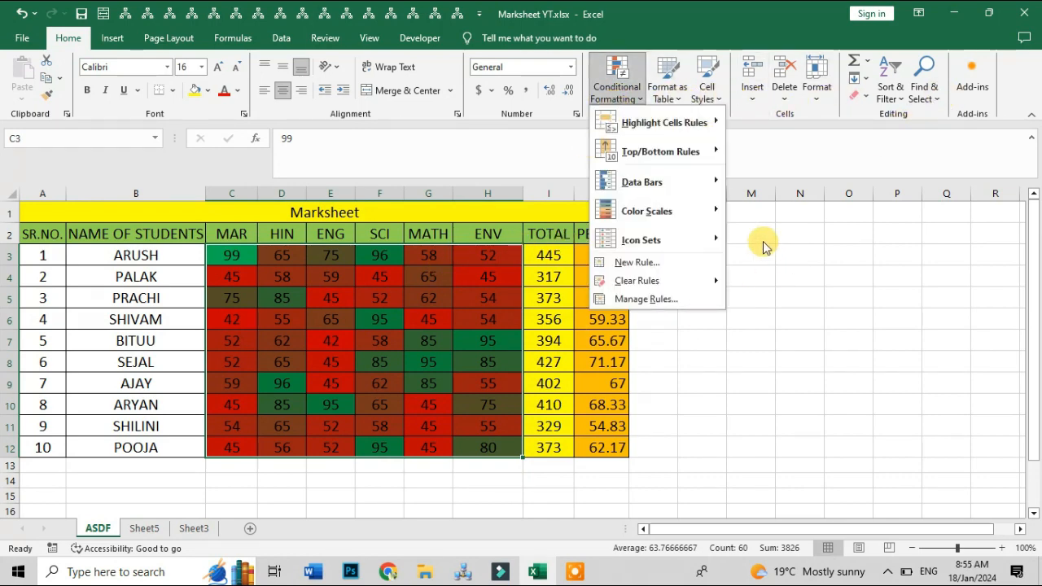
left_click(642, 301)
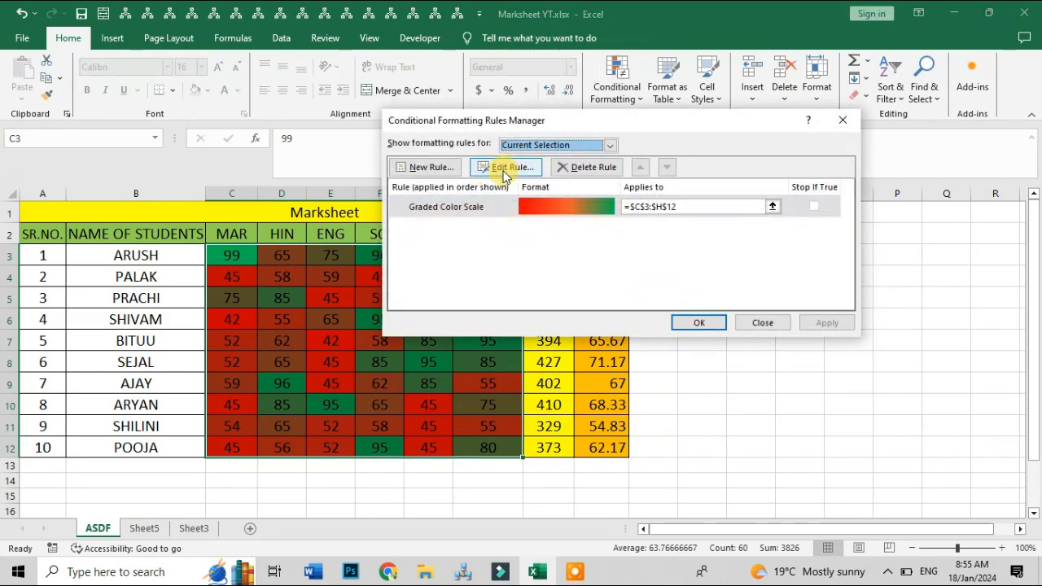
left_click(505, 169)
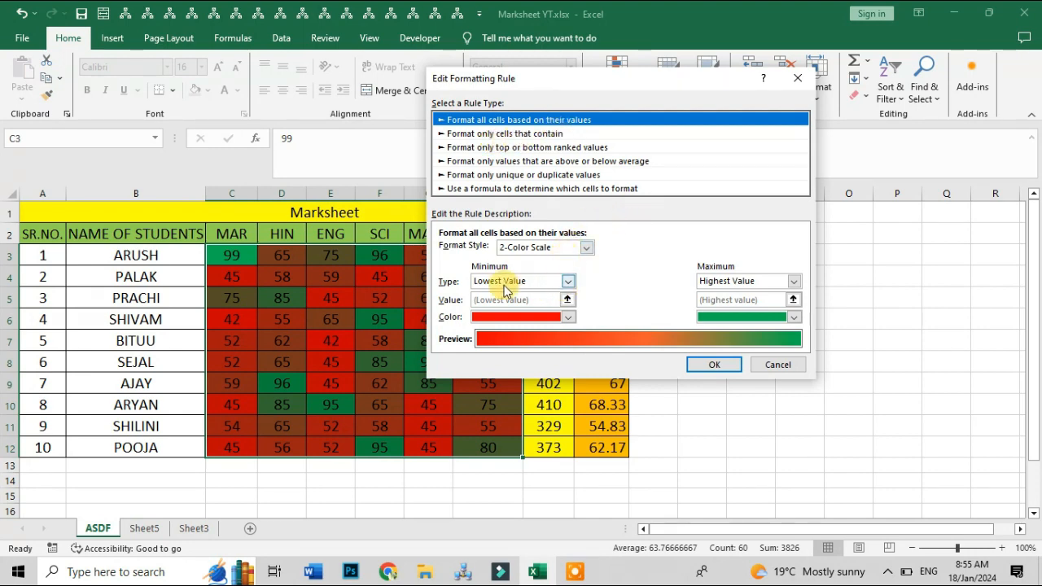
left_click(568, 281)
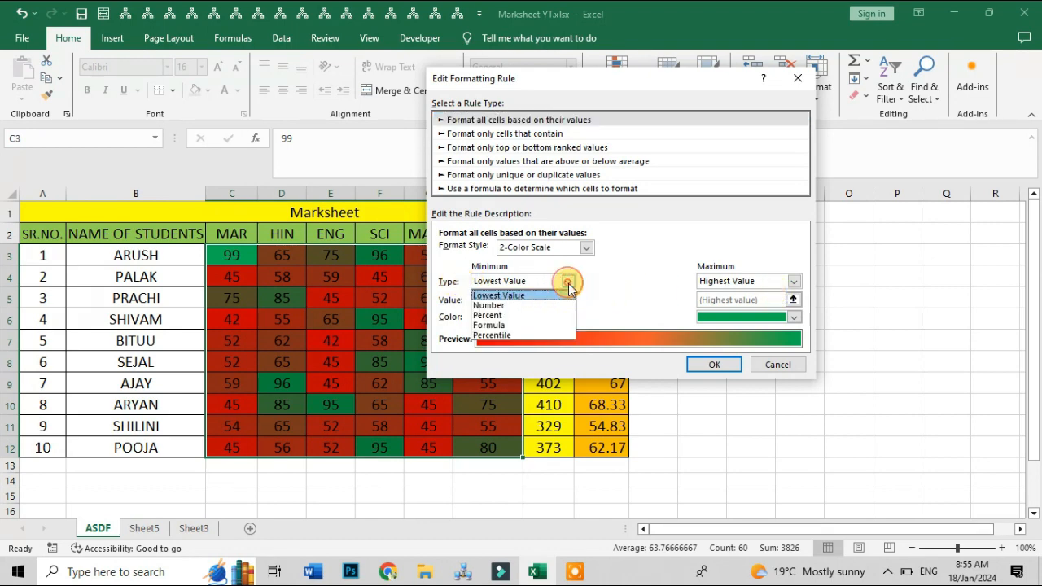
left_click(511, 305)
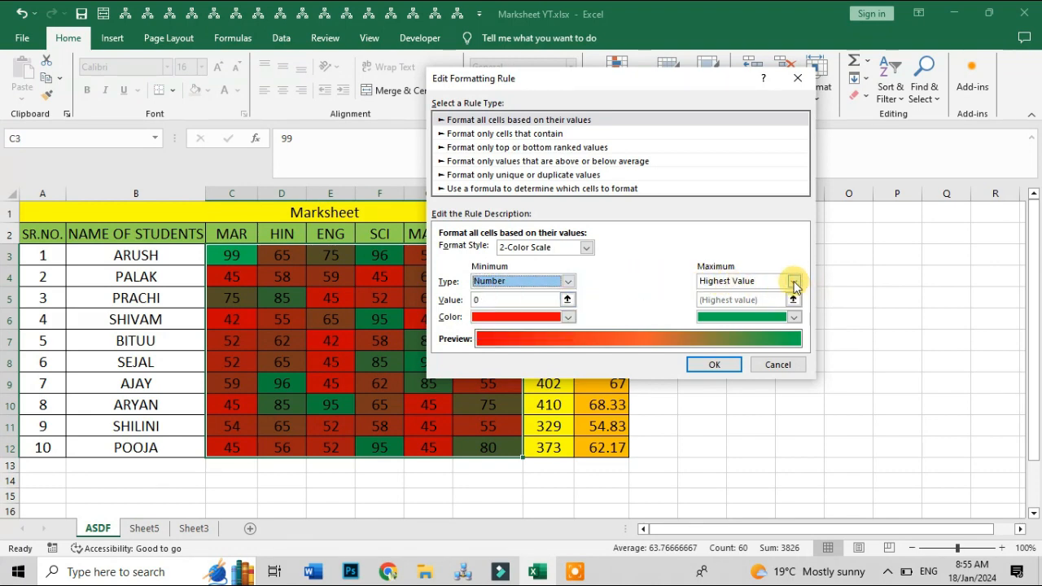
left_click(794, 281)
left_click(720, 305)
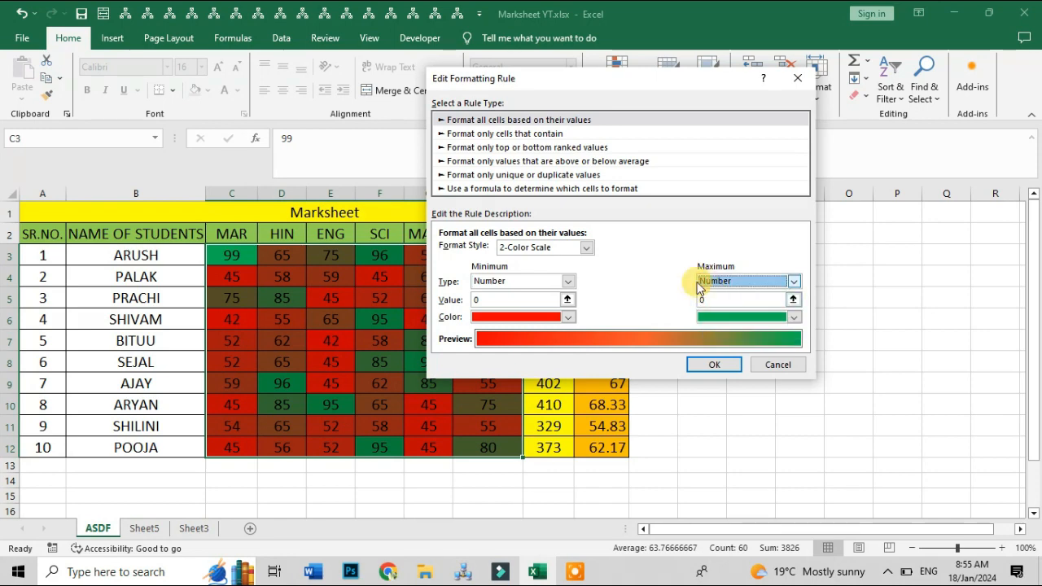
Set the color scale's minimum value to 50 and its maximum value to 70
left_click(496, 300)
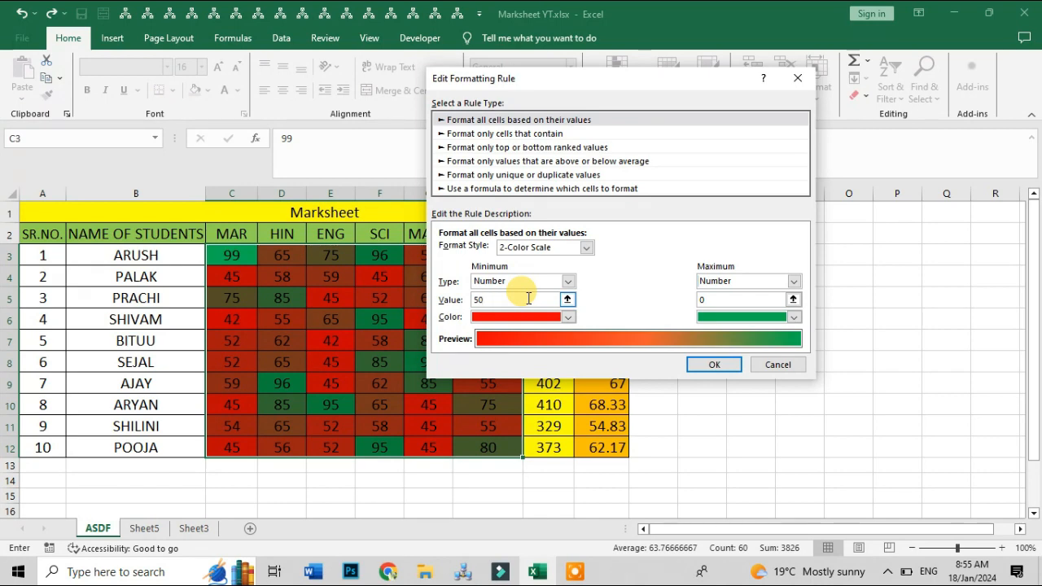
left_click(707, 300)
key("BackSpace")
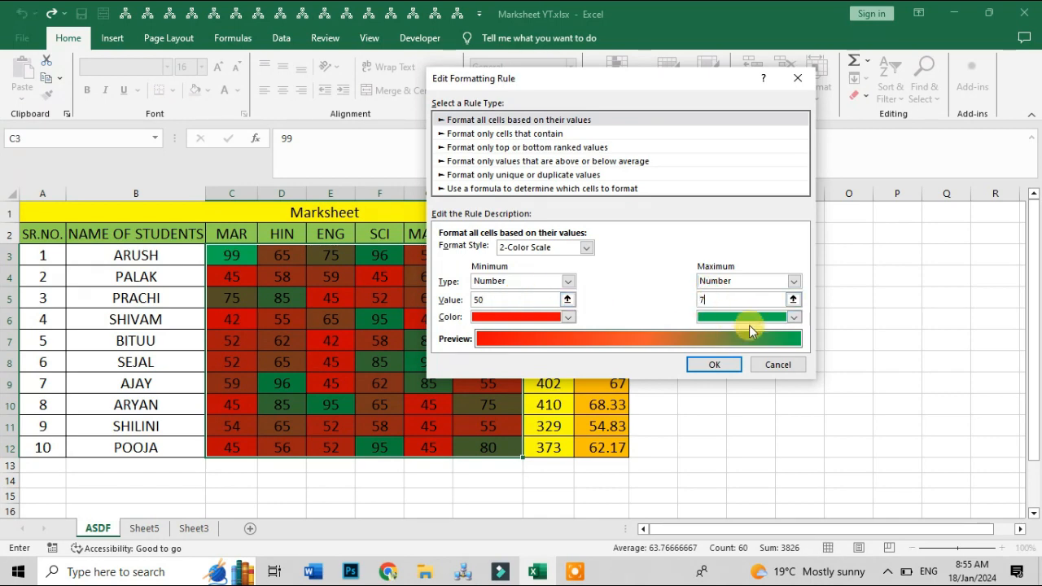
type("70")
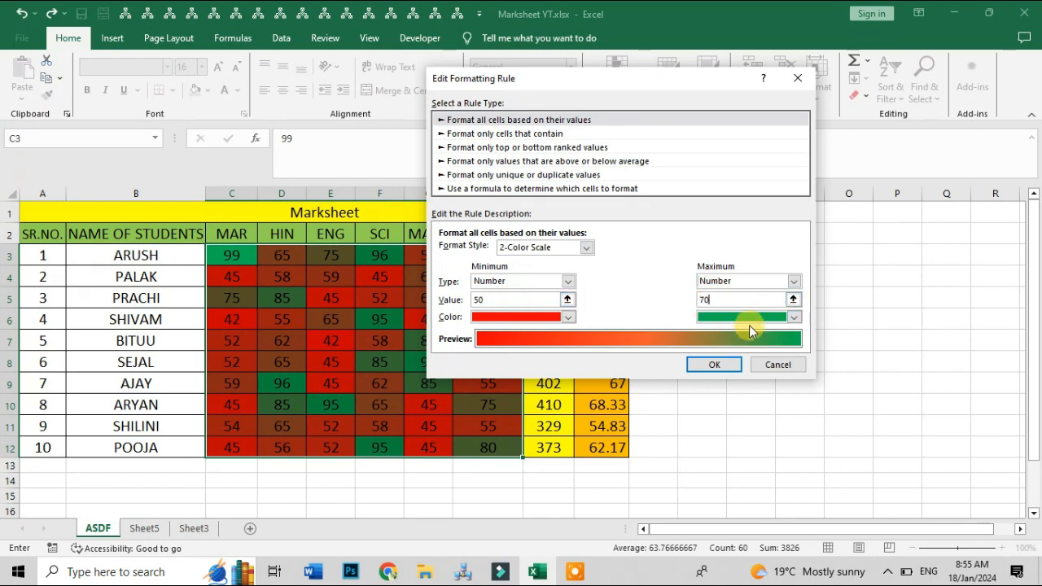
Change the scale's minimum color to purple and its maximum color to orange, and apply the edited rule to the marks
left_click(570, 318)
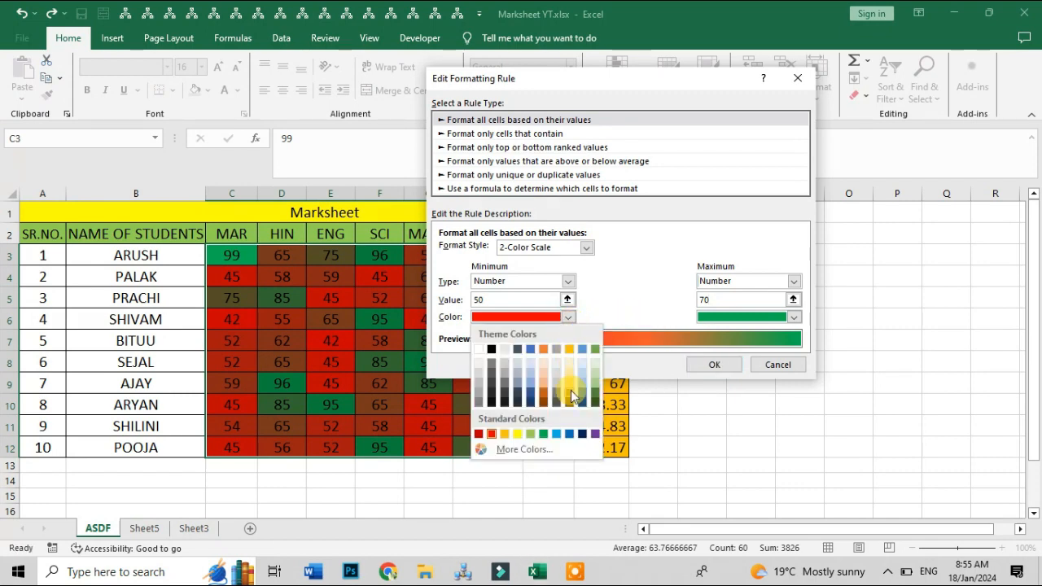
left_click(594, 435)
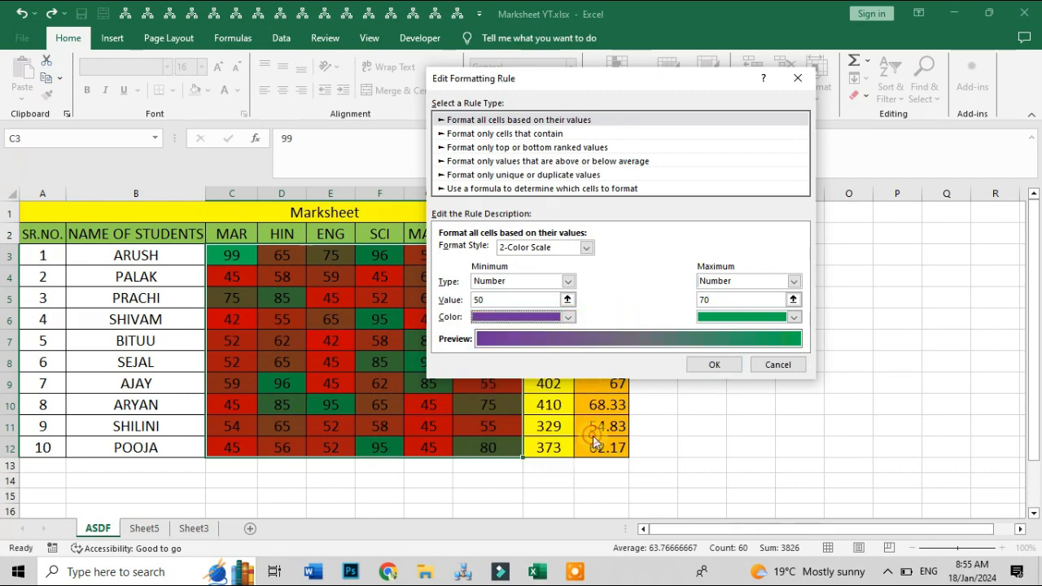
left_click(795, 318)
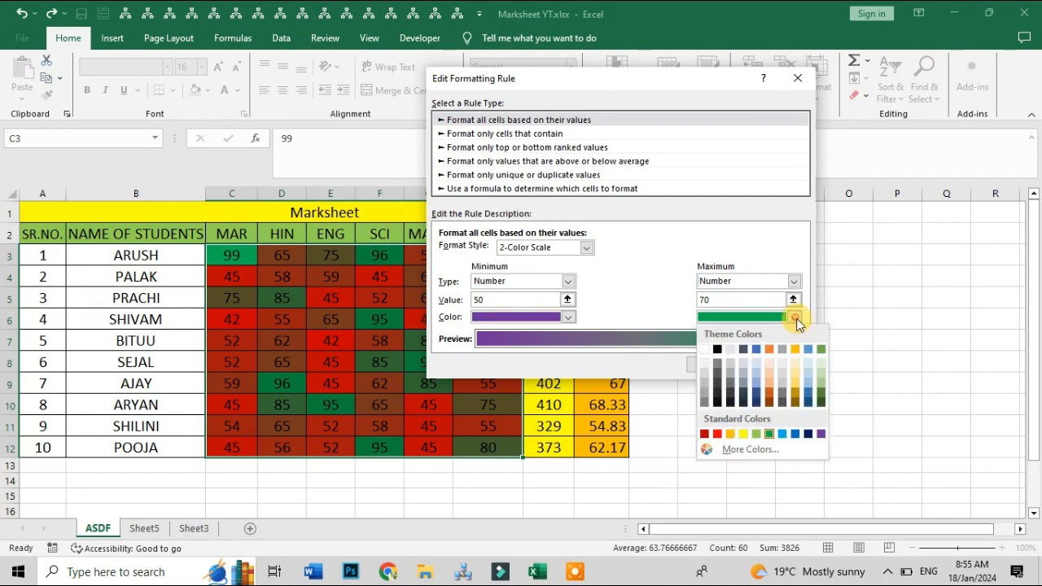
left_click(727, 436)
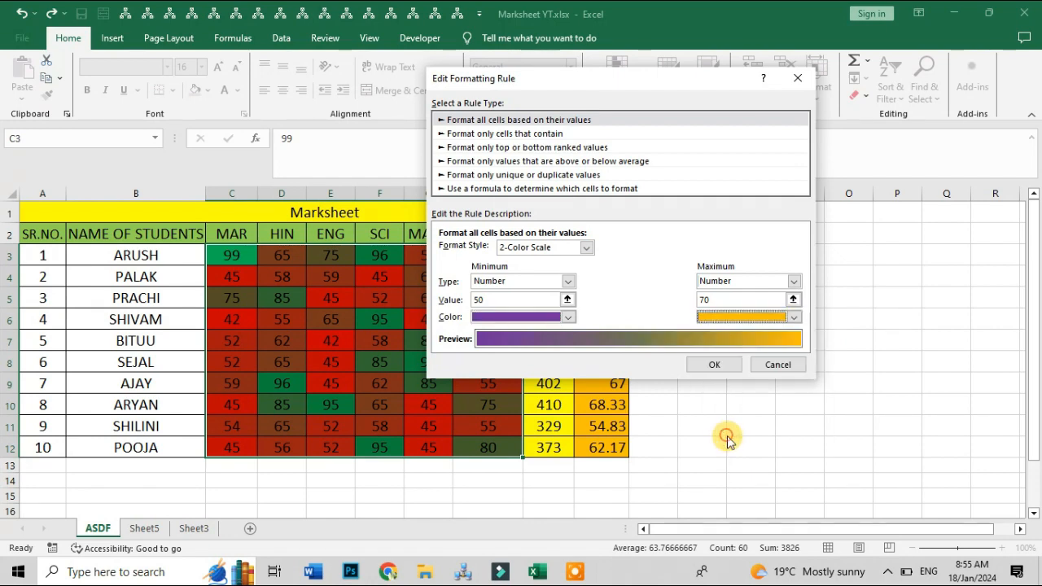
left_click(722, 367)
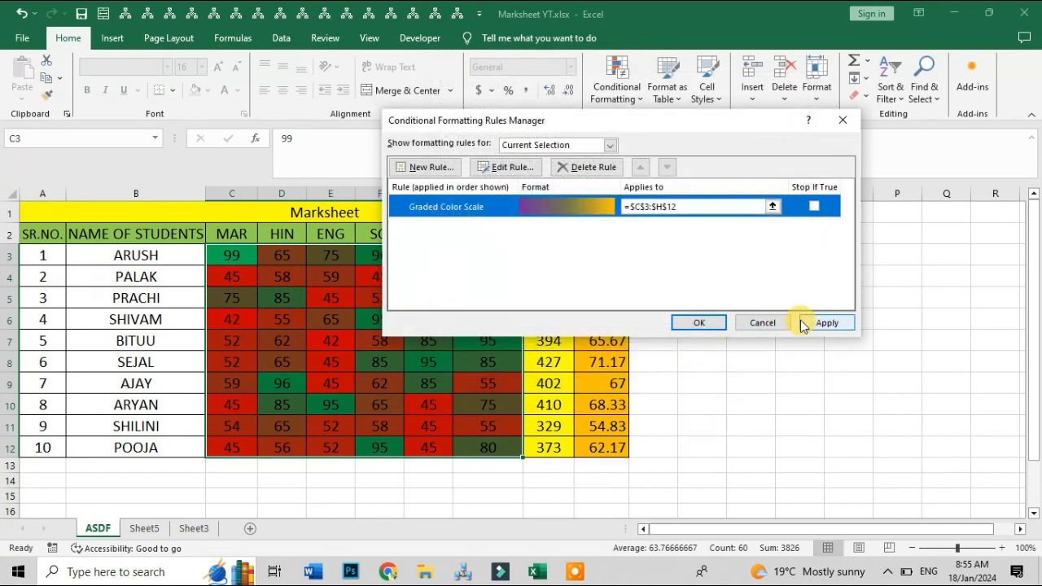
left_click(802, 324)
Edit the graded color scale rule on C3:H12 so that its format style is 3-Color Scale
left_click_drag(648, 126, 851, 164)
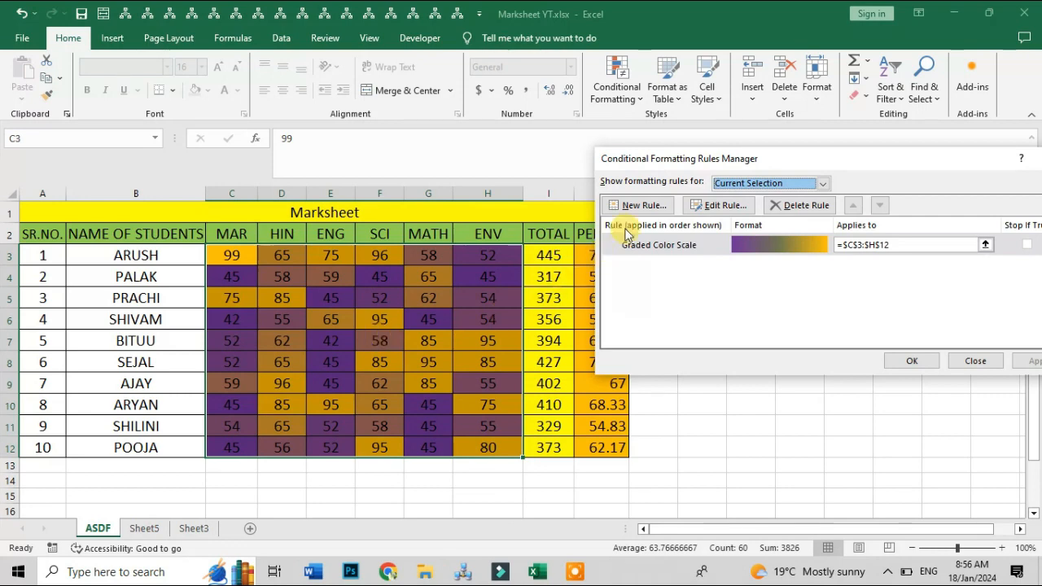
left_click_drag(741, 161, 589, 144)
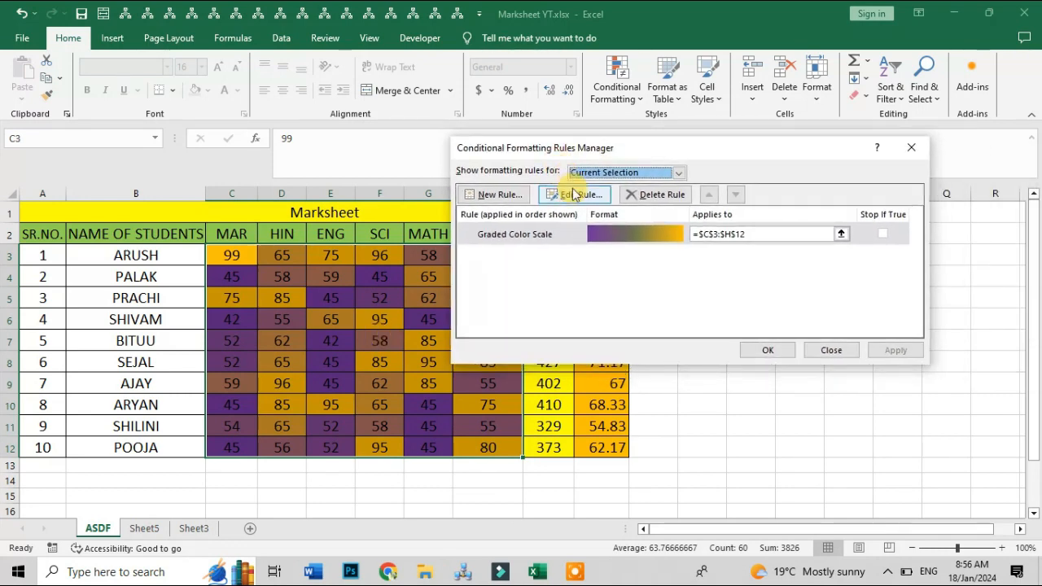
left_click(573, 194)
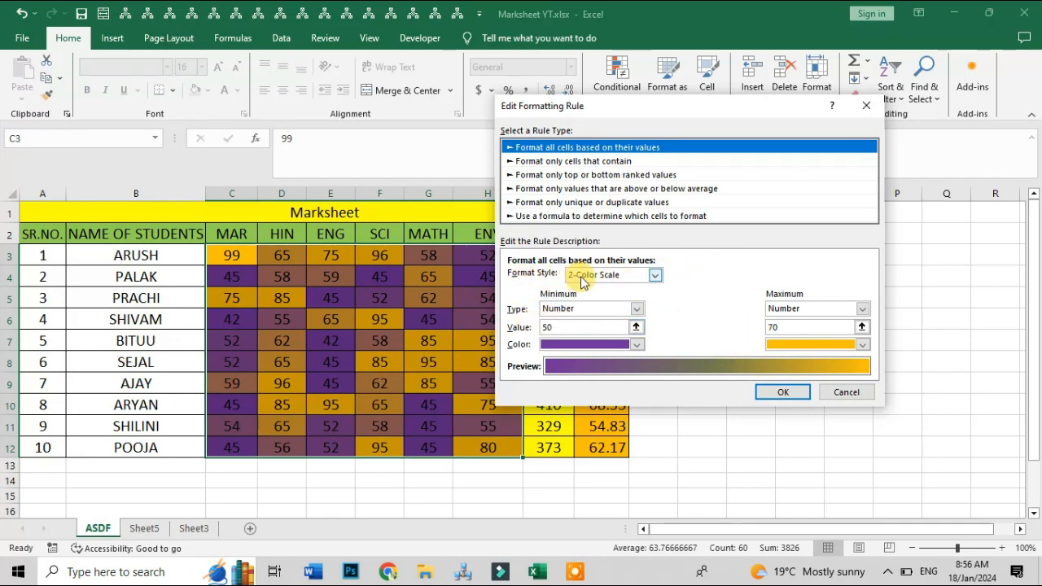
left_click(655, 277)
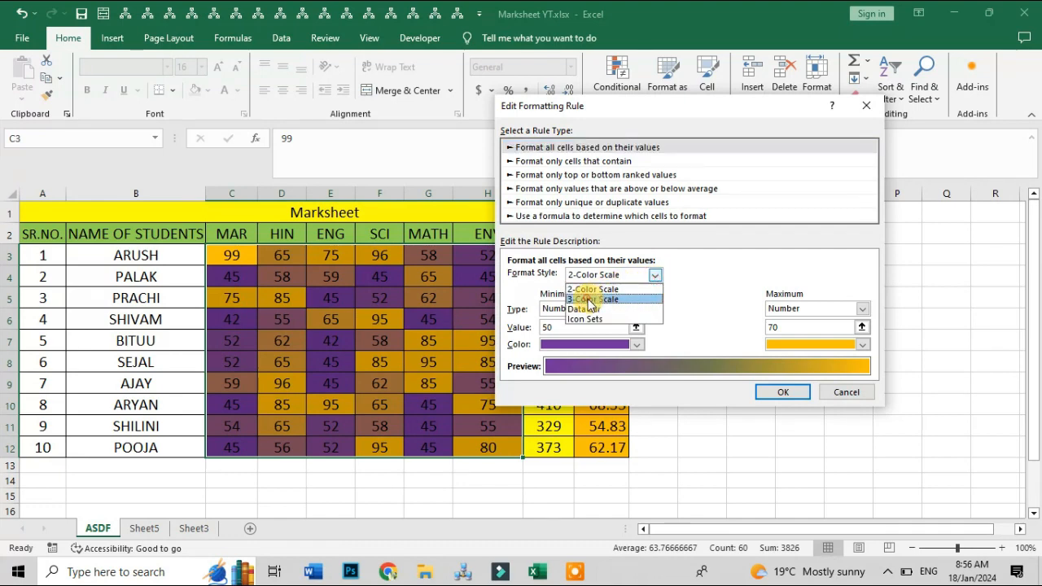
left_click(591, 301)
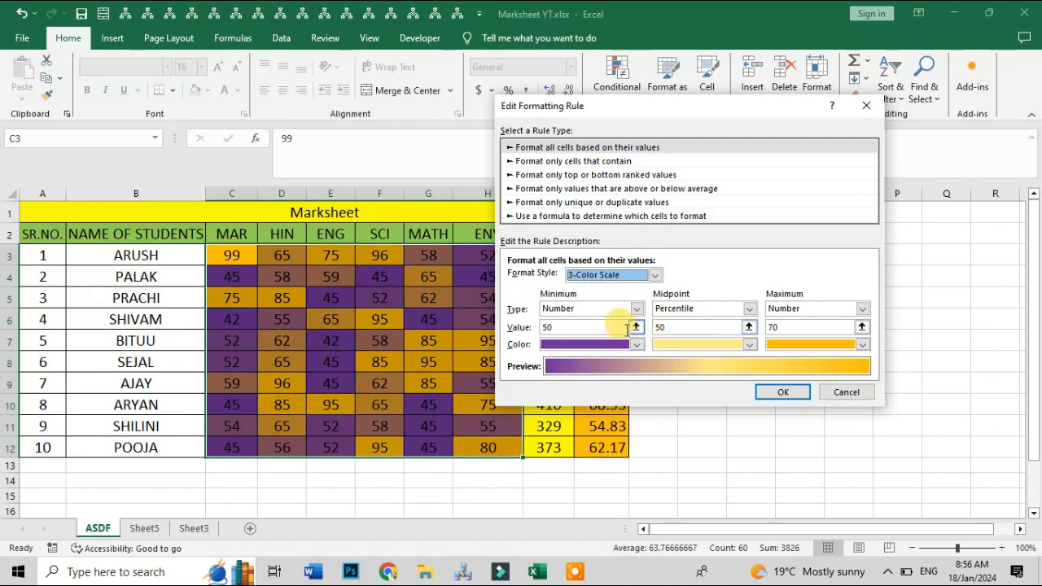
Set the 3-color scale's minimum value to 35 and its maximum value to 80
left_click(563, 329)
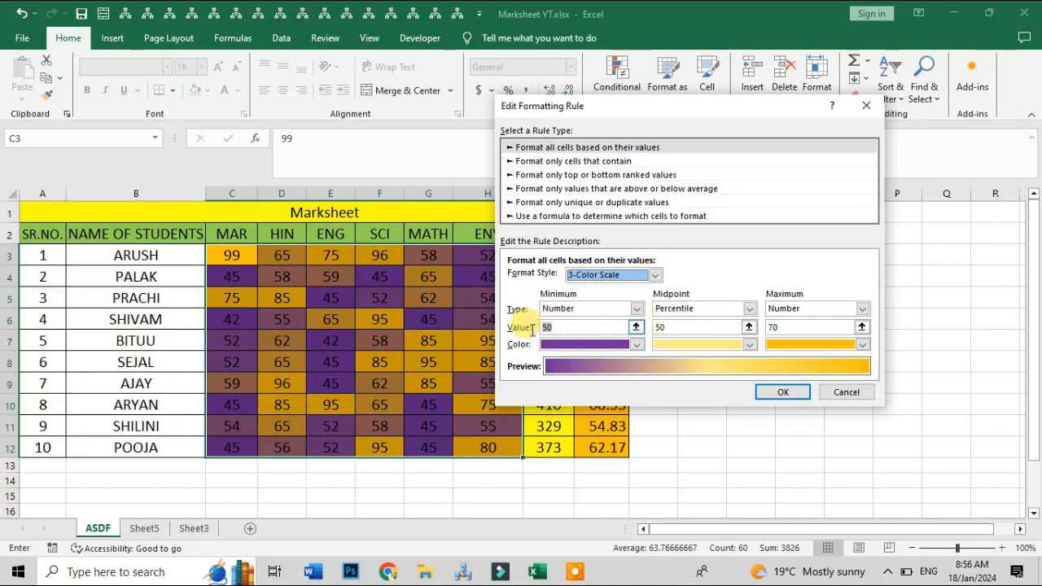
left_click_drag(547, 329, 531, 336)
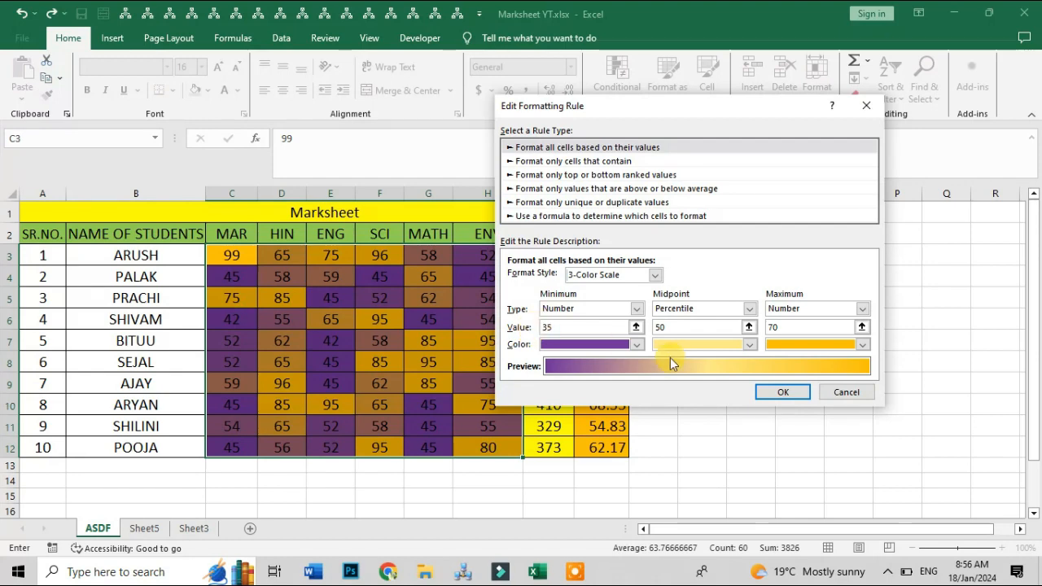
left_click_drag(659, 333, 709, 328)
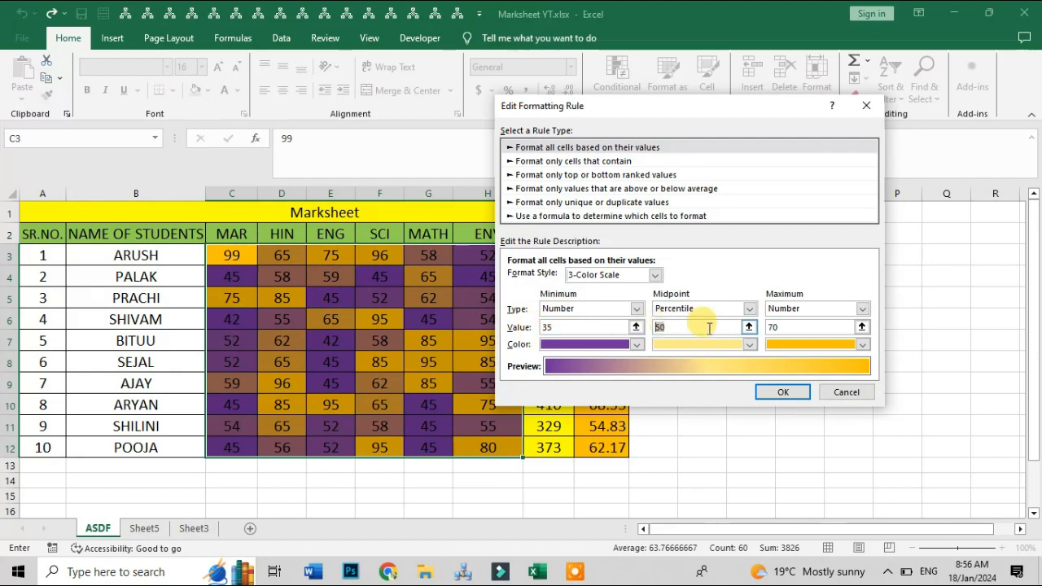
left_click(778, 329)
type("80")
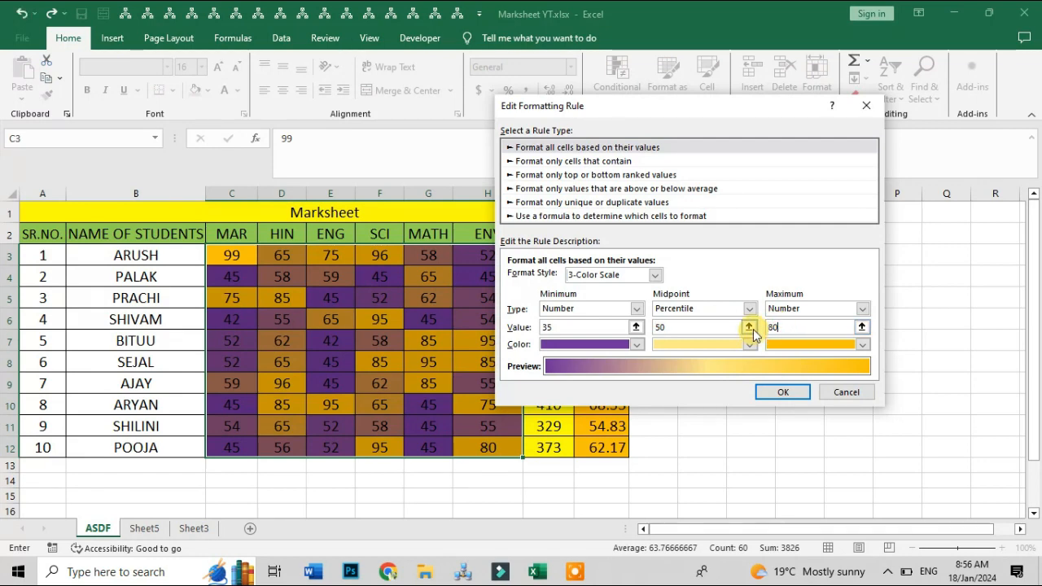
Change the scale's midpoint type to Number and set the midpoint value to 50
left_click(690, 335)
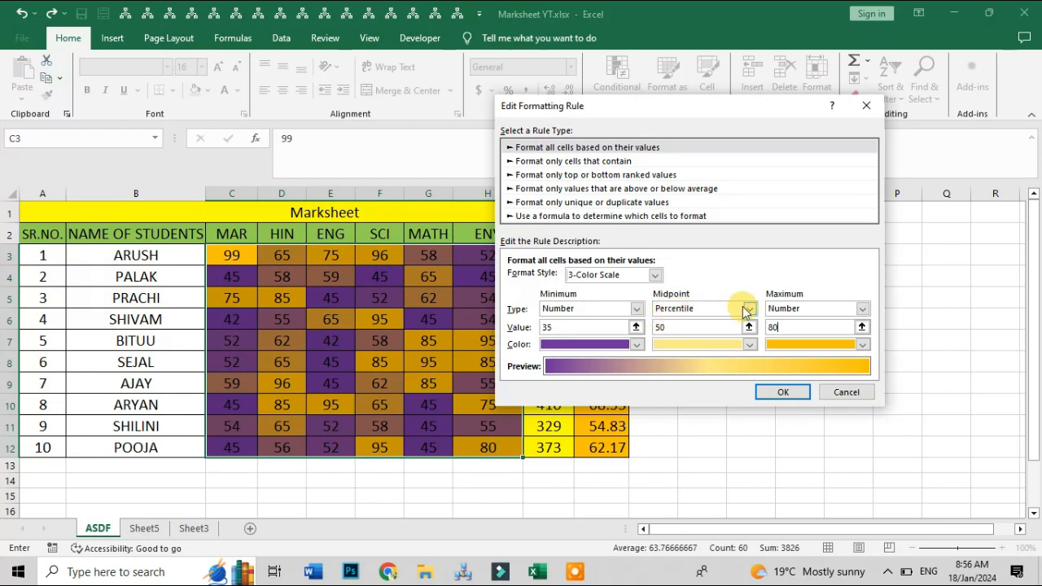
left_click(749, 309)
left_click(703, 324)
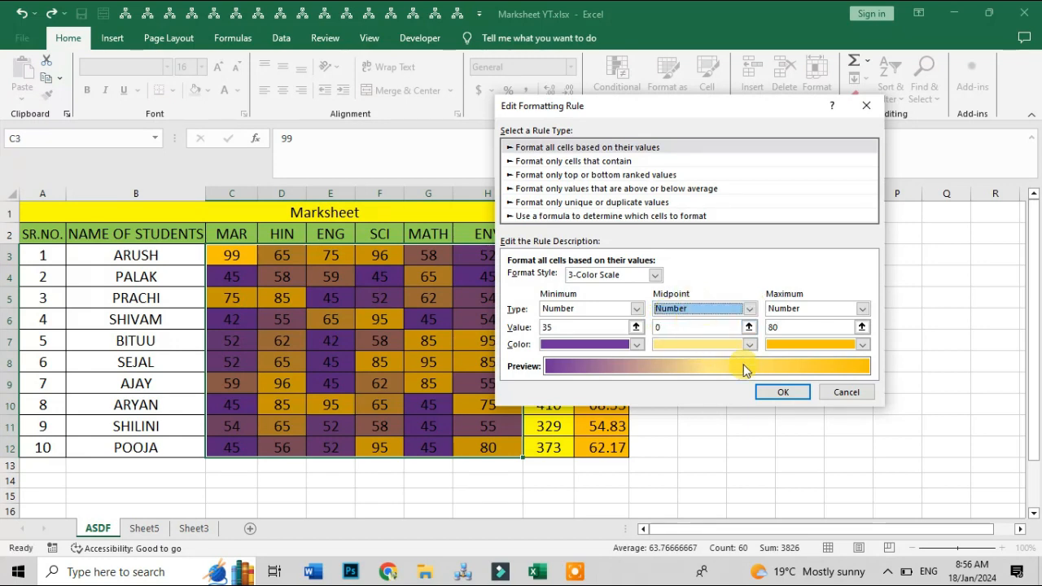
left_click(656, 328)
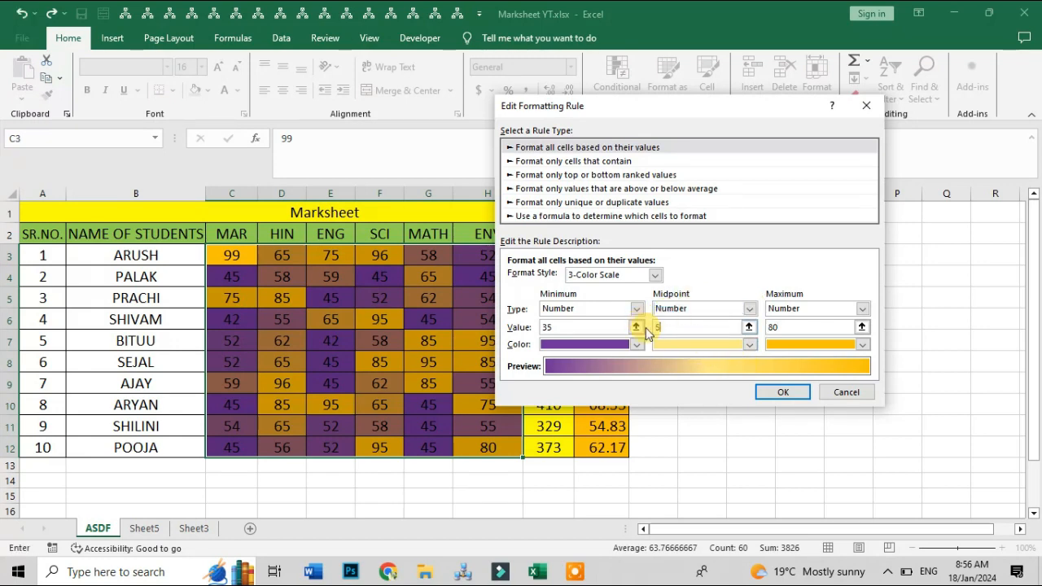
Set the midpoint color to red and apply the edited 3-color rule to the marks
left_click(750, 346)
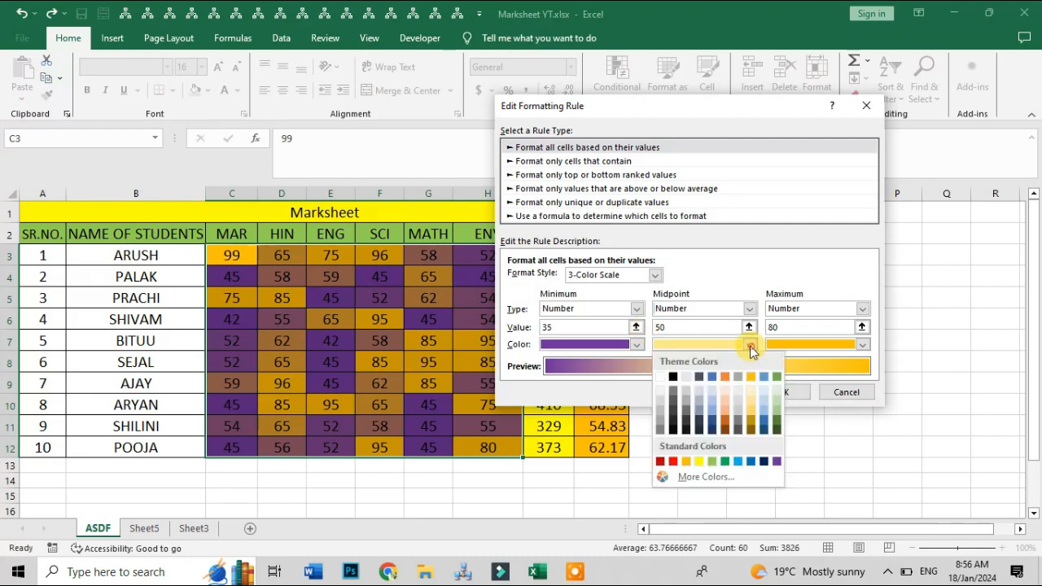
left_click(671, 458)
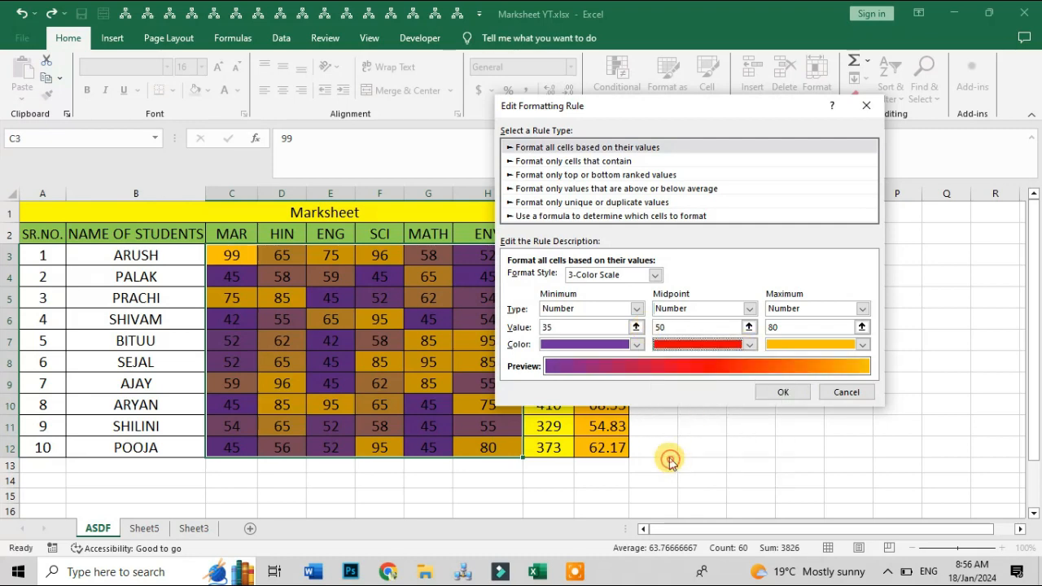
left_click(783, 393)
left_click(896, 350)
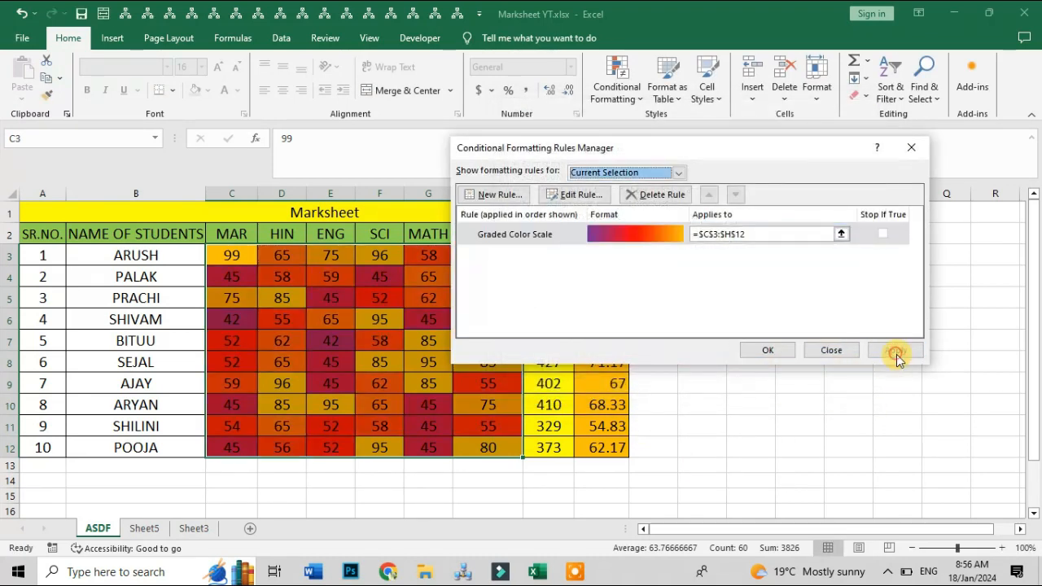
Edit the color scale rule back to 2-Color Scale and look through the types offered for its minimum
left_click_drag(649, 144, 743, 168)
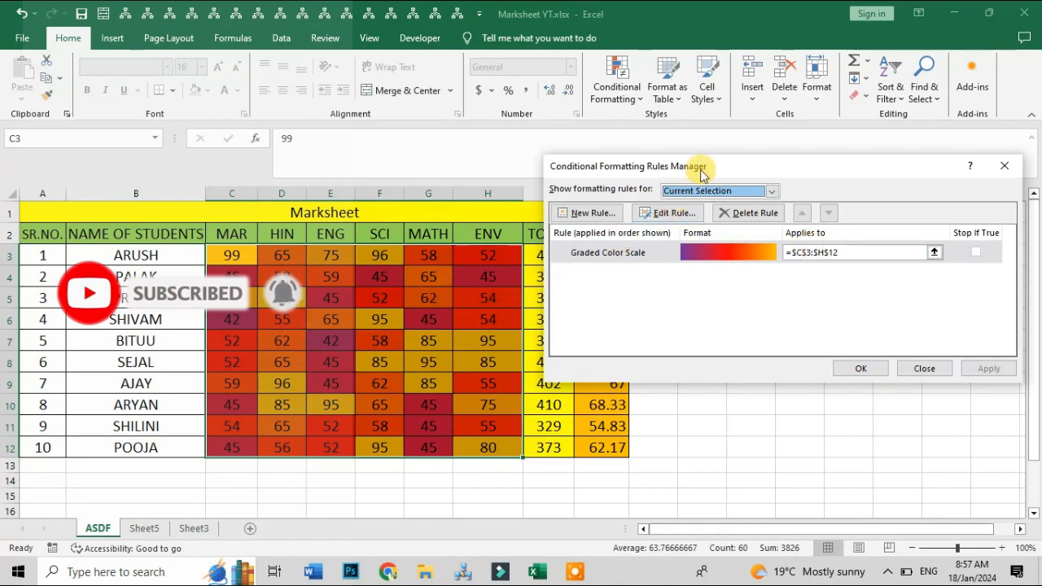
left_click_drag(702, 168, 618, 150)
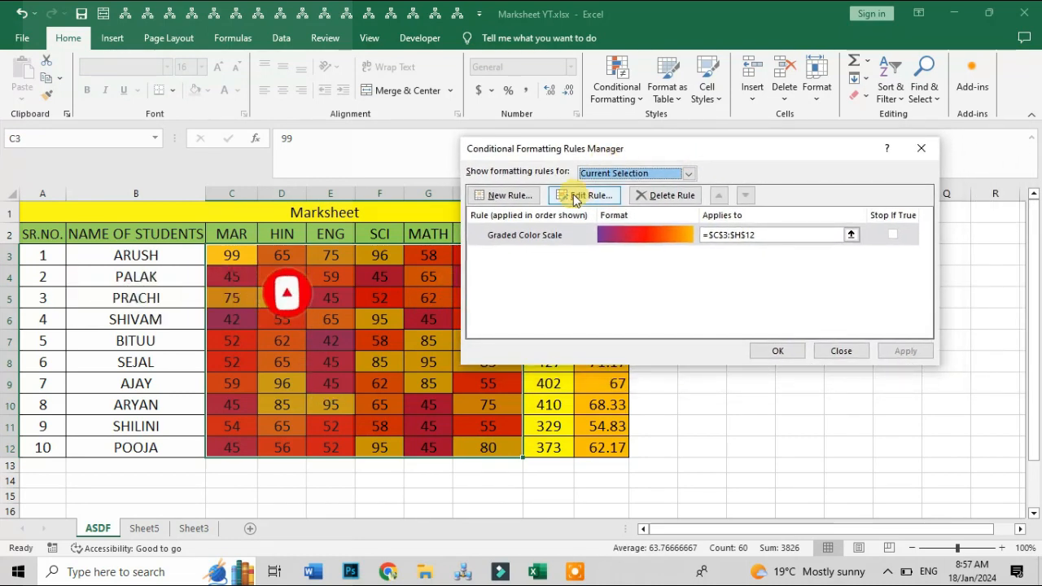
left_click(580, 196)
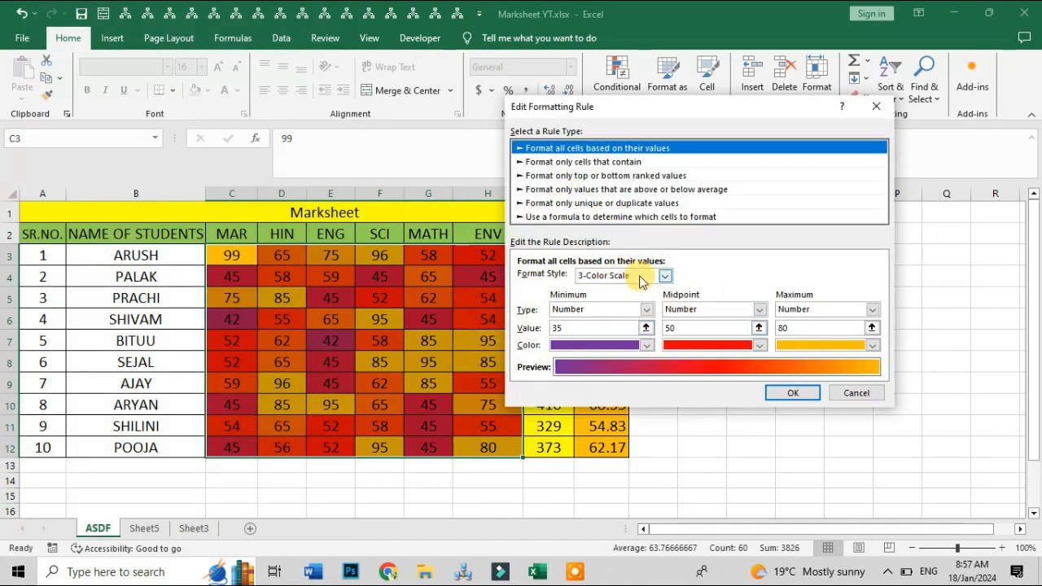
left_click(665, 276)
left_click(609, 290)
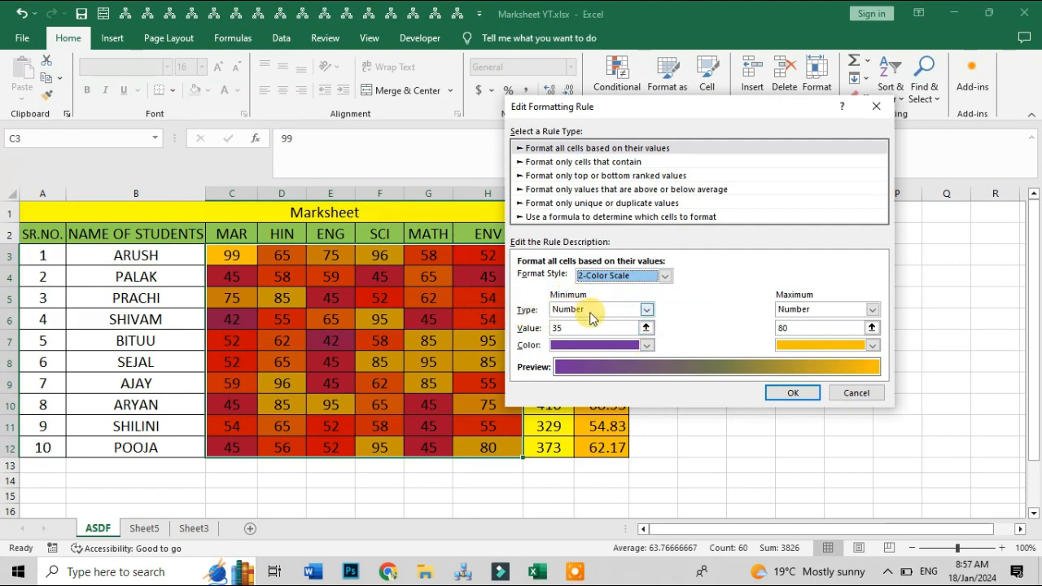
left_click(645, 310)
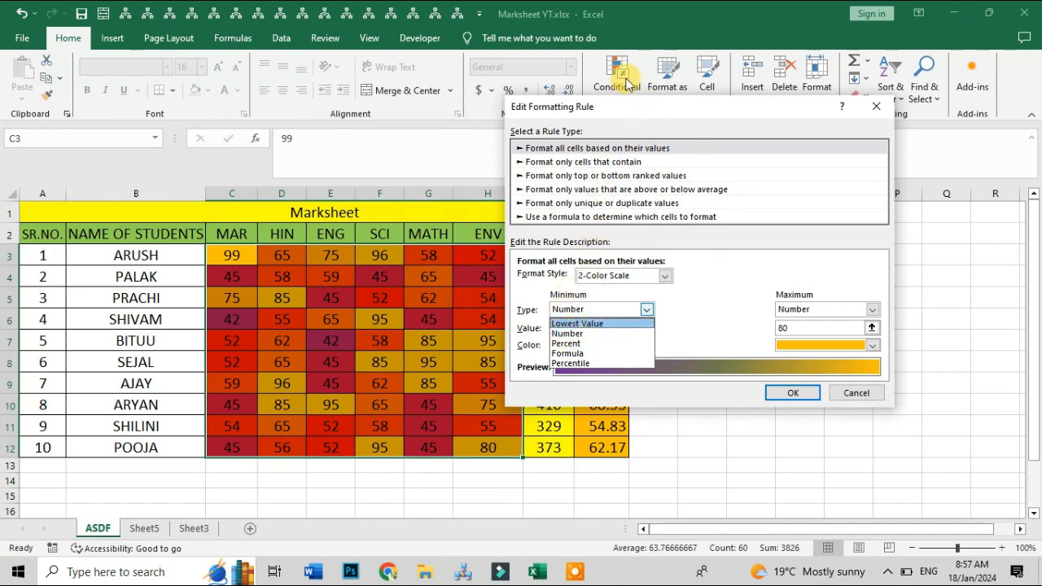
left_click(583, 354)
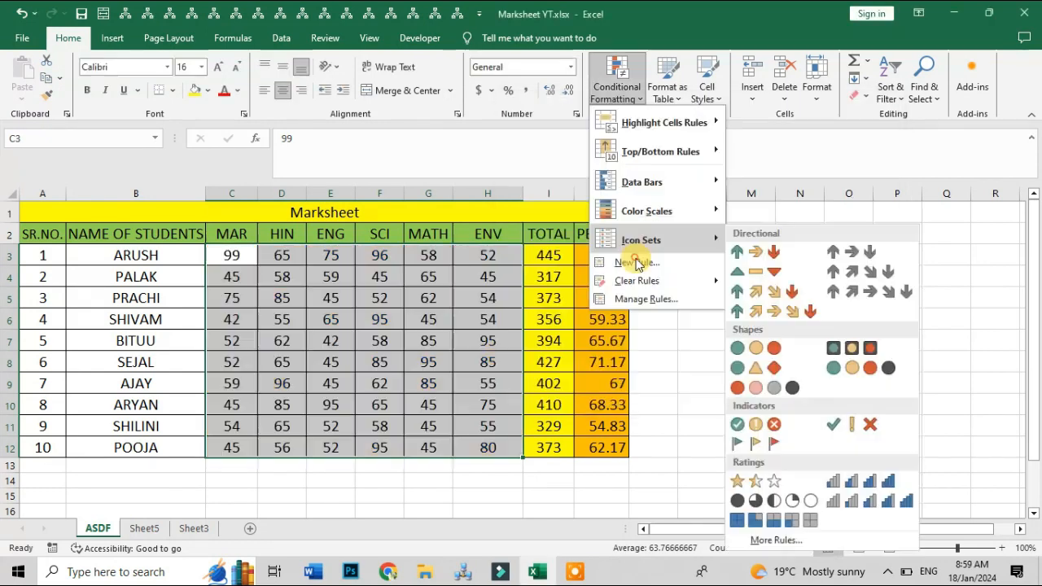
Start a new formatting rule for the marks in C3:H12 with the Data Bar format style
left_click(632, 258)
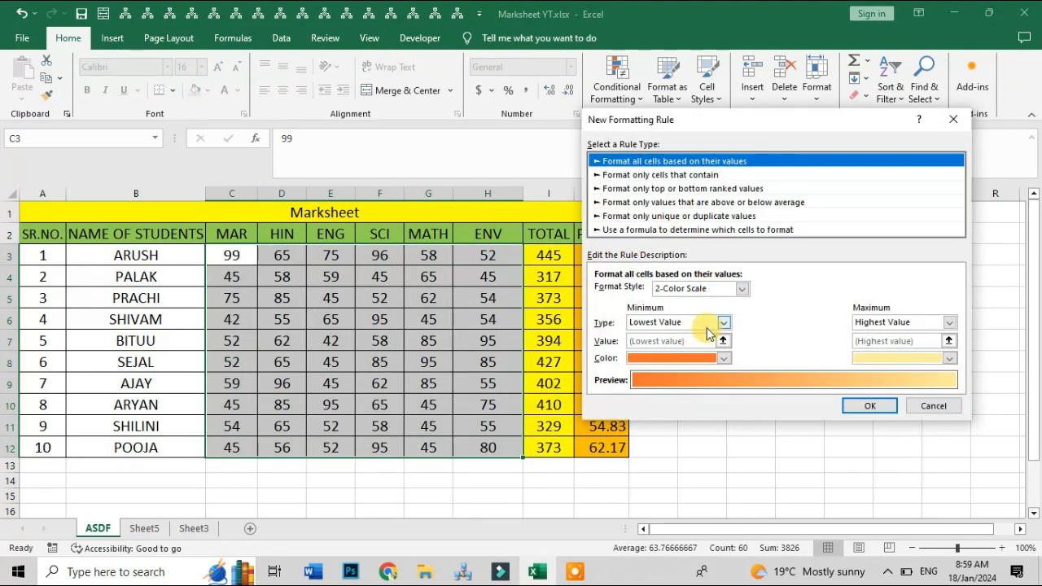
left_click(742, 289)
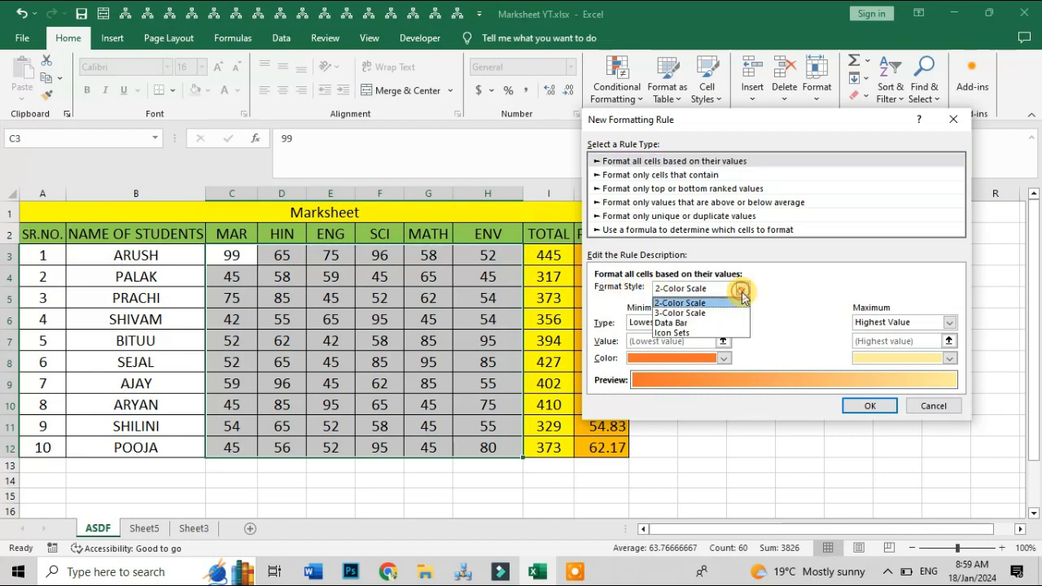
left_click(682, 323)
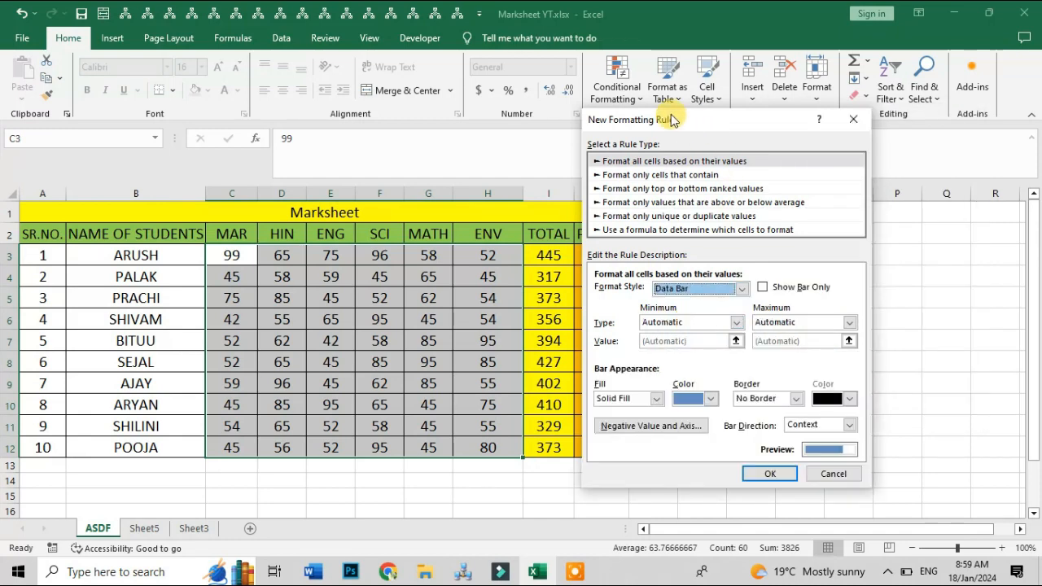
left_click_drag(684, 120, 744, 149)
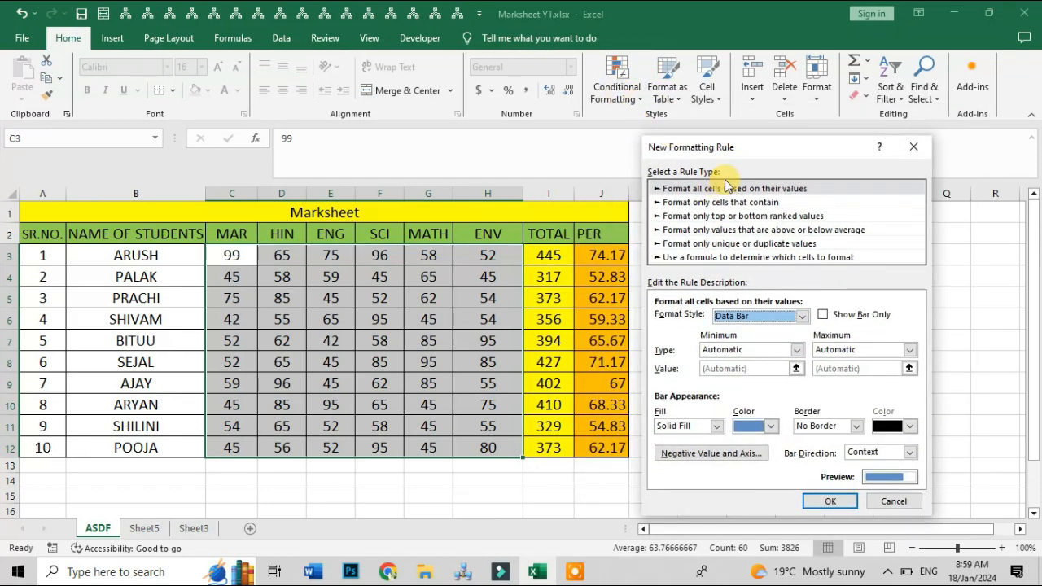
Set the data bar color to red, leave the bar direction on Context, and apply the new rule to the marks
left_click(770, 426)
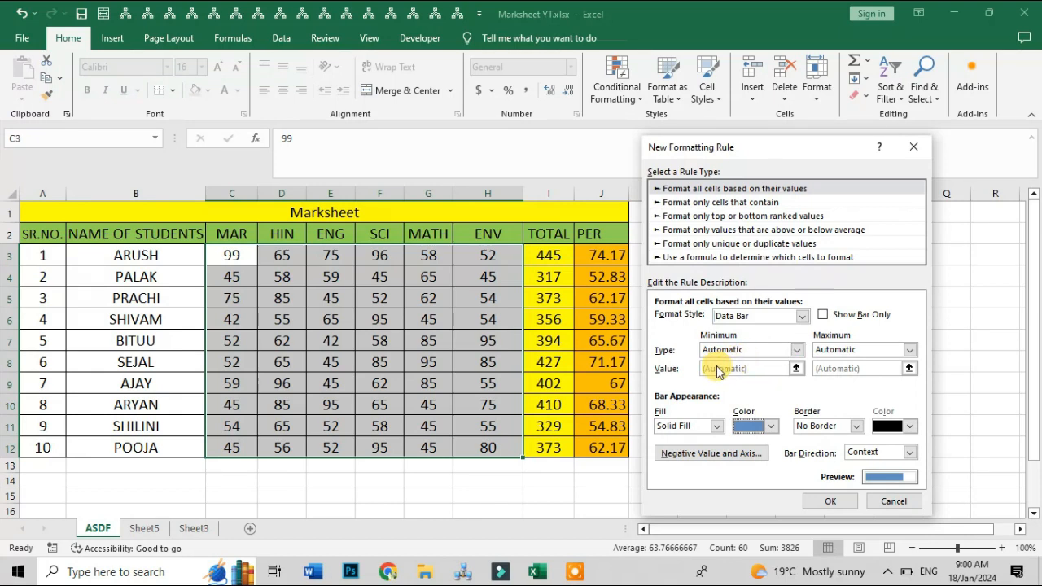
left_click(772, 425)
left_click(754, 392)
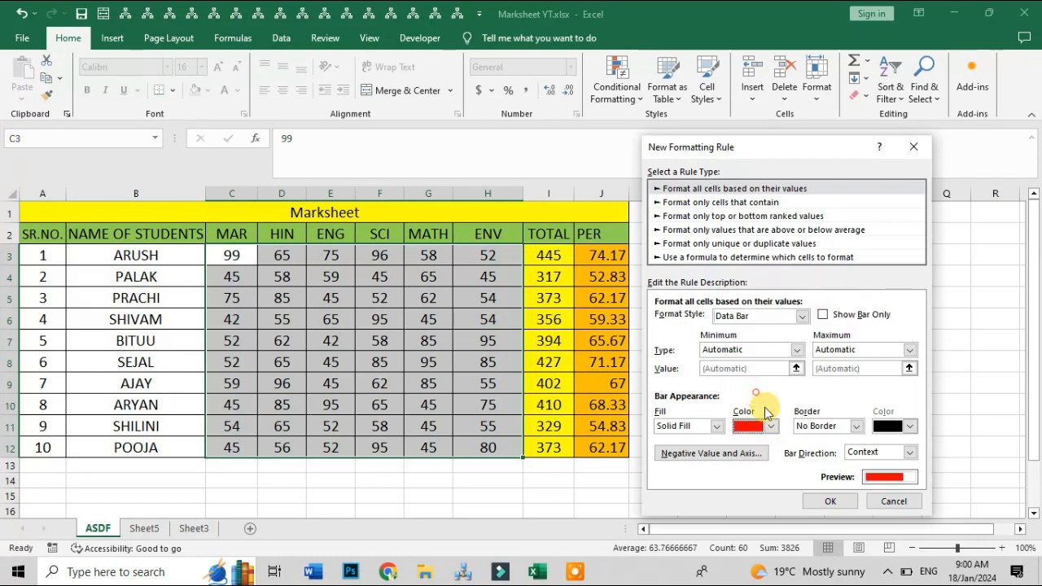
left_click(909, 454)
left_click(911, 455)
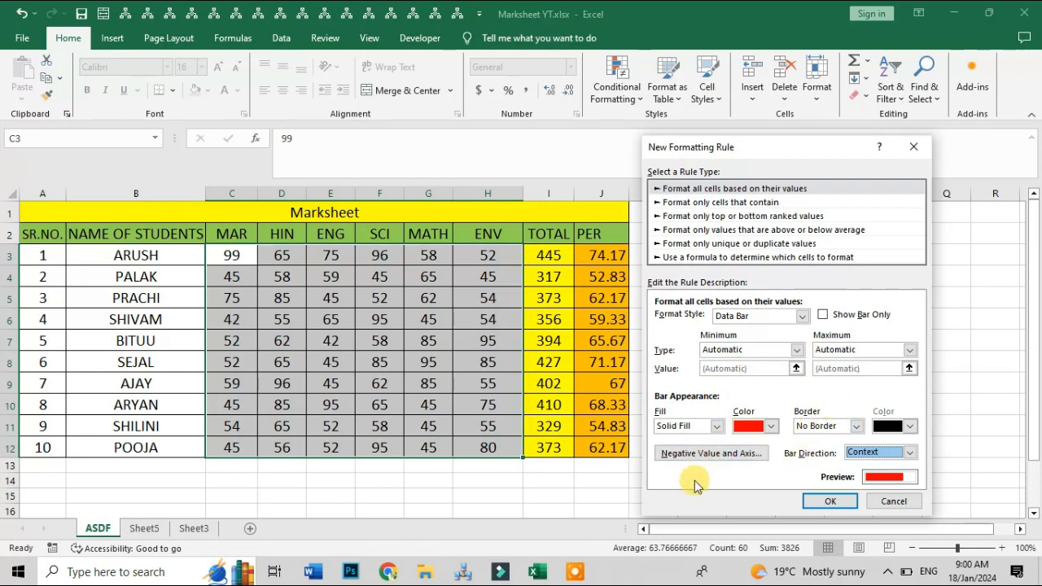
left_click(830, 501)
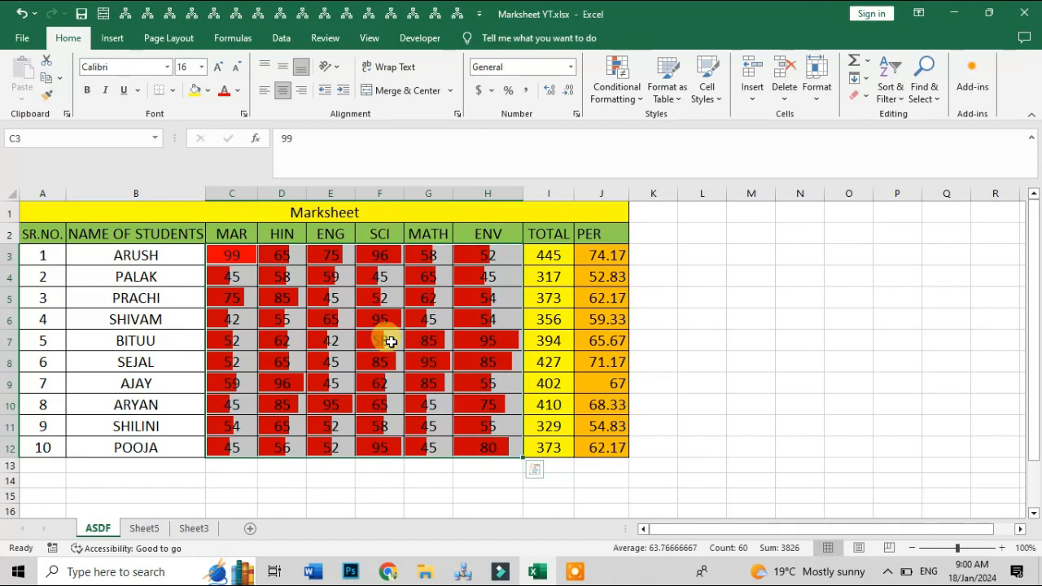
left_click(631, 101)
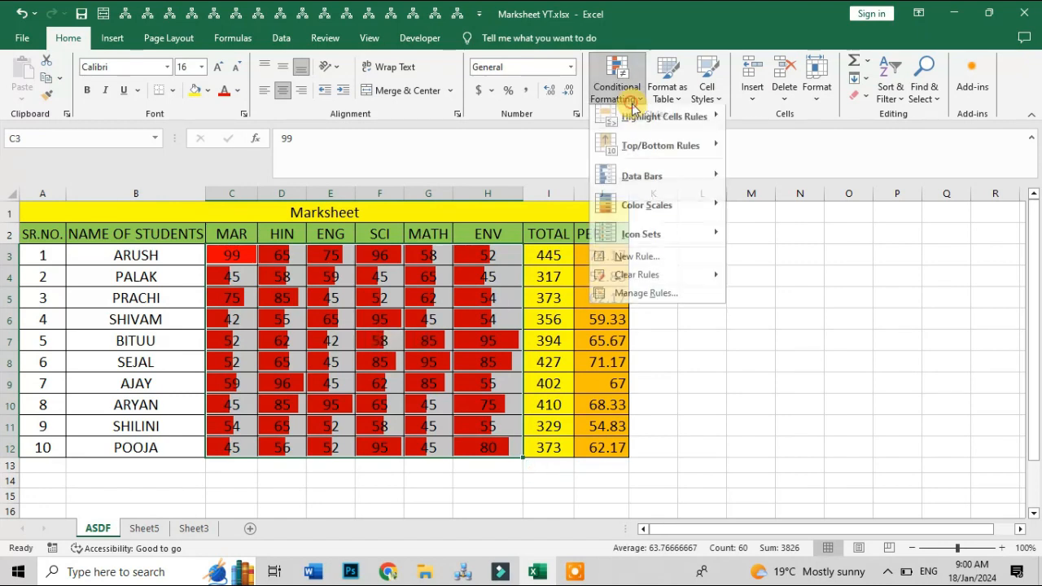
mouse_move(652, 189)
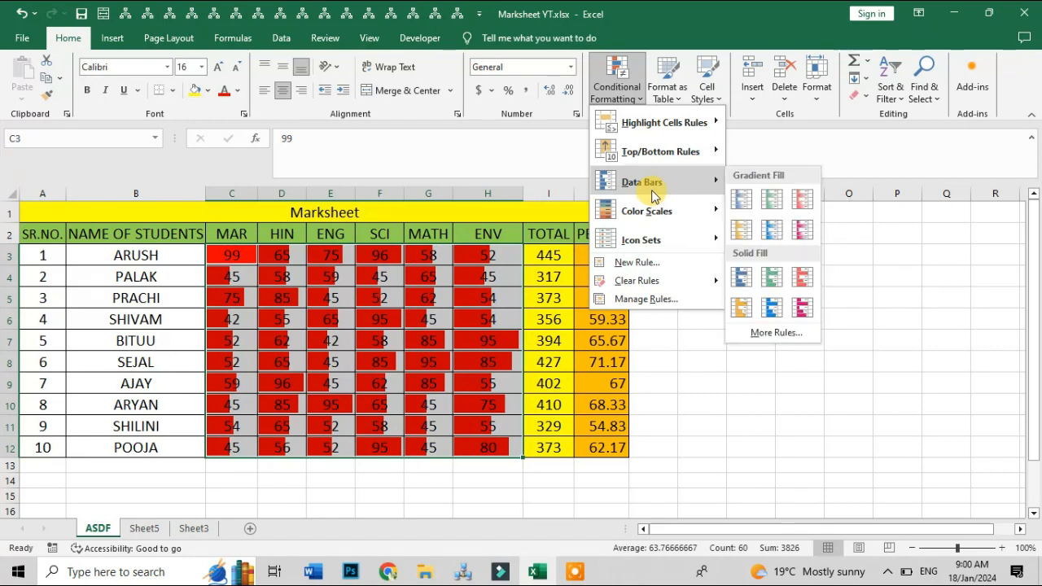
left_click(621, 98)
left_click(619, 95)
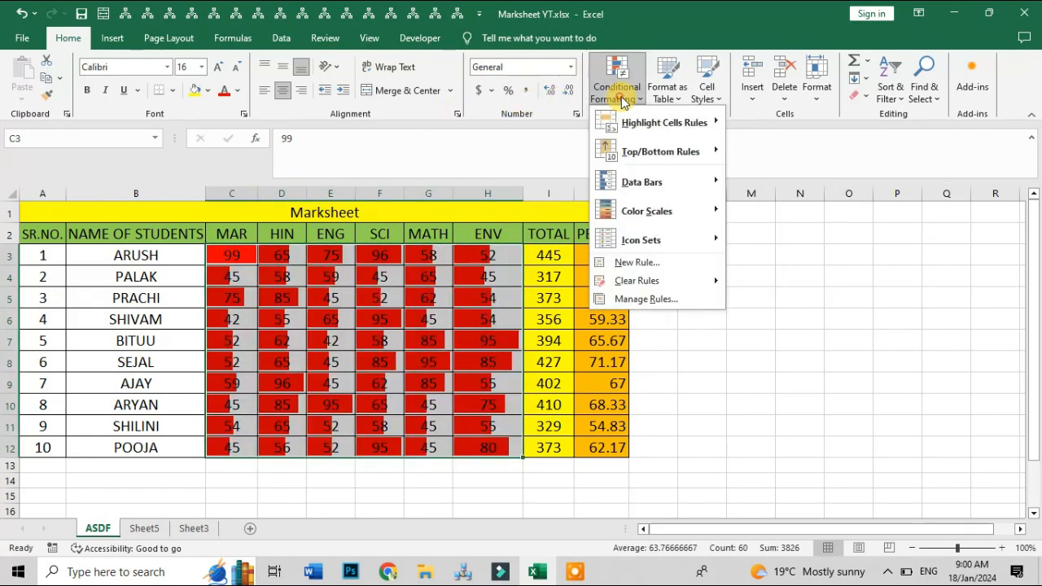
left_click(628, 297)
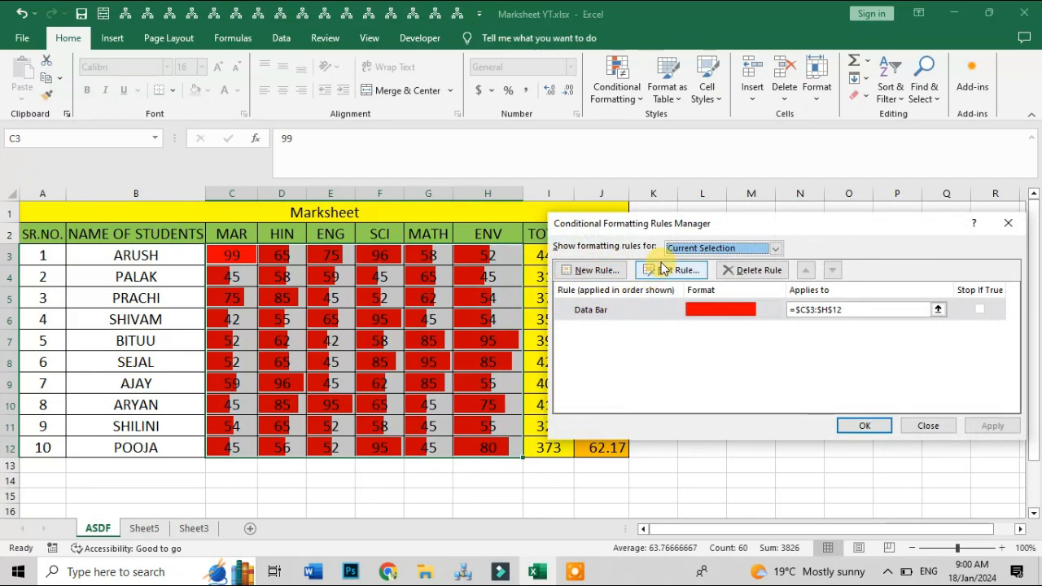
left_click(664, 271)
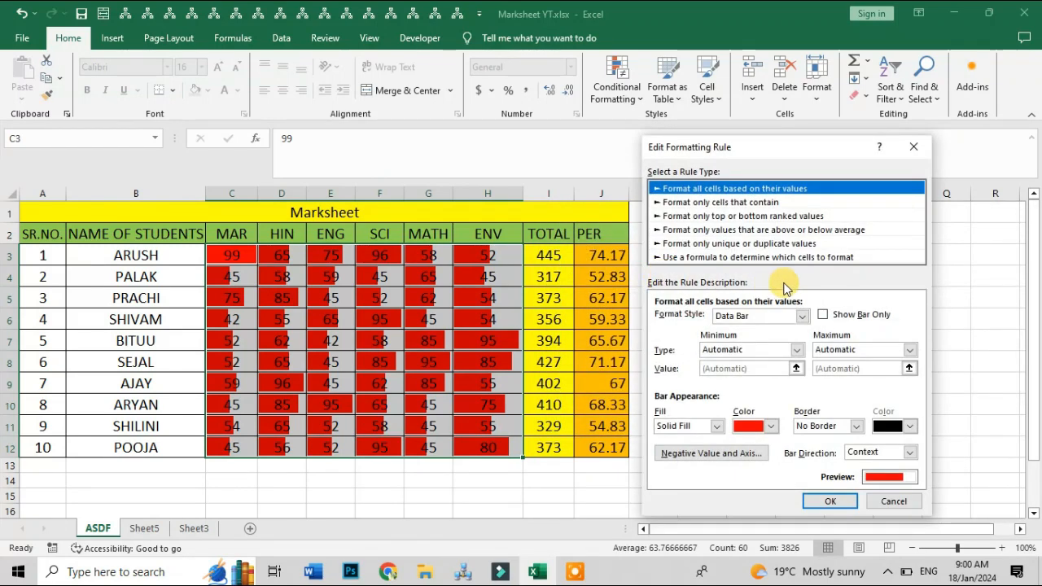
left_click(802, 317)
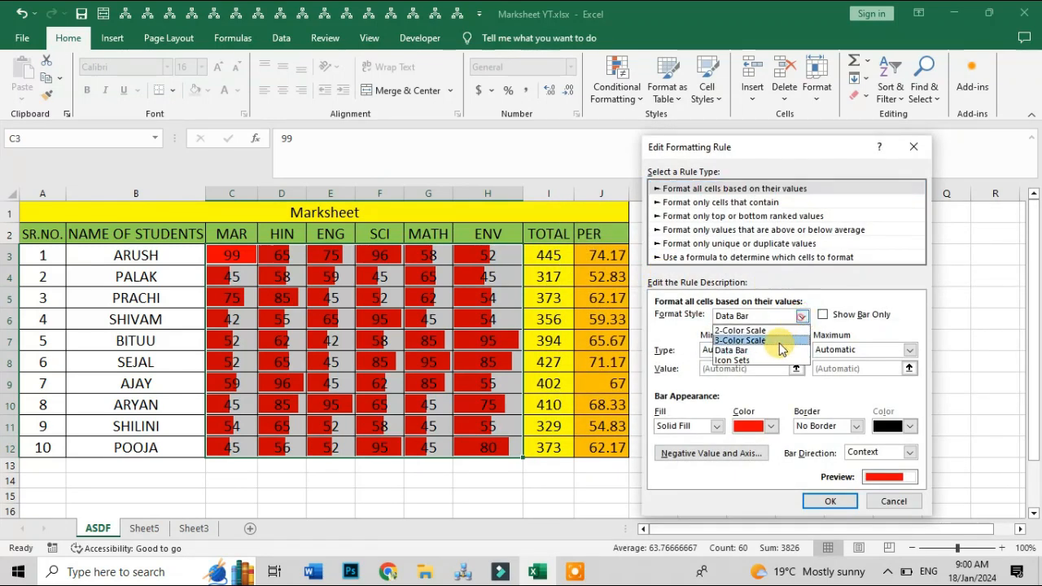
left_click(733, 361)
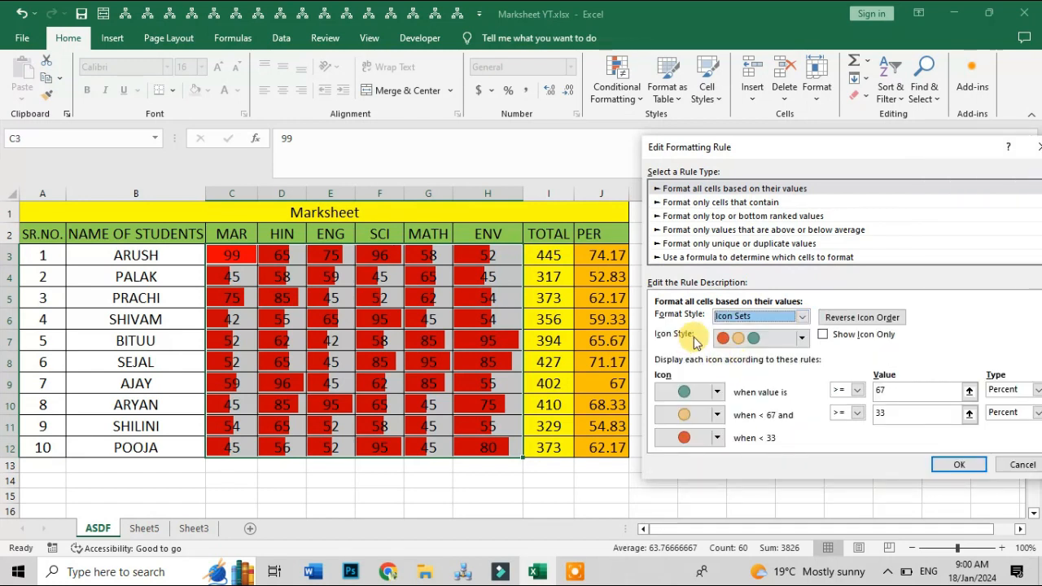
left_click_drag(844, 157, 729, 168)
left_click(927, 158)
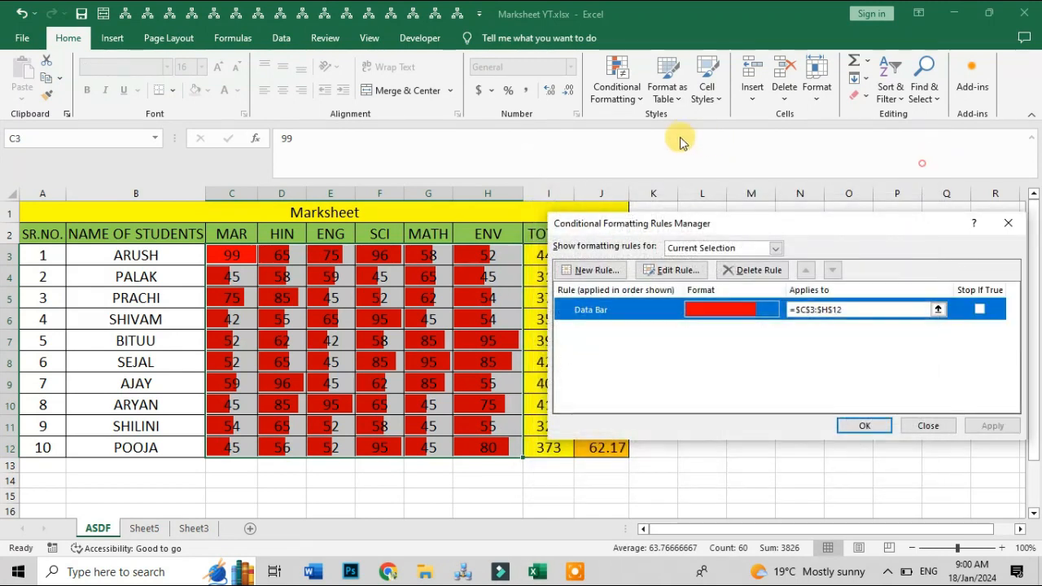
left_click(1009, 222)
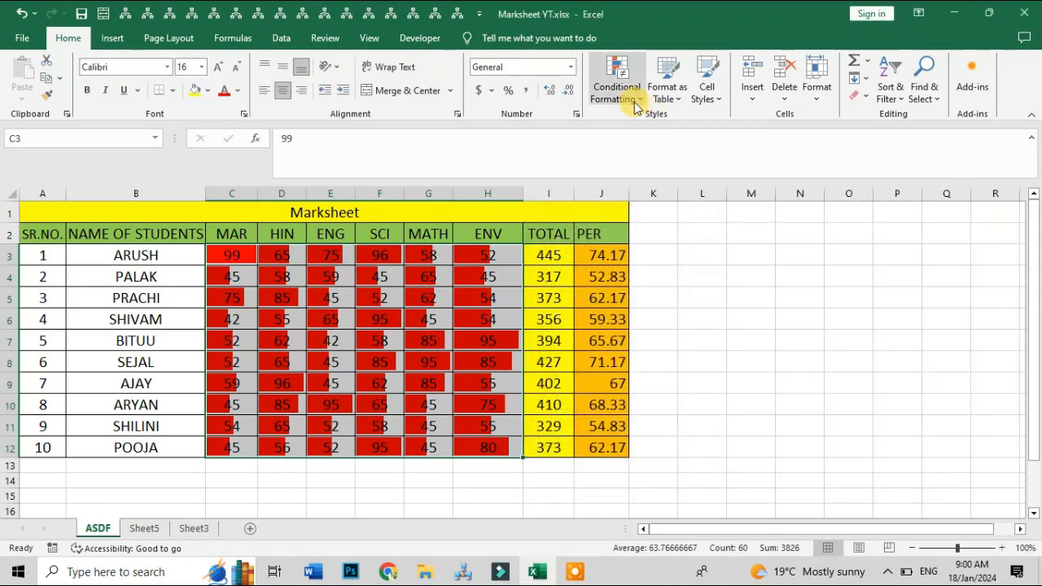
left_click(617, 90)
mouse_move(667, 219)
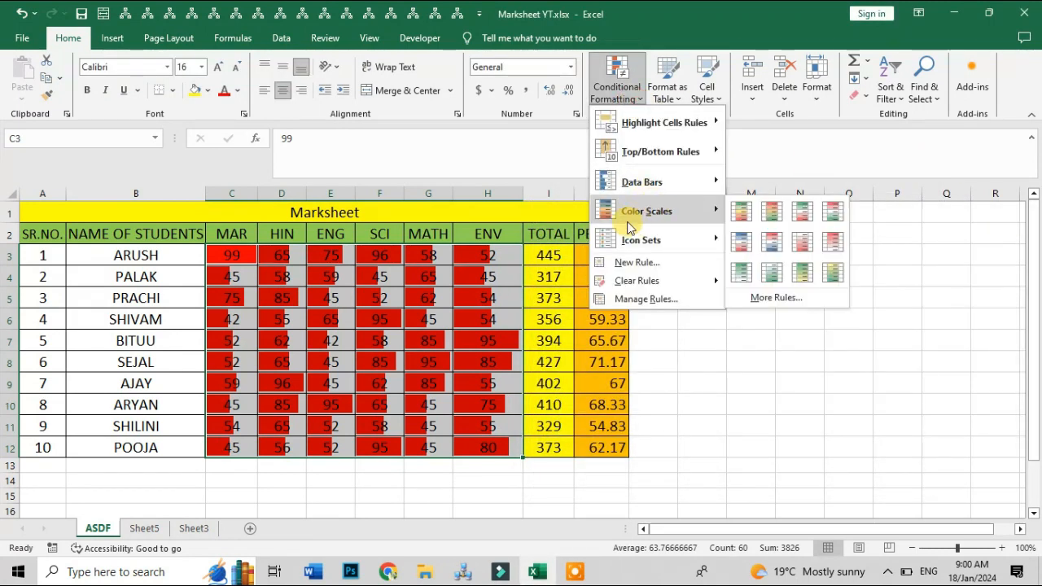
mouse_move(666, 248)
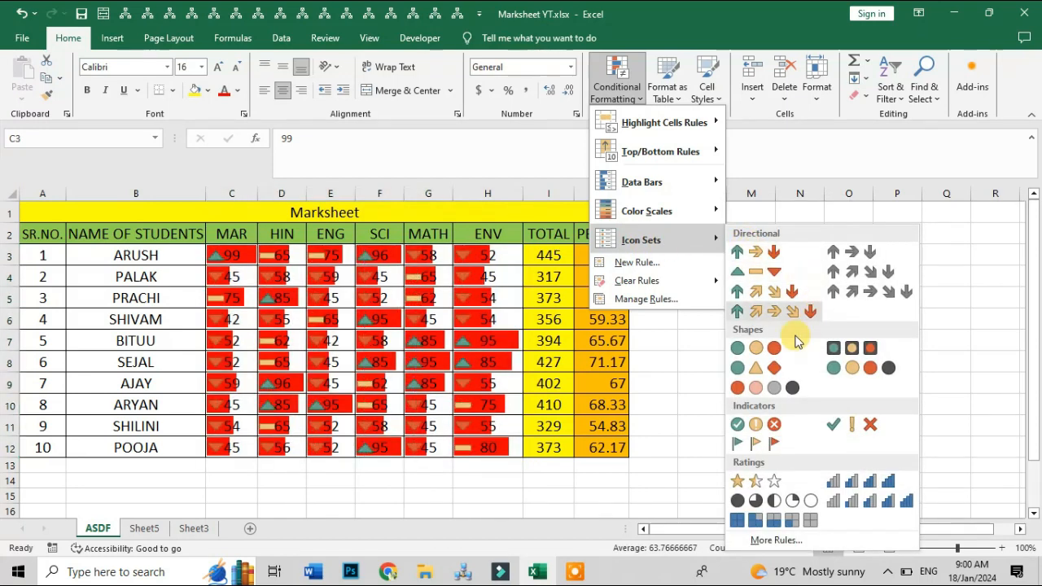
left_click(625, 91)
Edit the existing data bar rule on the marks and change its format style to Icon Sets
left_click(623, 97)
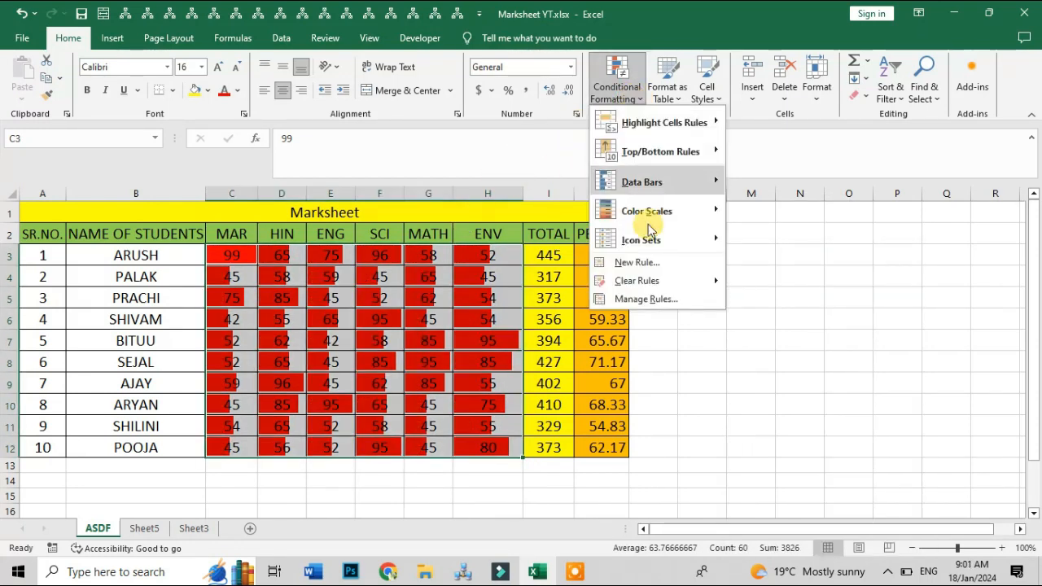
left_click(652, 299)
left_click(673, 271)
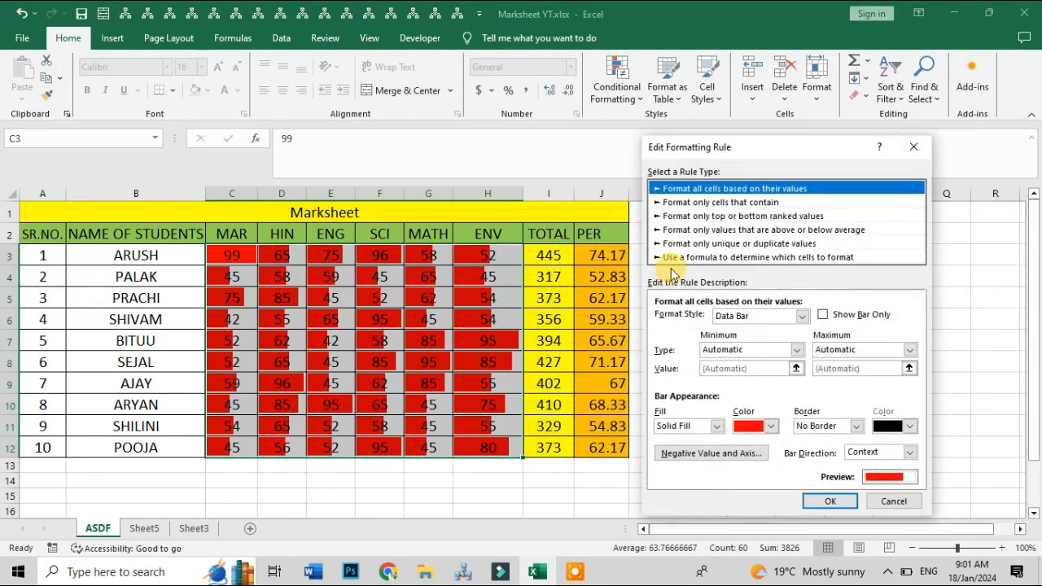
left_click(802, 316)
left_click(742, 360)
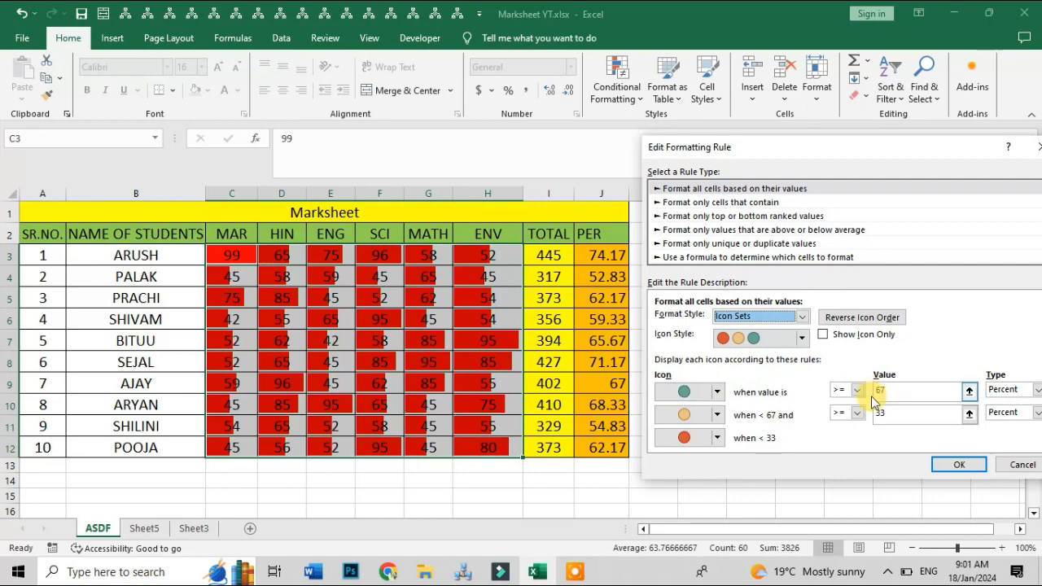
left_click_drag(879, 146, 768, 111)
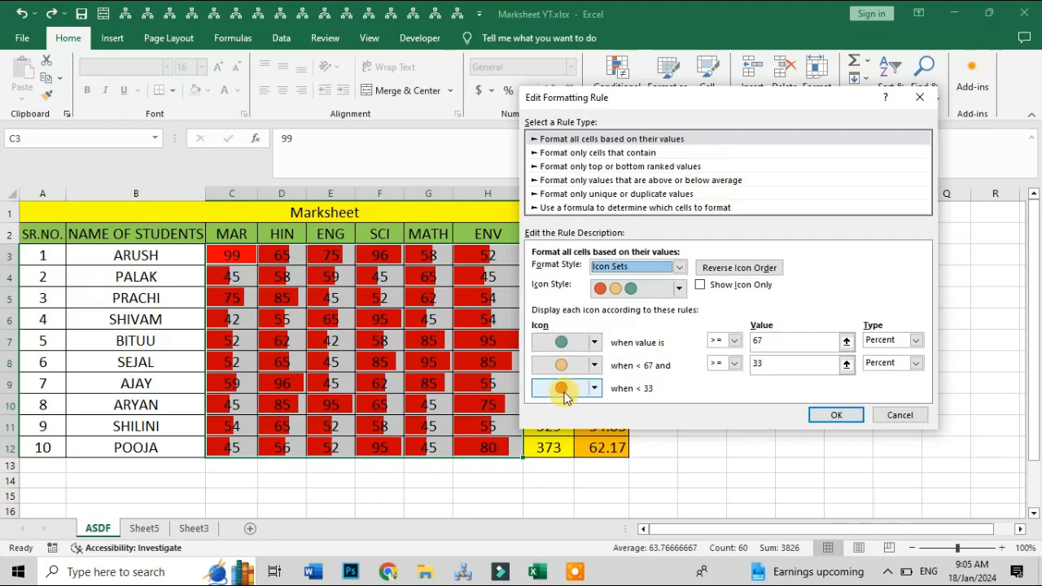
Reverse the icon order of the rule and look through the icon styles, keeping the three colored circles
left_click(738, 267)
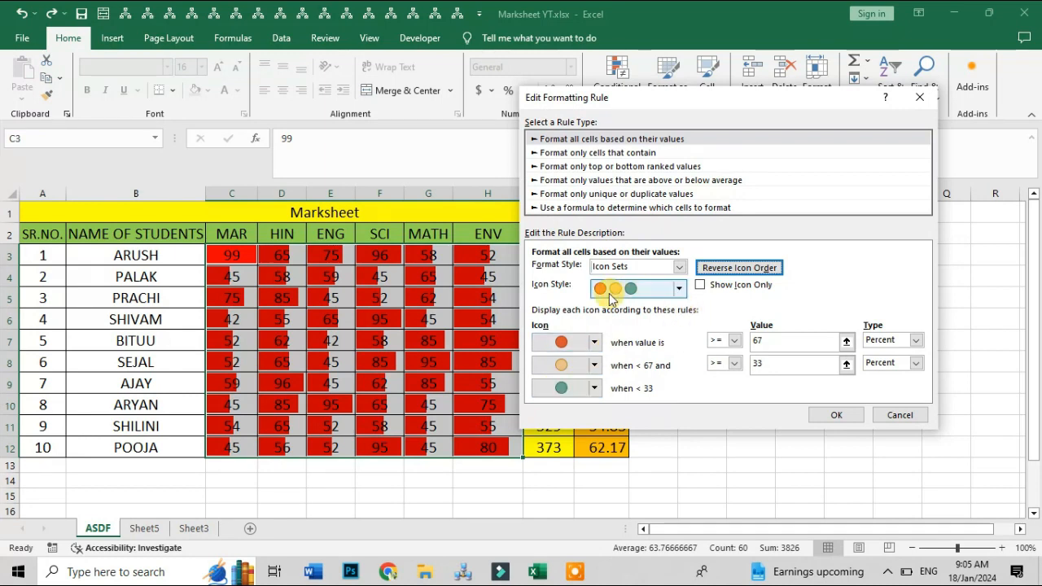
left_click(681, 291)
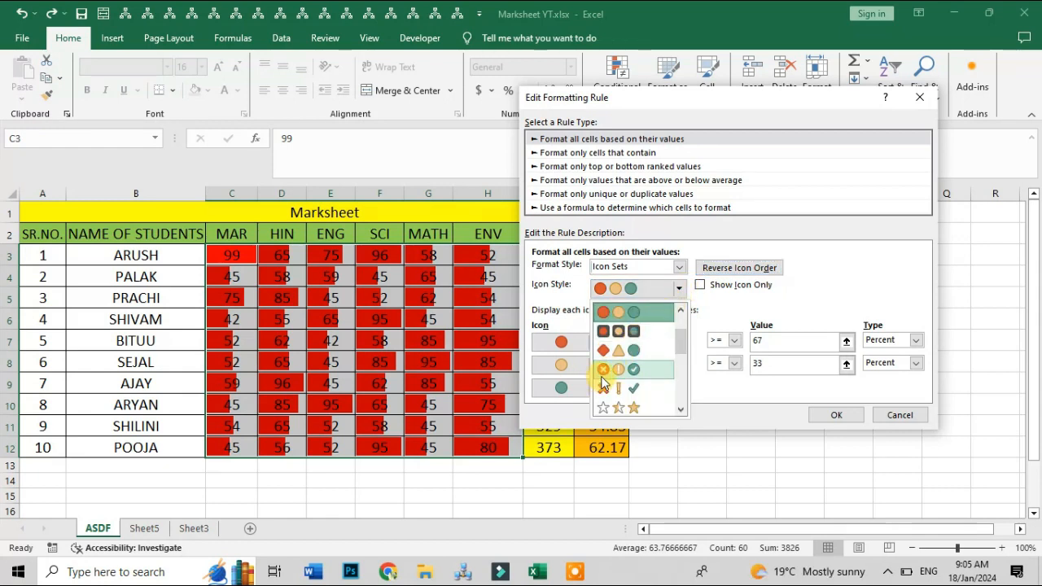
scroll(604, 382, "down", 3)
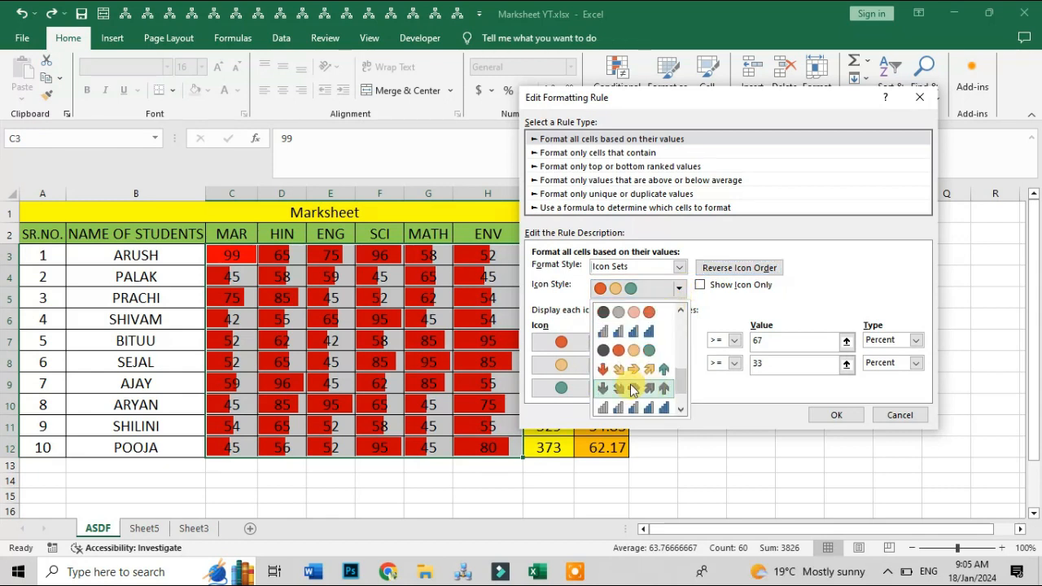
scroll(647, 362, "up", 3)
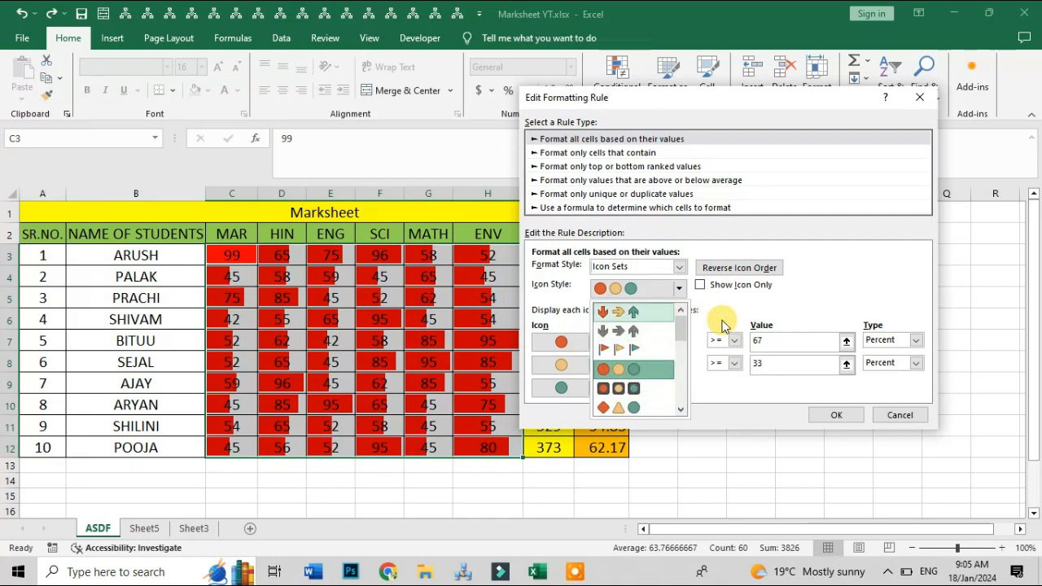
left_click(740, 311)
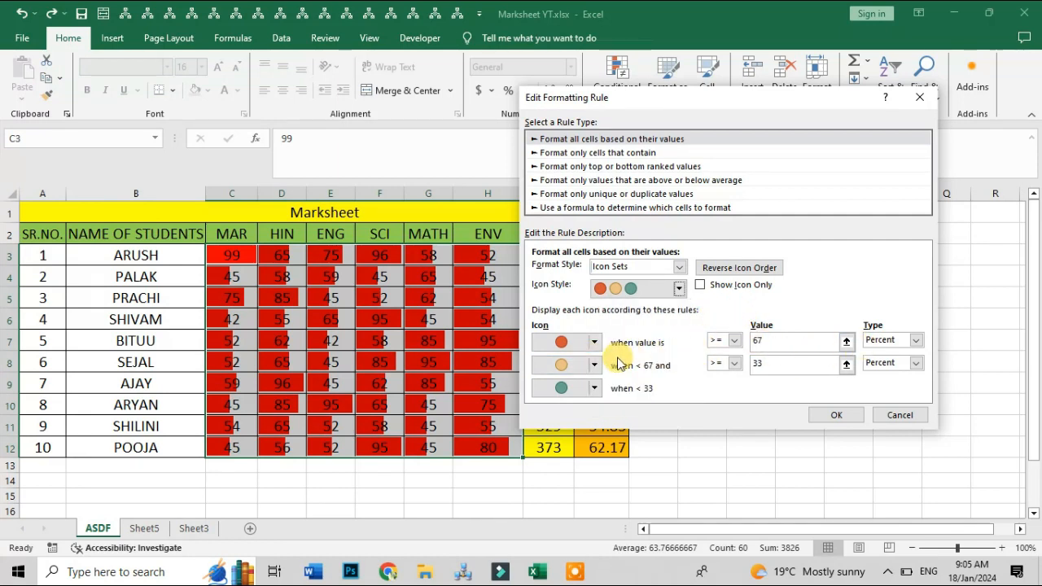
Set both icon thresholds to the Number type, with >= 70 for the first icon and >= 35 for the second
left_click(916, 341)
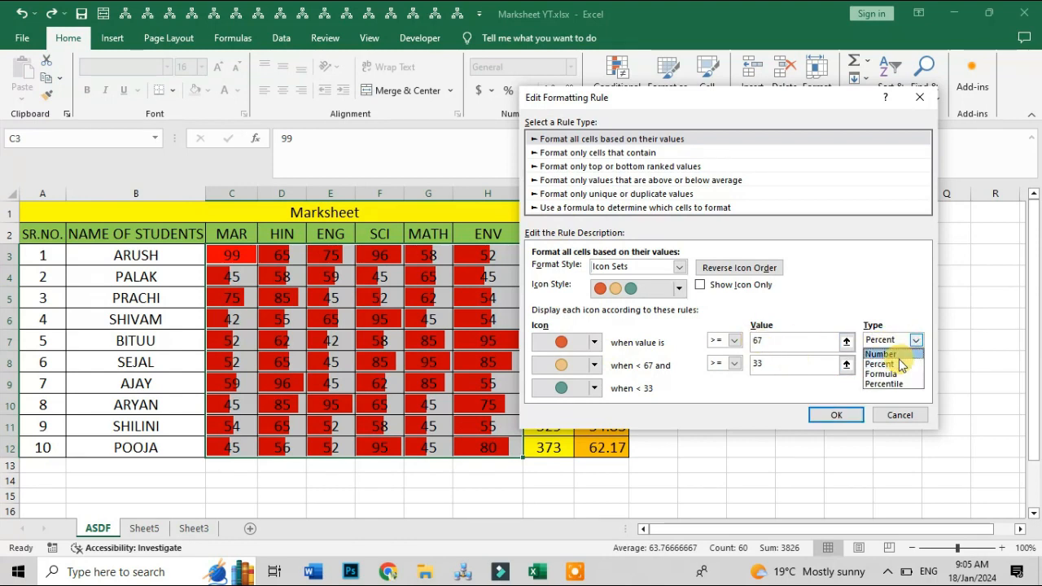
left_click(918, 364)
left_click(883, 375)
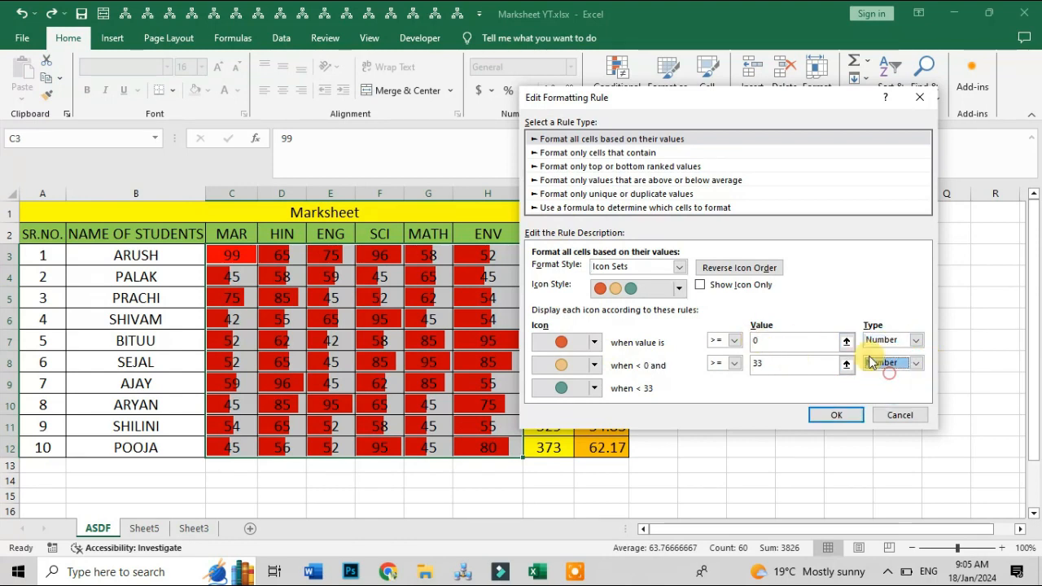
double_click(771, 340)
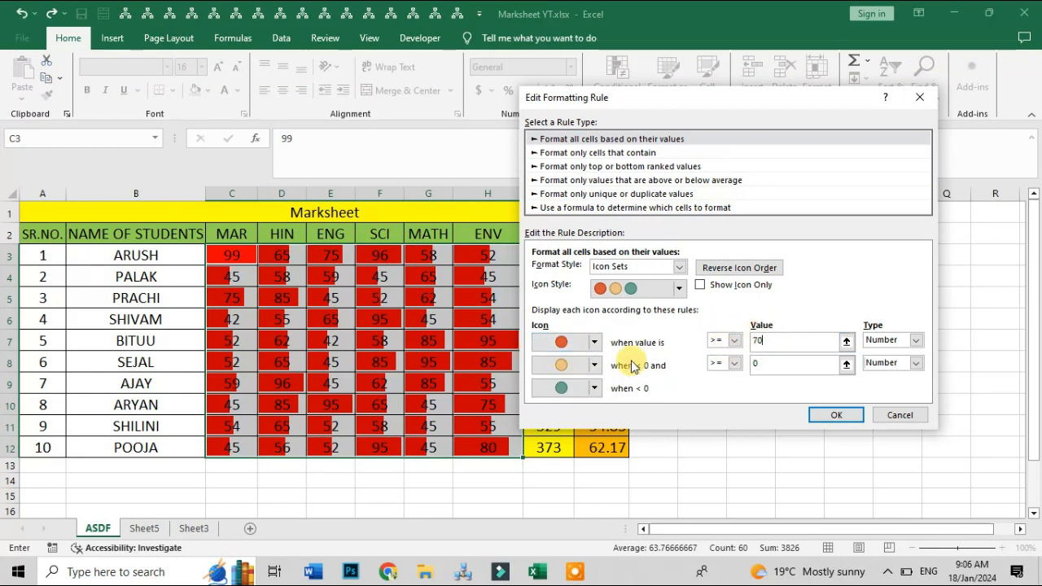
left_click(769, 365)
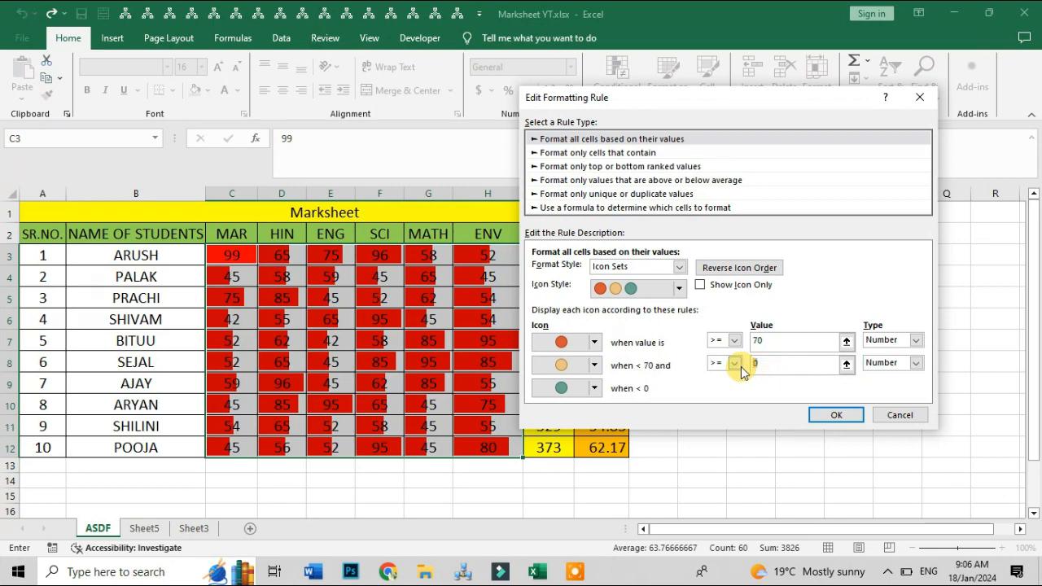
left_click(739, 385)
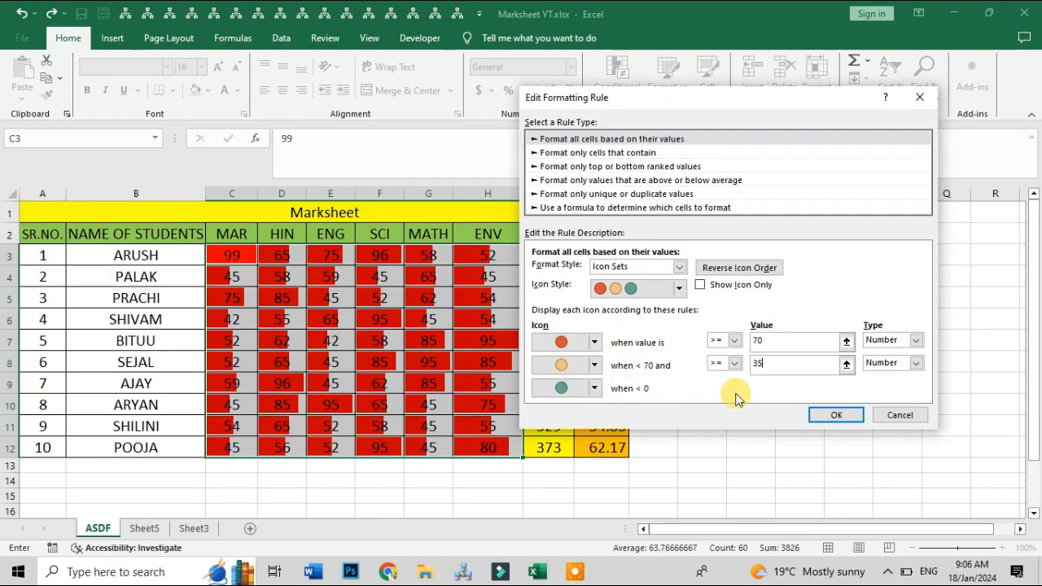
Apply the edited icon set rule to the marks and close the rules manager
left_click(829, 415)
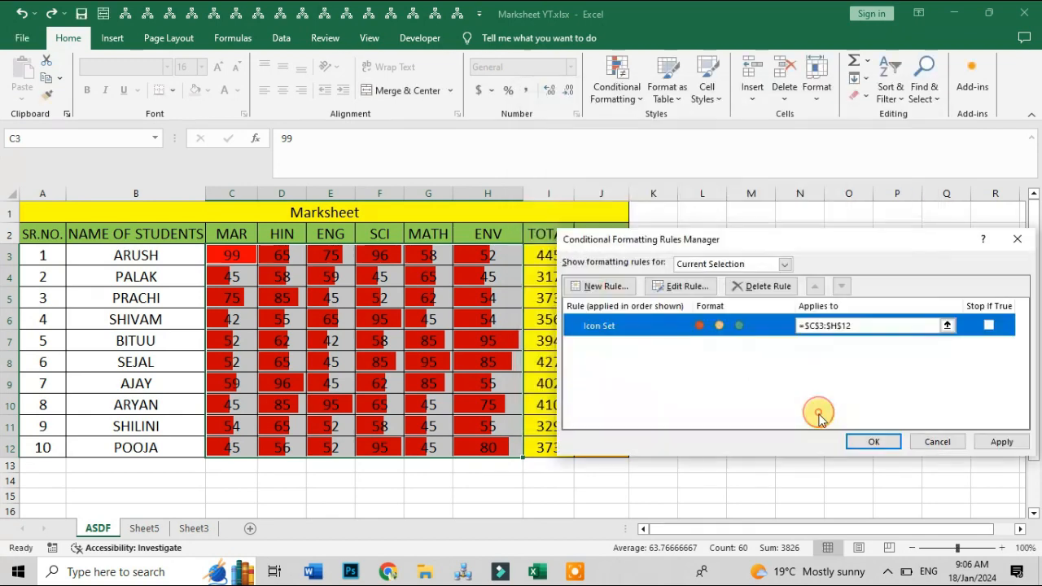
left_click(1014, 444)
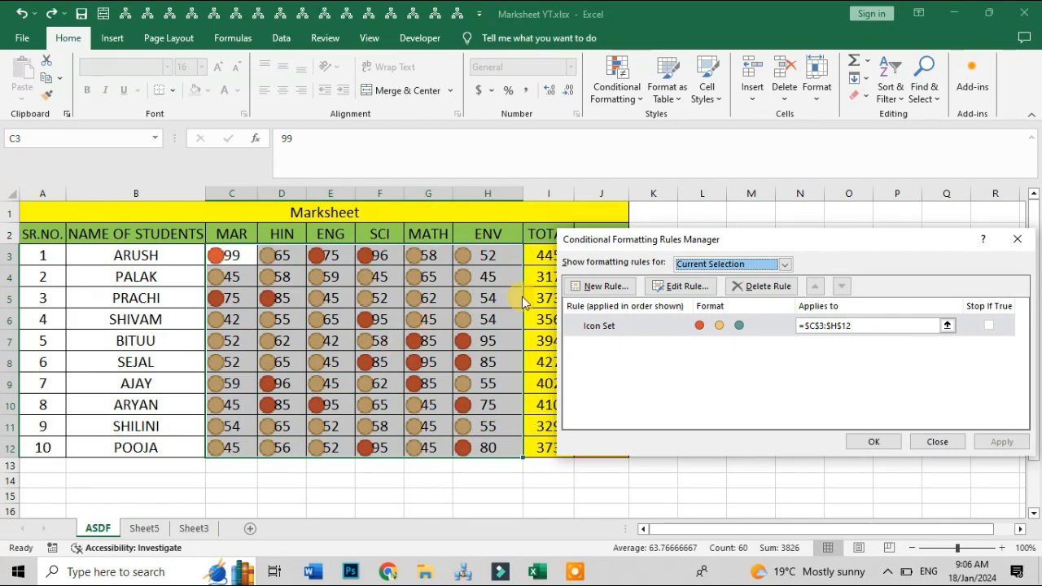
left_click(953, 448)
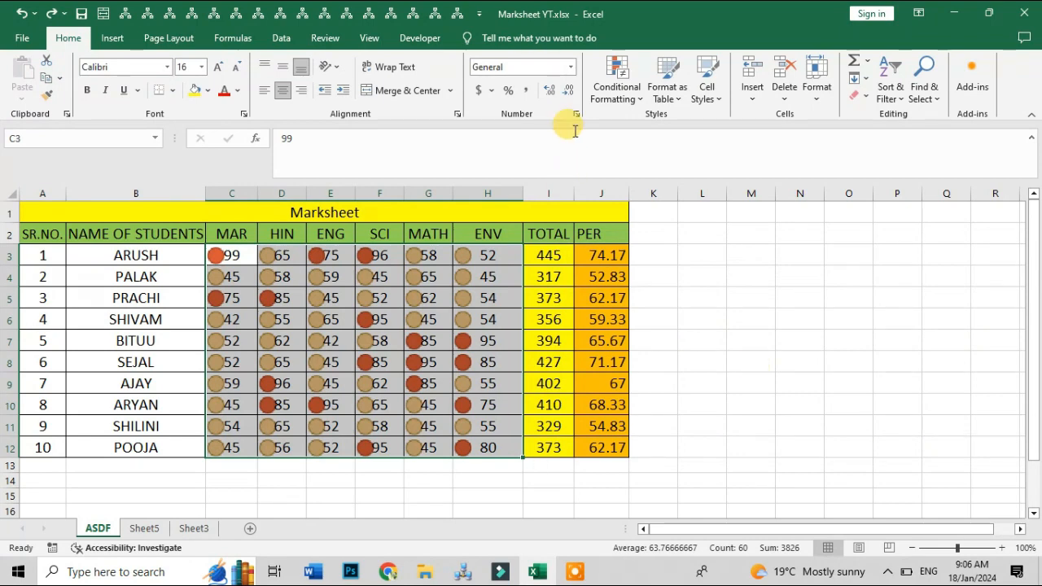
left_click(612, 91)
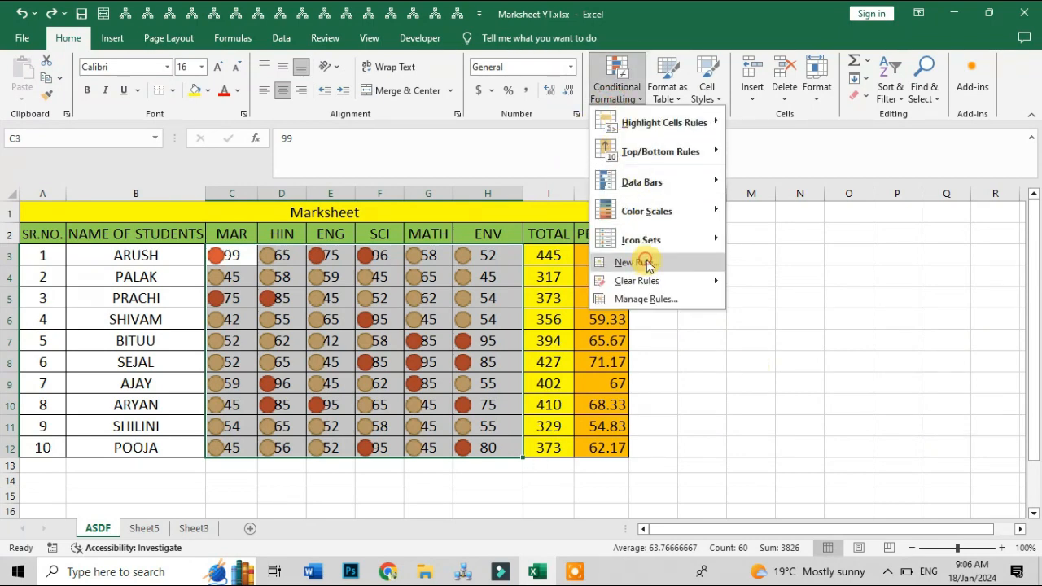
left_click(647, 264)
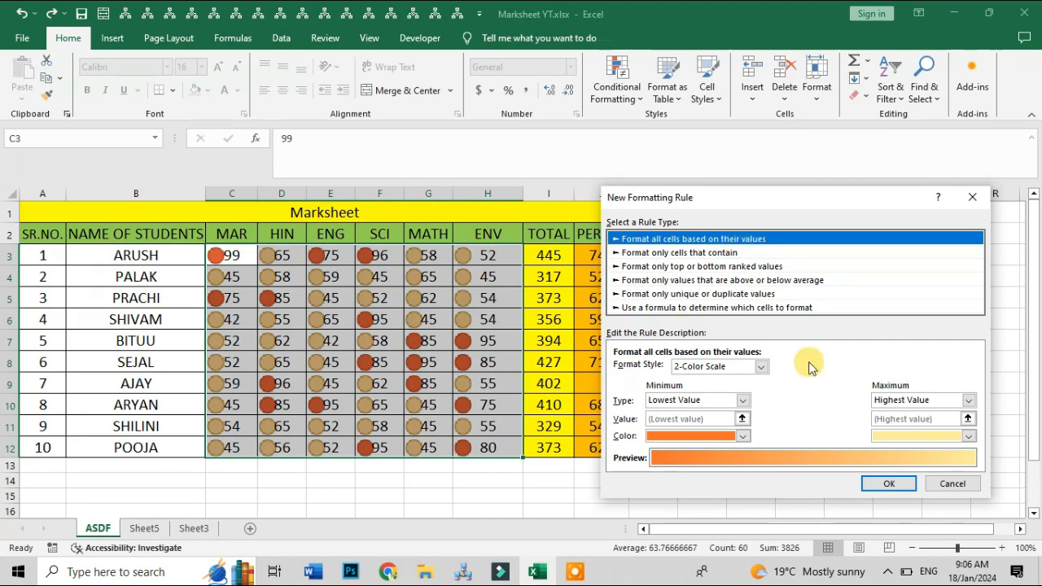
left_click(951, 484)
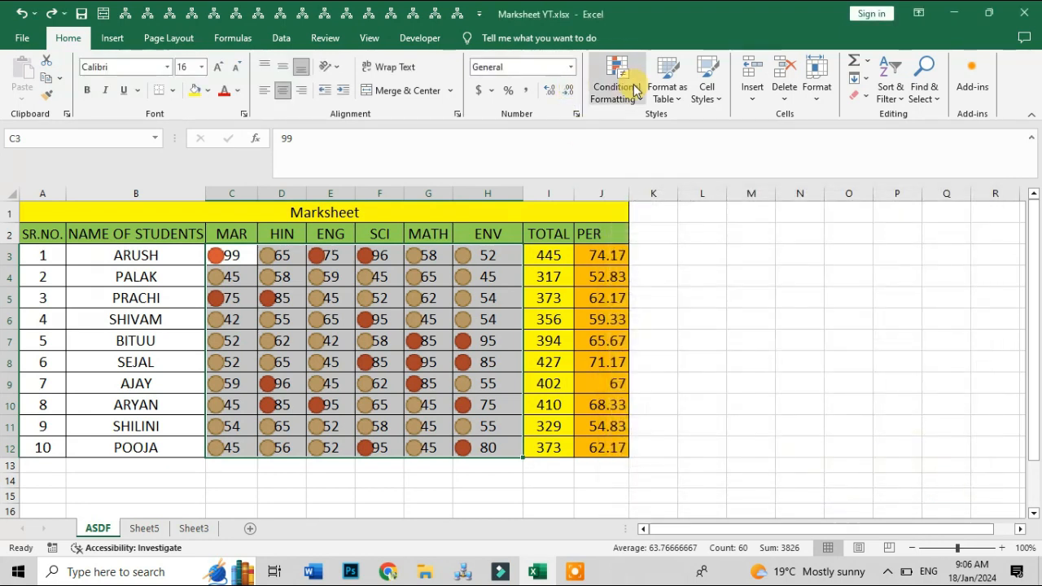
Clear the conditional formatting rules from the selected marks in C3:H12
left_click(617, 86)
mouse_move(672, 285)
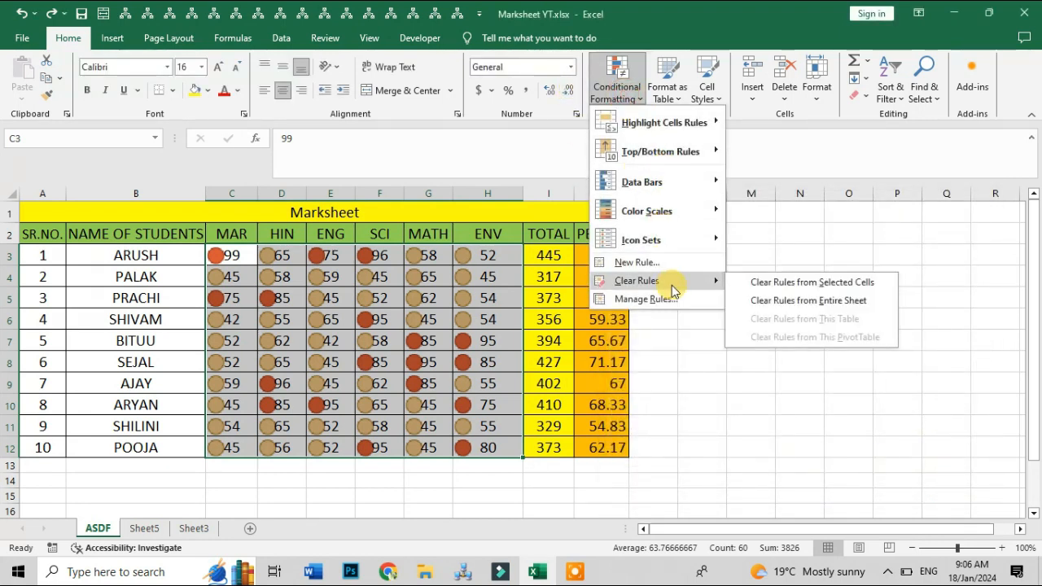
left_click(787, 282)
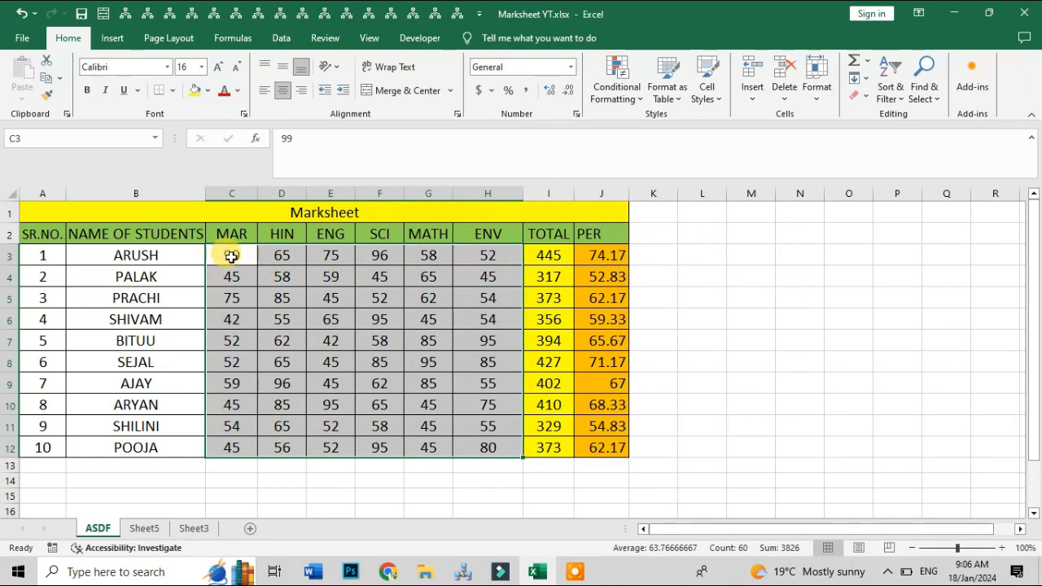
Start a new rule for the selected marks that formats only cells containing a cell value between 40 and 60
left_click(618, 96)
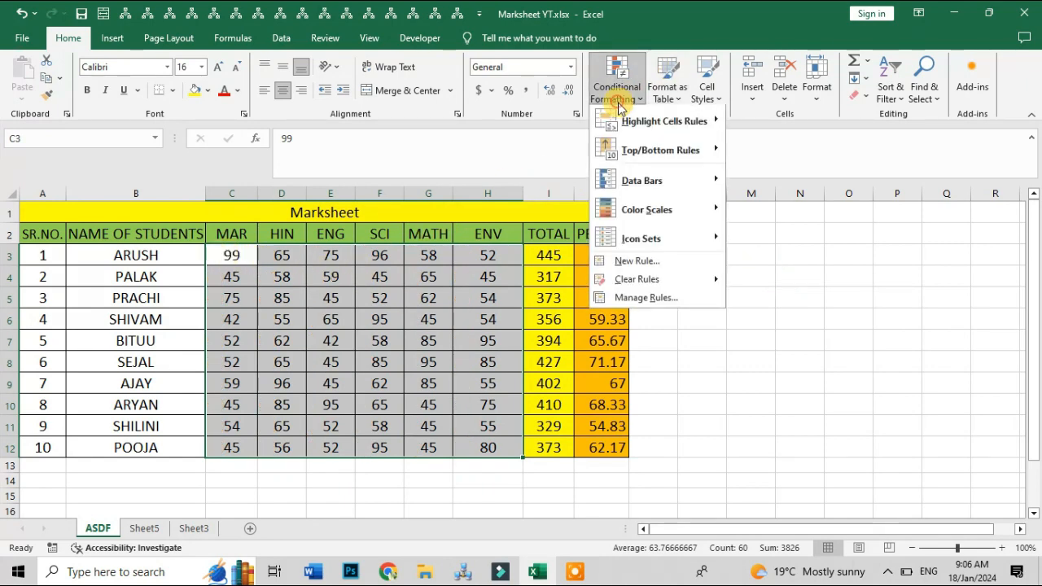
left_click(637, 262)
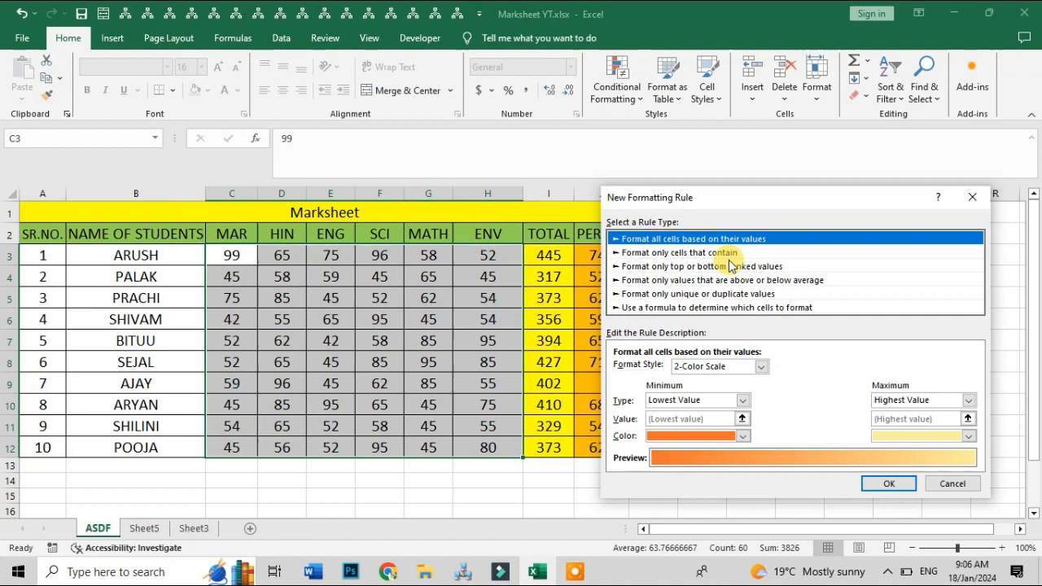
left_click(661, 253)
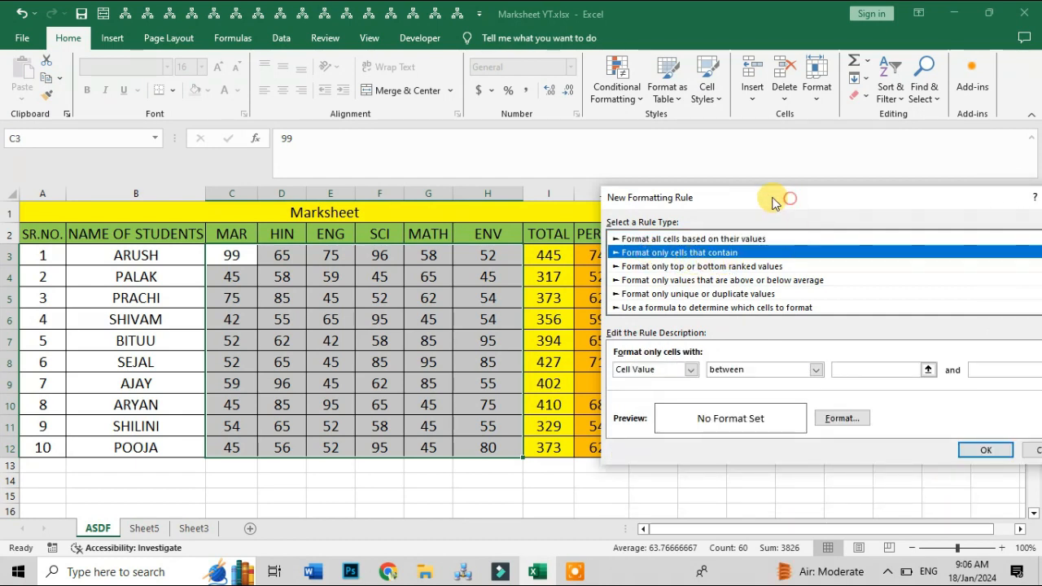
left_click_drag(778, 199, 482, 253)
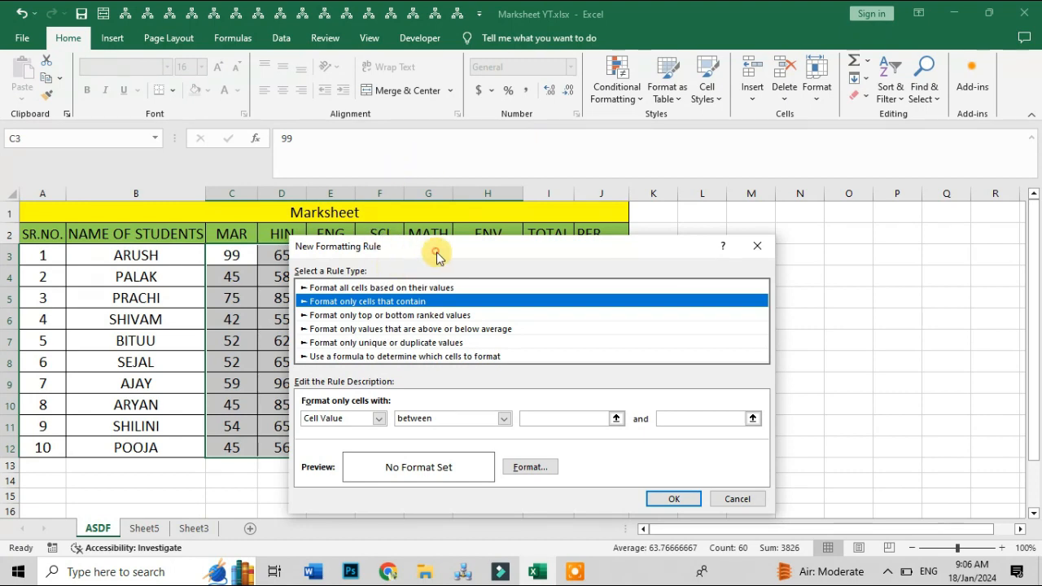
left_click_drag(437, 254, 654, 155)
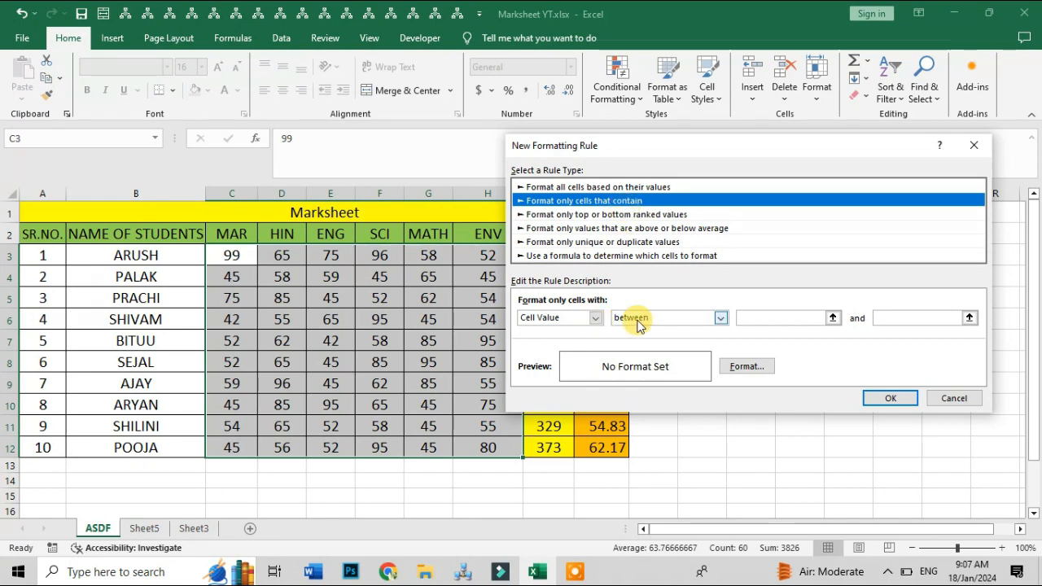
left_click(768, 320)
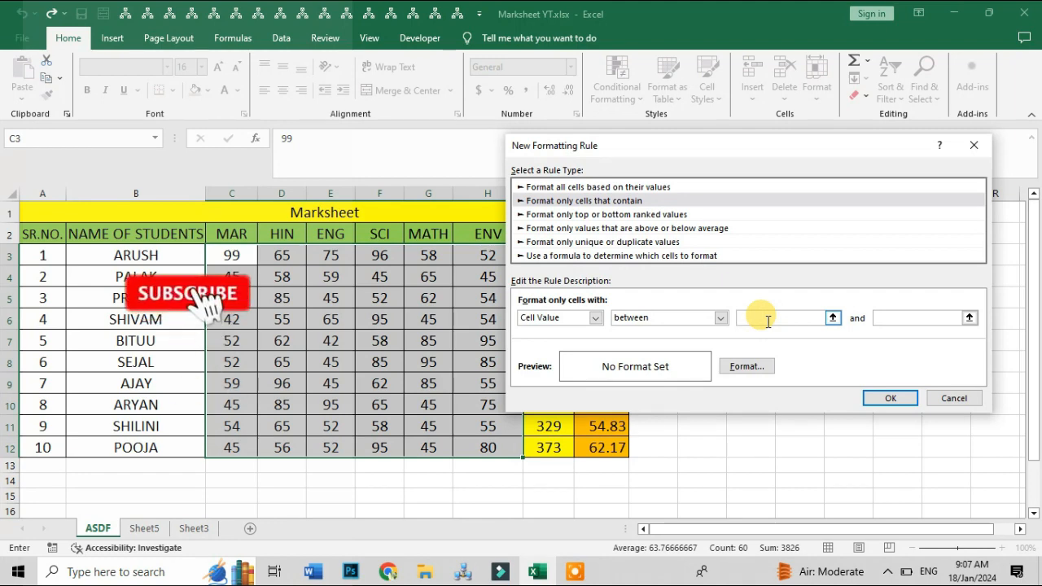
type("40")
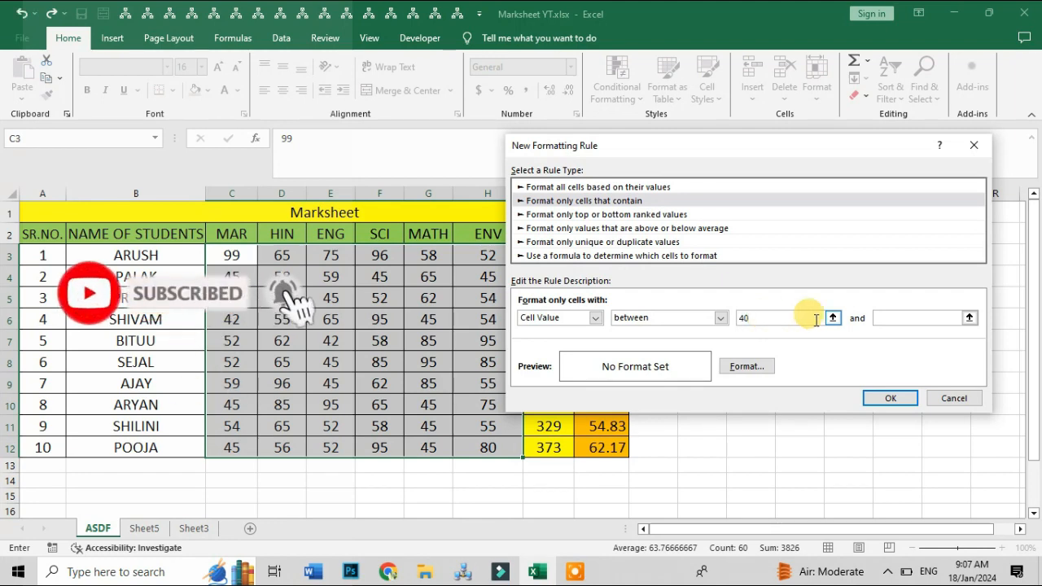
left_click(879, 319)
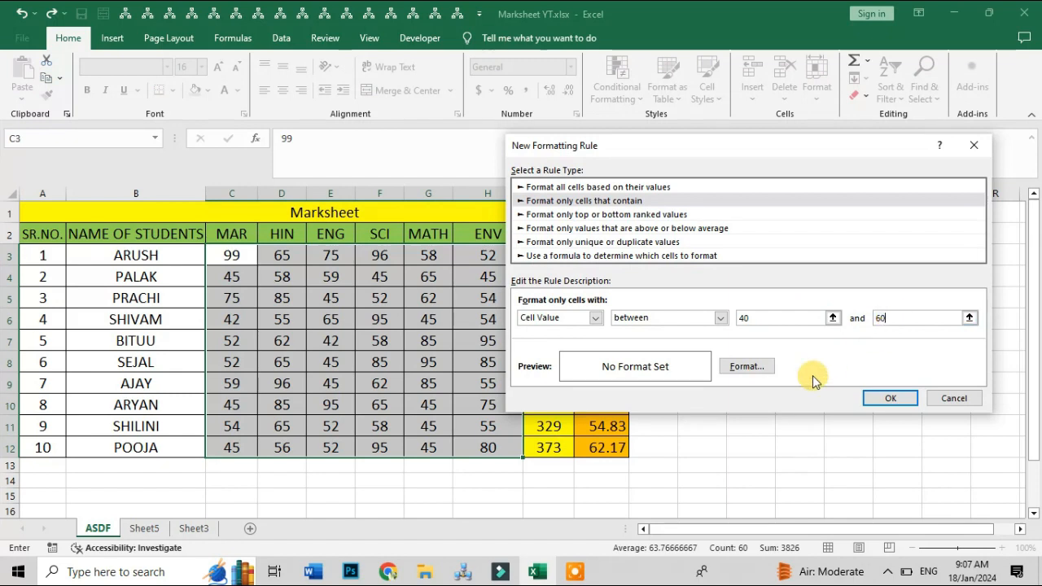
Give the between rule a light blue background fill and apply it to the marks
left_click(749, 366)
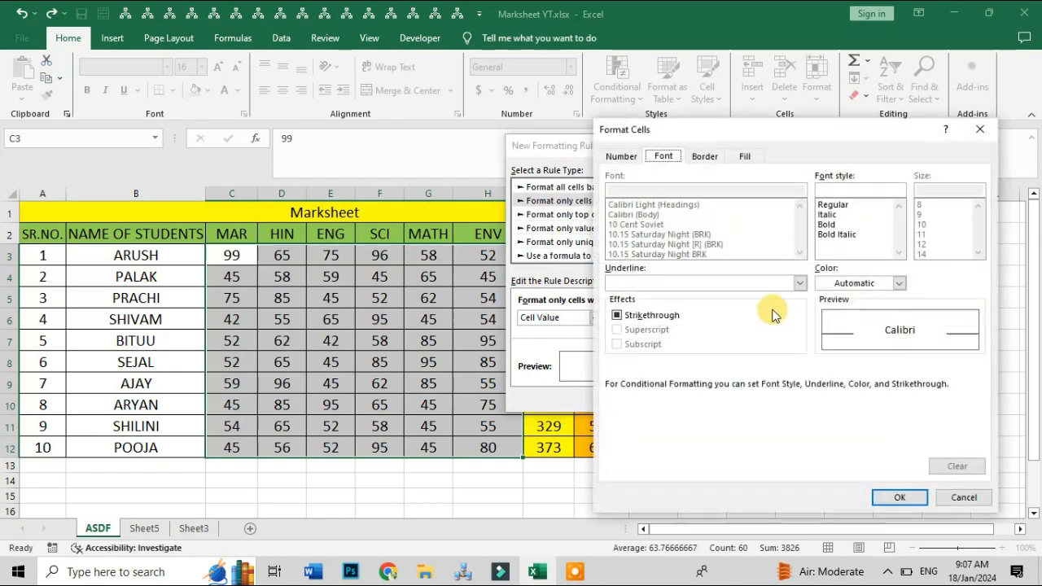
left_click(748, 156)
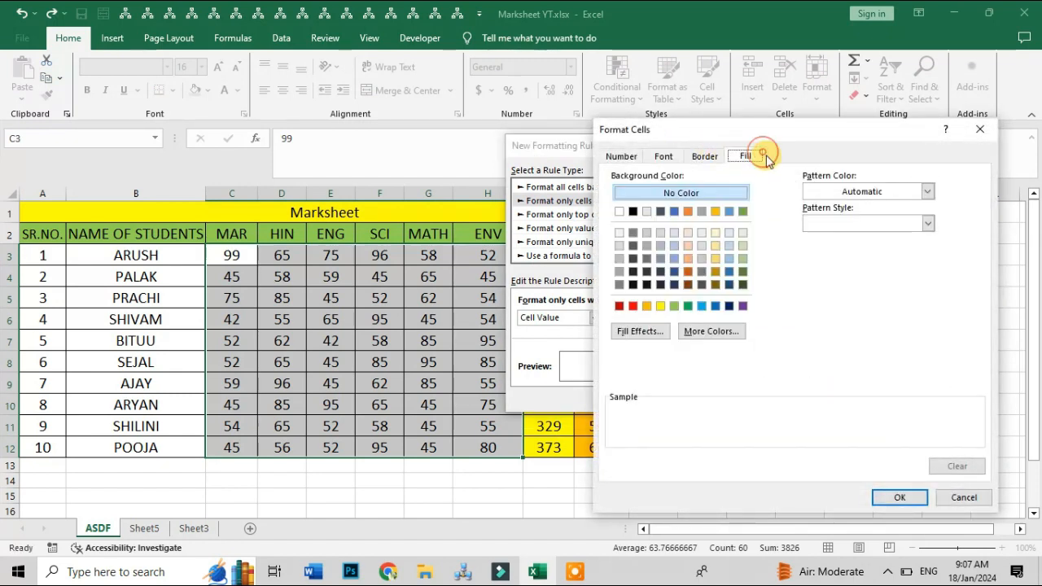
left_click(674, 306)
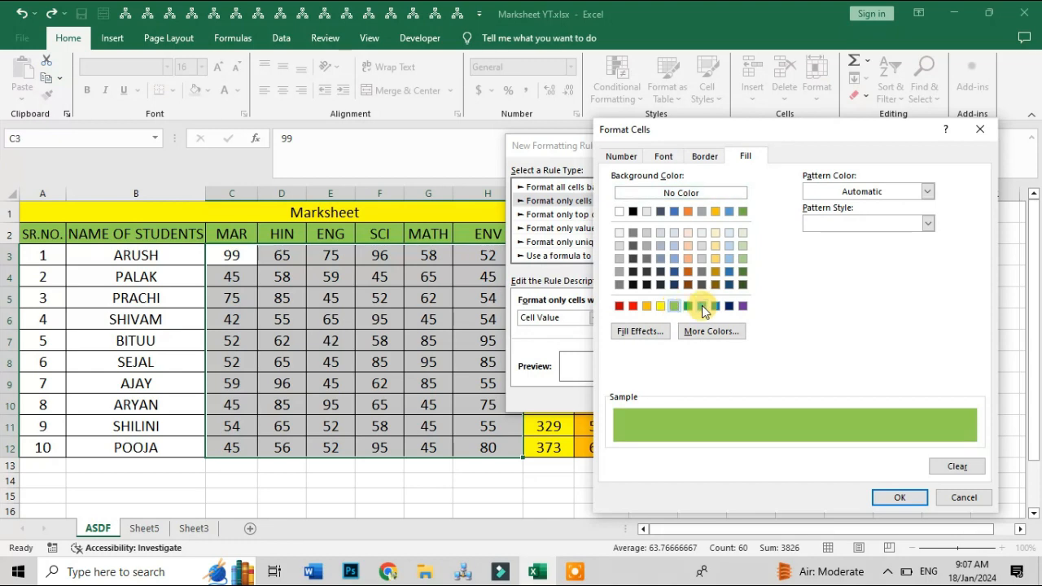
left_click(702, 305)
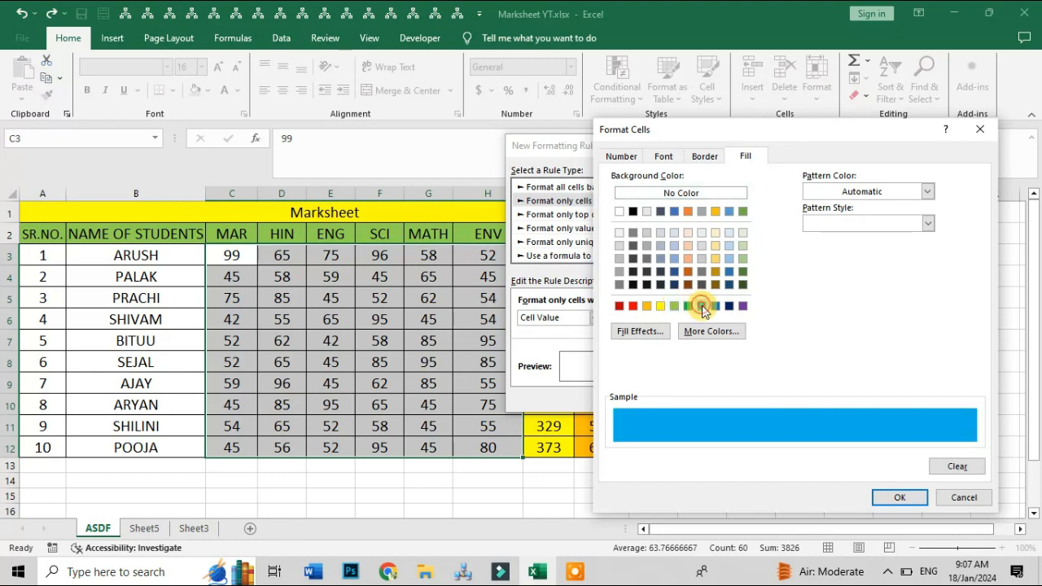
left_click(875, 495)
left_click(888, 399)
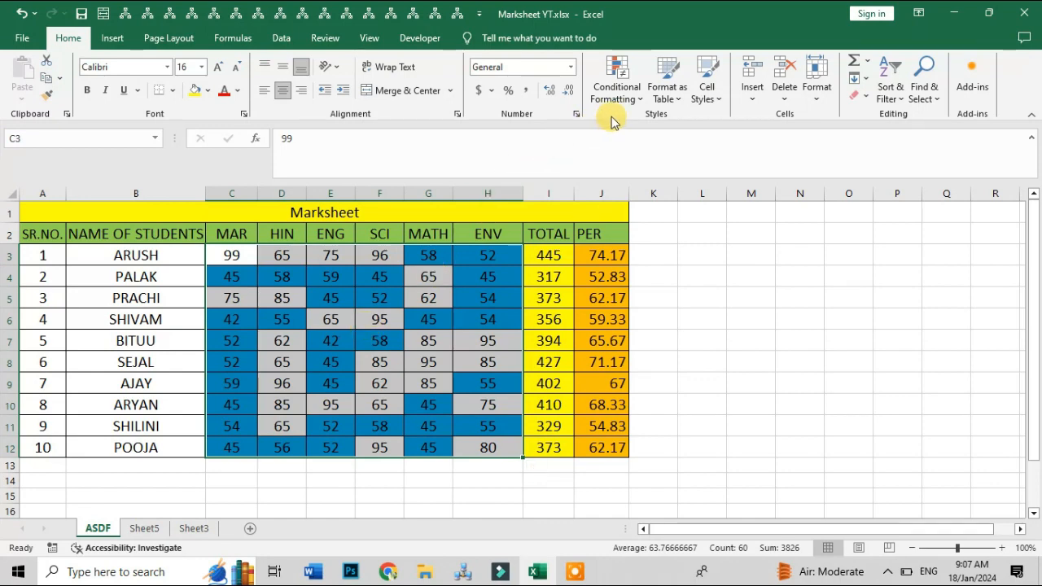
Review the condition types available for the existing between rule, trying Specific Text, and leave the rules manager without saving
left_click(614, 91)
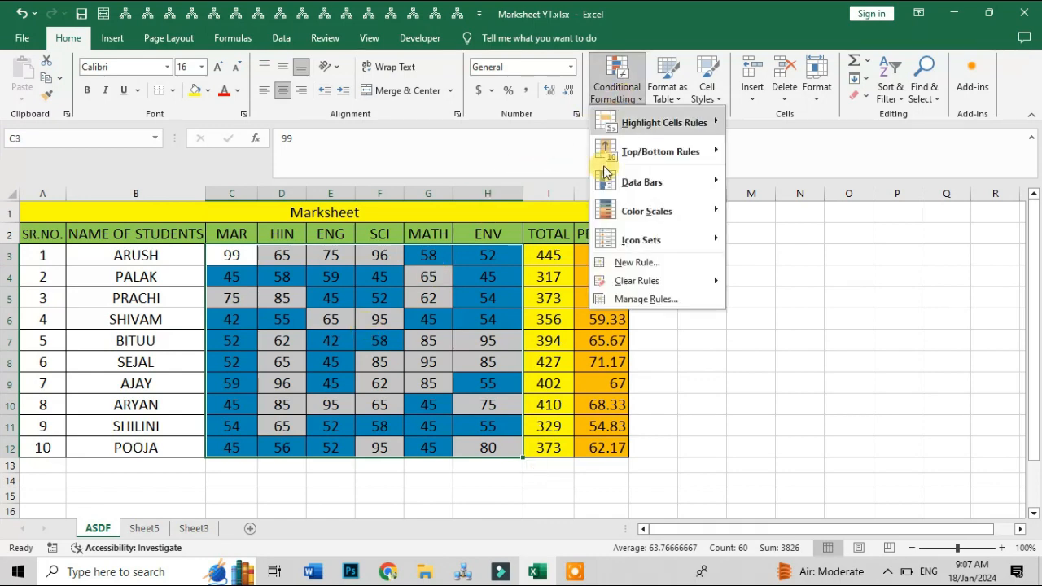
left_click(629, 299)
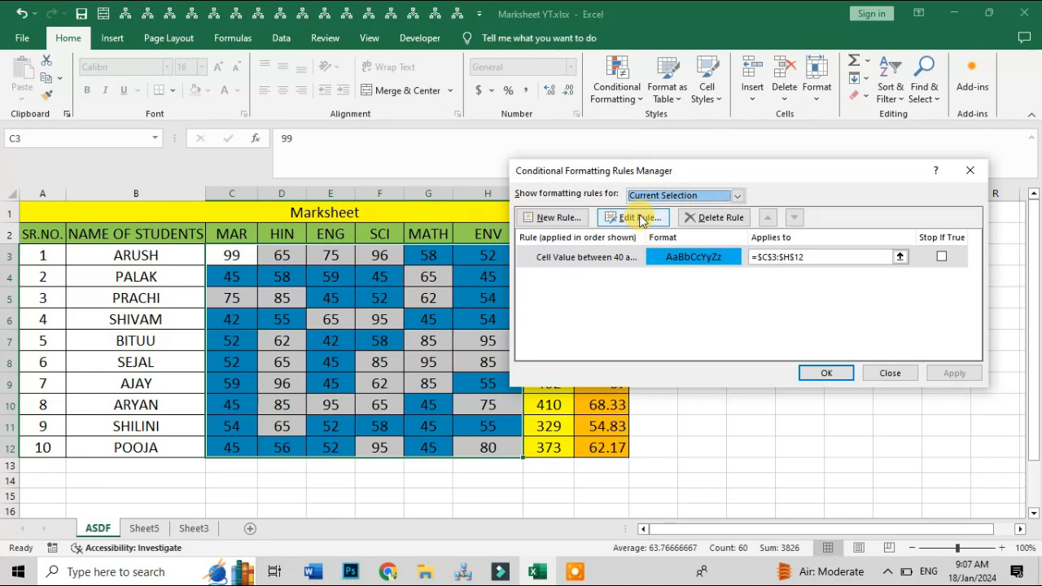
left_click(634, 218)
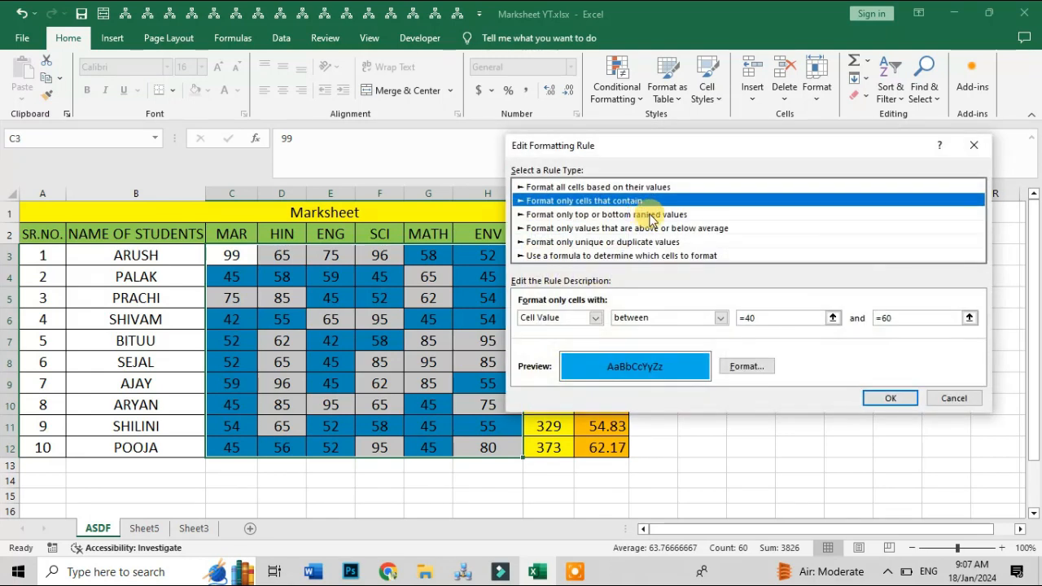
left_click(597, 318)
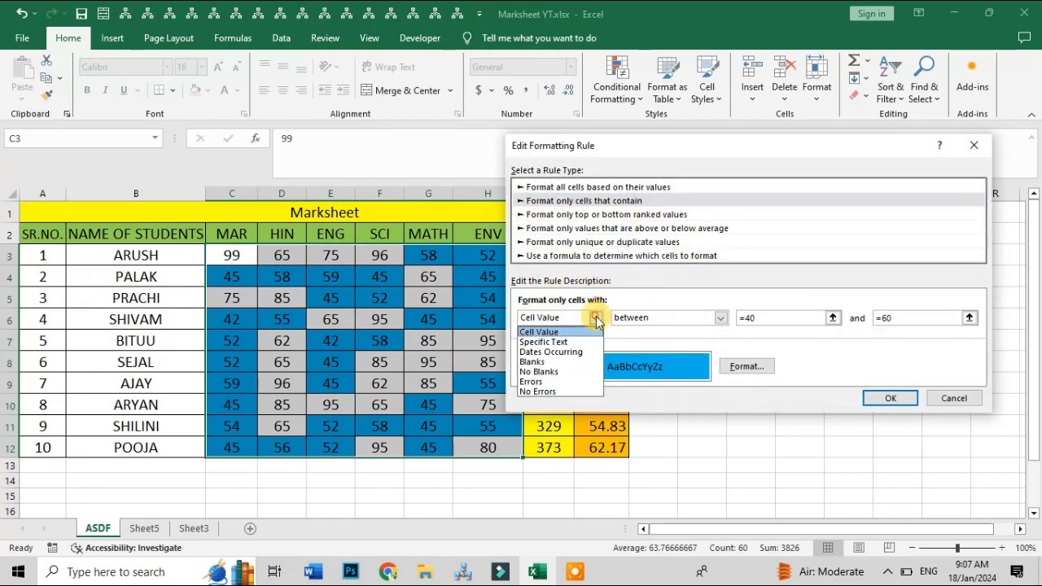
left_click(557, 343)
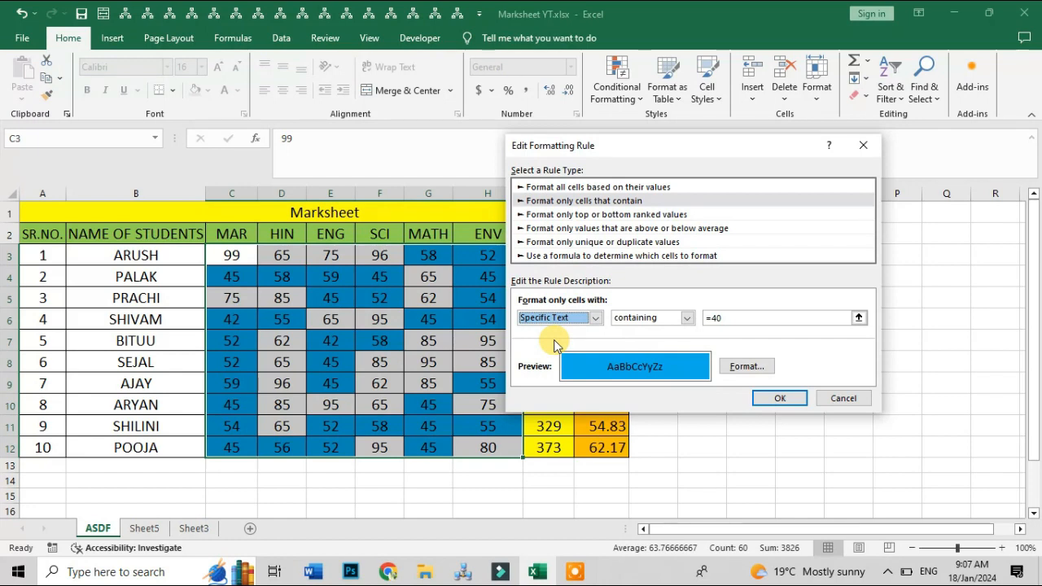
left_click(597, 318)
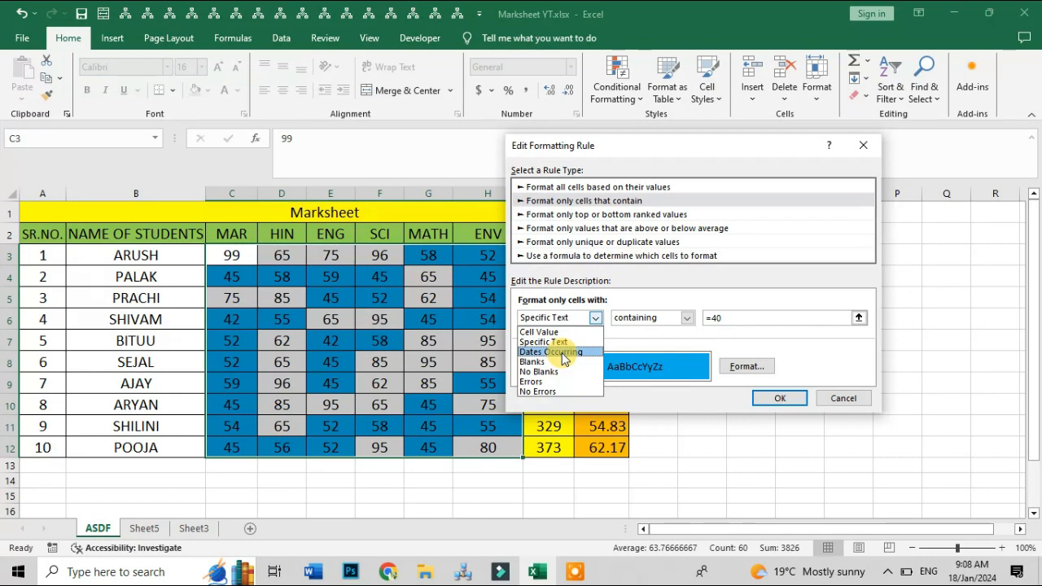
left_click(854, 402)
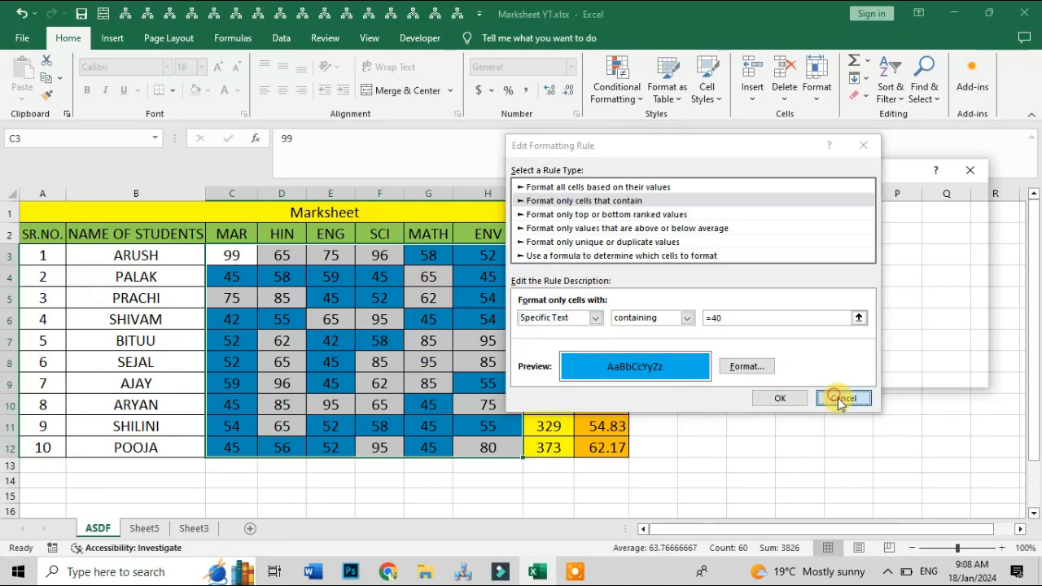
left_click(838, 399)
left_click(879, 375)
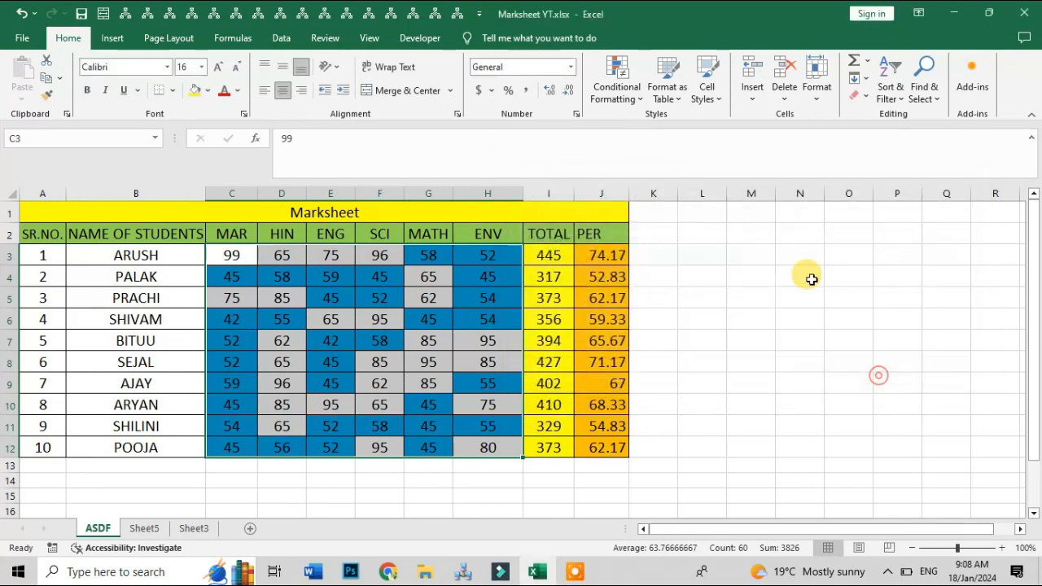
Clear the blue between rule from the selected marks
left_click(618, 86)
mouse_move(724, 280)
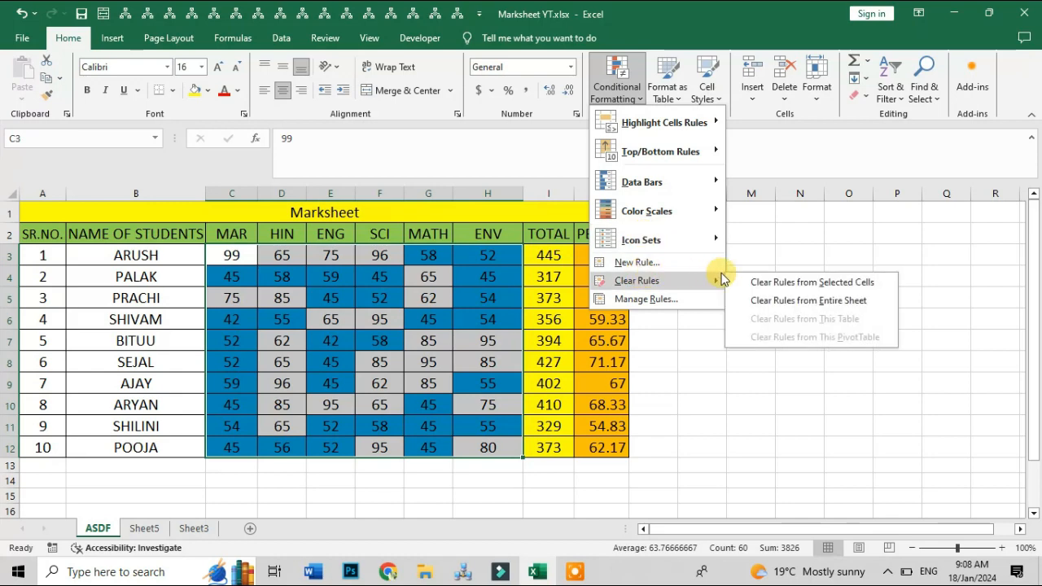
left_click(772, 277)
Delete the marks in cells F6, D9 and G10 to leave them blank
left_click(366, 323)
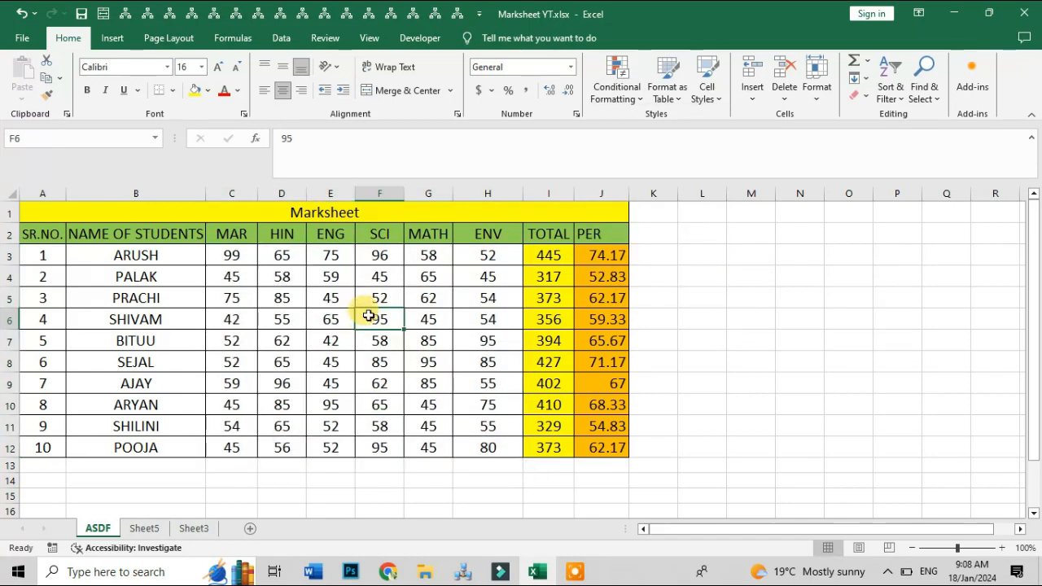
key("Delete")
left_click(298, 387)
key("Delete")
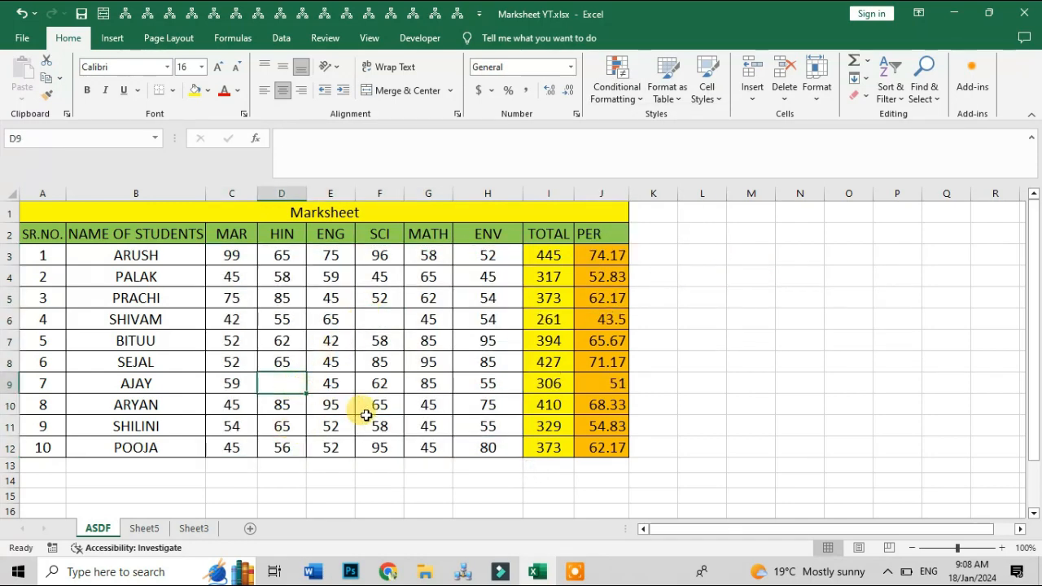
left_click(428, 408)
key("Delete")
left_click(472, 364)
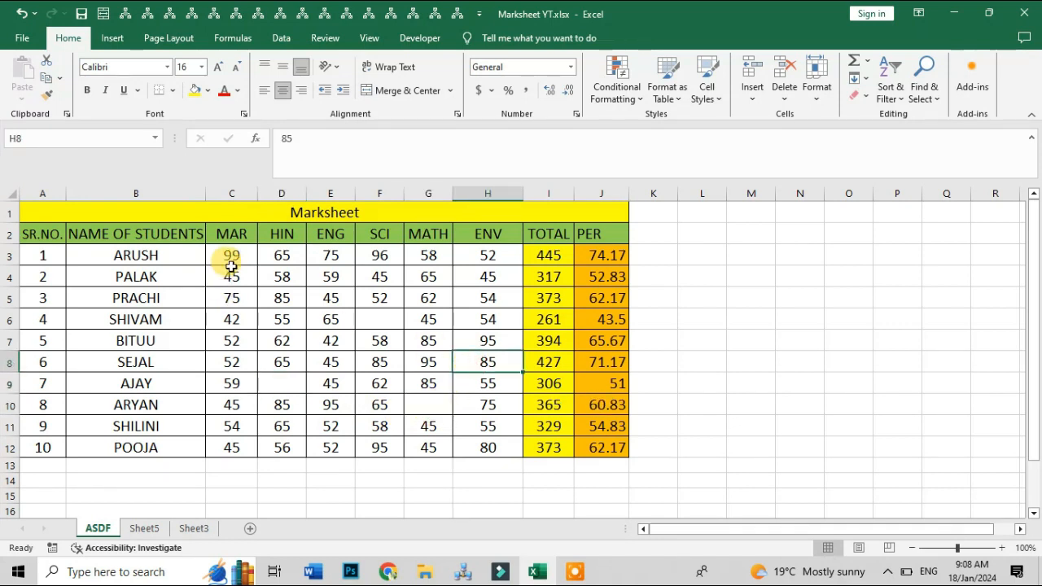
Start a new rule on the marks in C3:H12 that formats only cells containing Blanks
left_click_drag(232, 258, 487, 440)
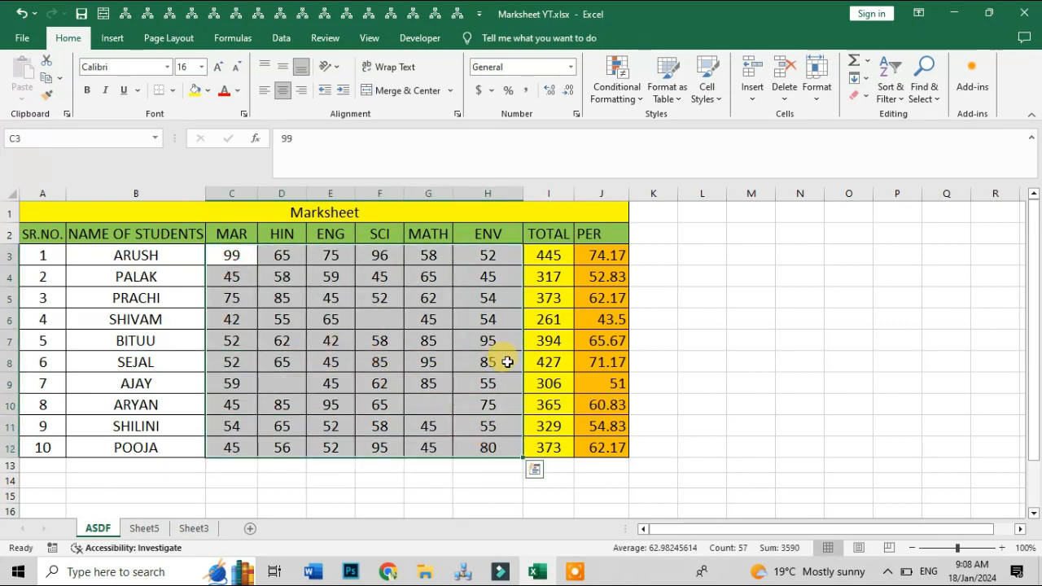
left_click(615, 88)
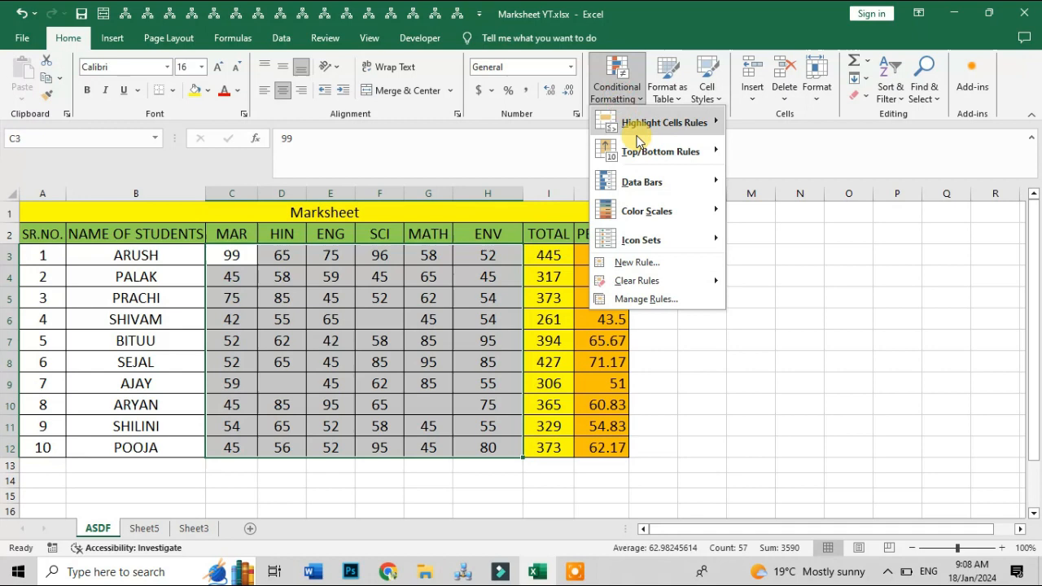
left_click(640, 269)
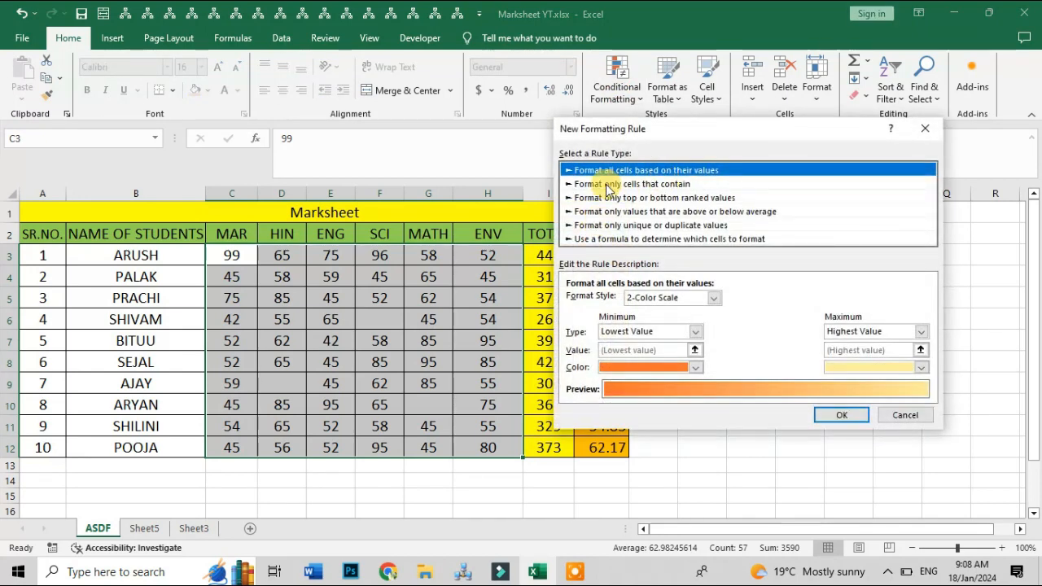
left_click(607, 185)
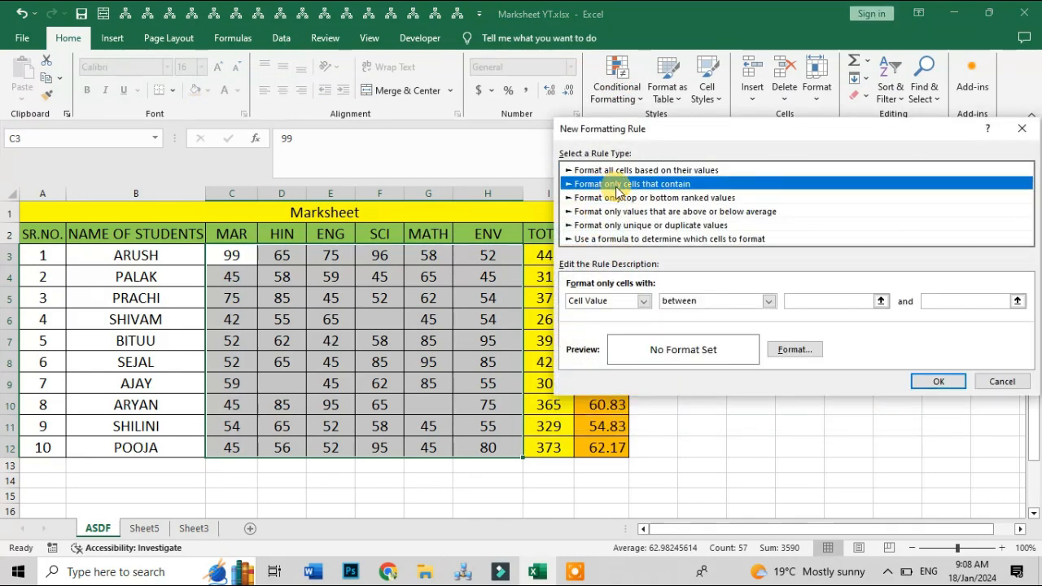
left_click(643, 302)
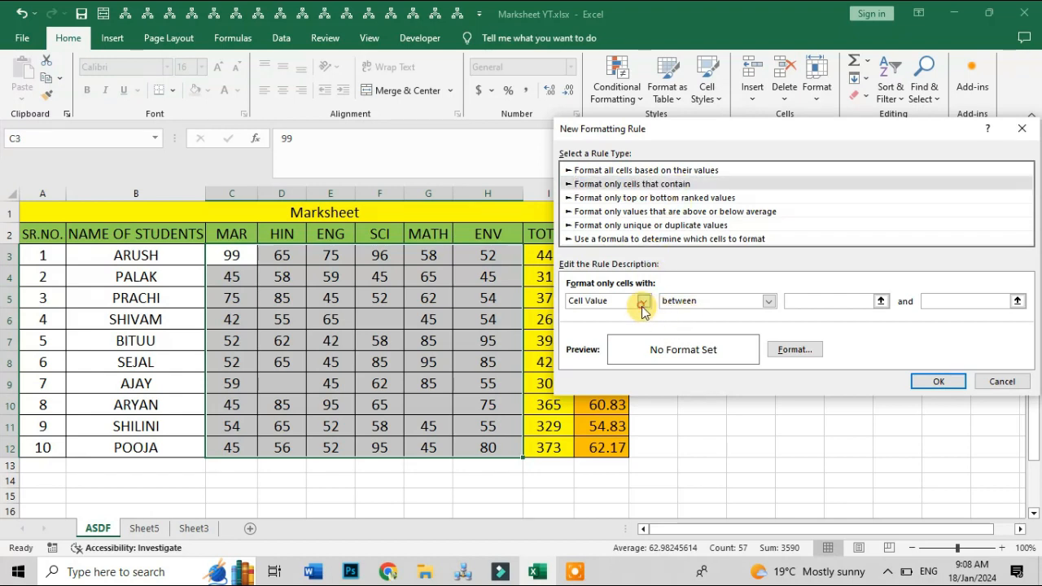
left_click(601, 346)
Give the Blanks rule a green background fill and apply it to the marks
left_click(788, 349)
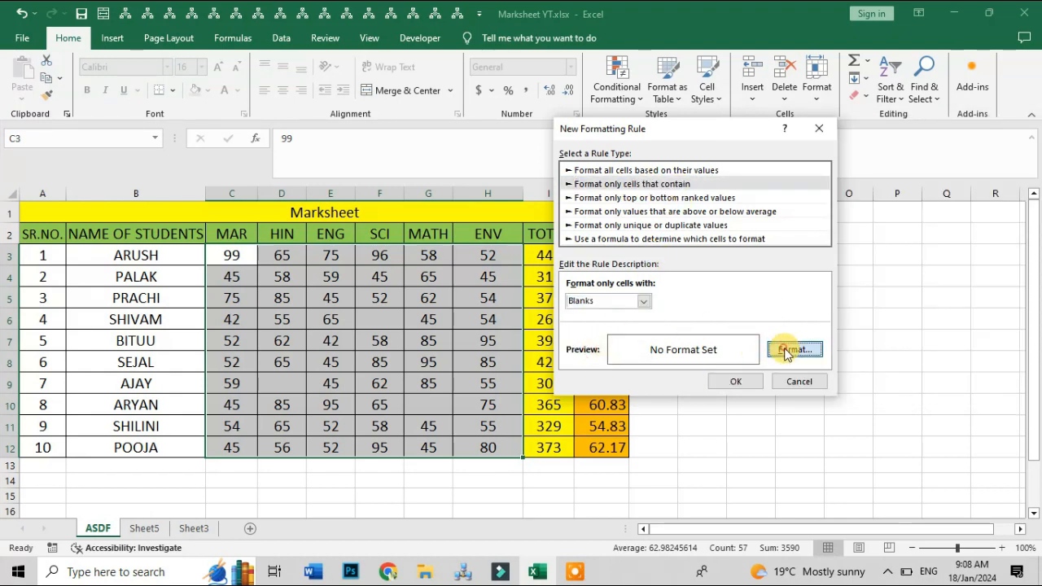
left_click(640, 237)
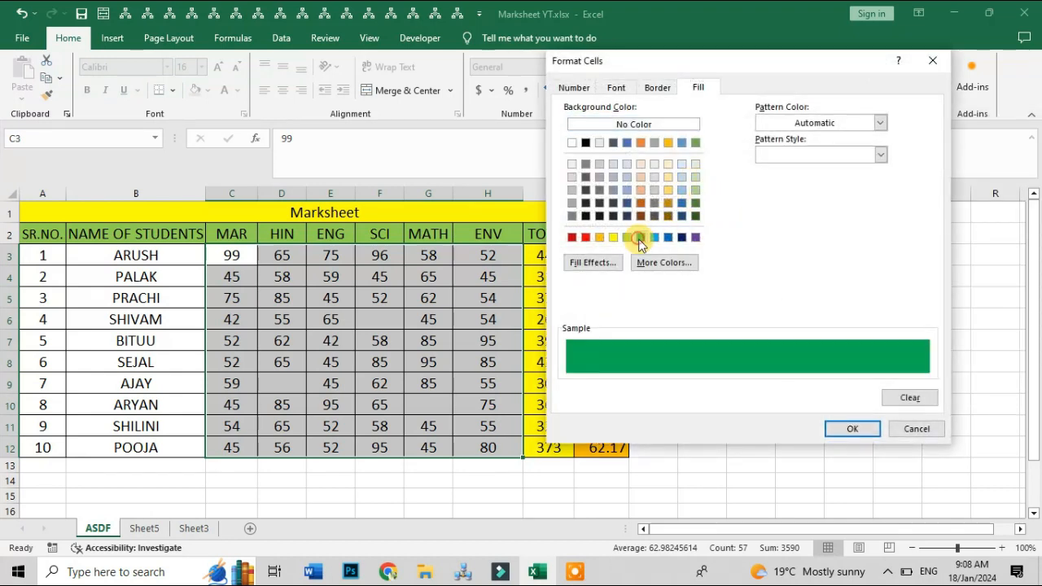
left_click(847, 430)
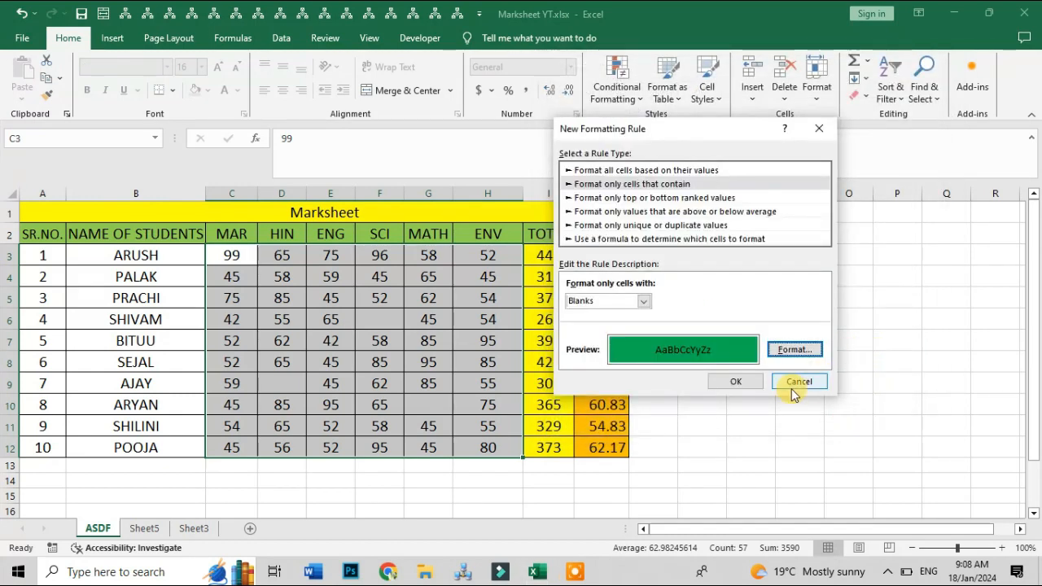
left_click(741, 379)
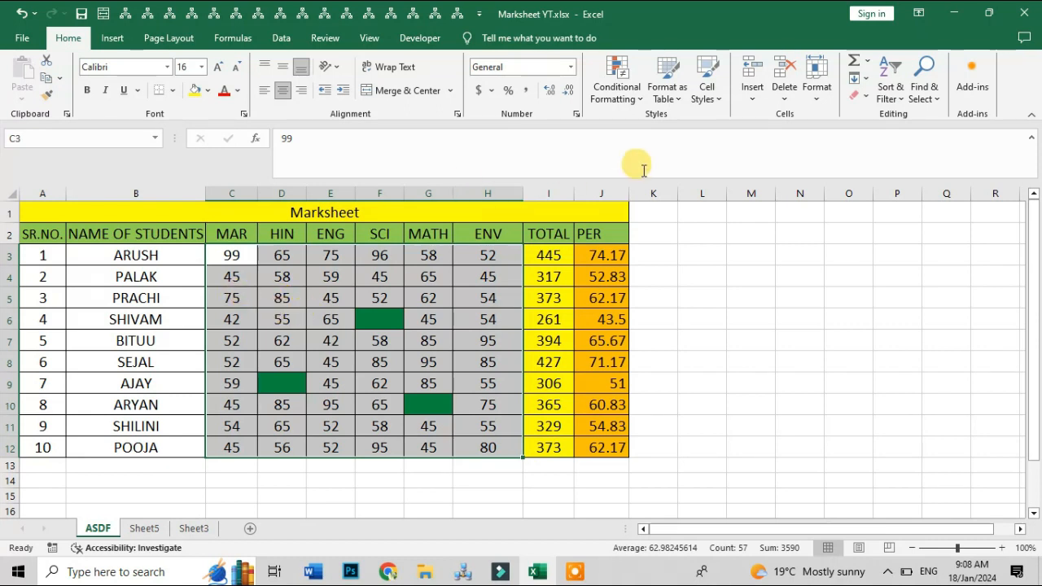
Edit the Blanks rule on the marks so it formats only the Top 5 ranked values
left_click(628, 98)
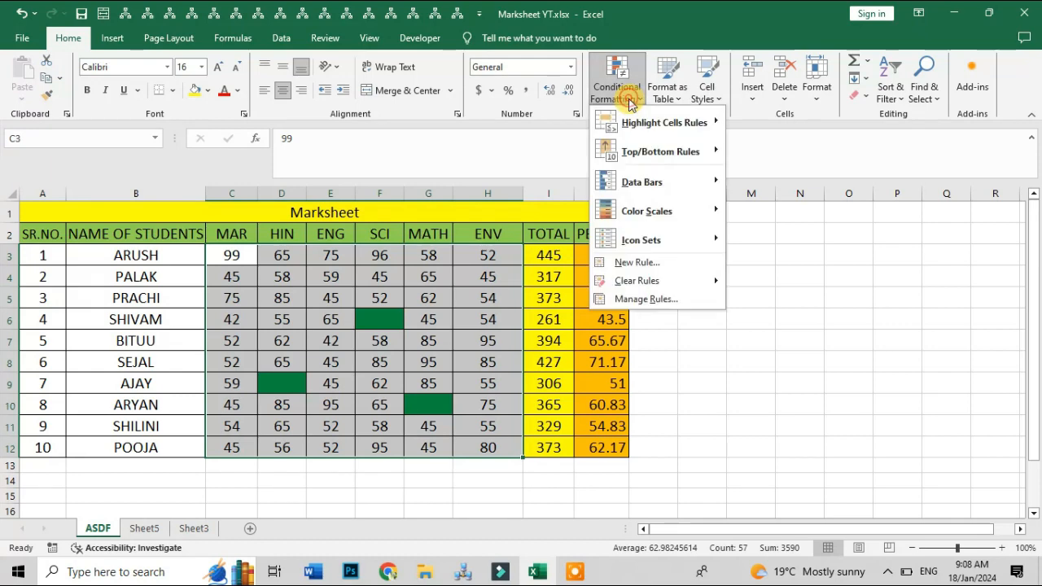
left_click(644, 299)
left_click(575, 200)
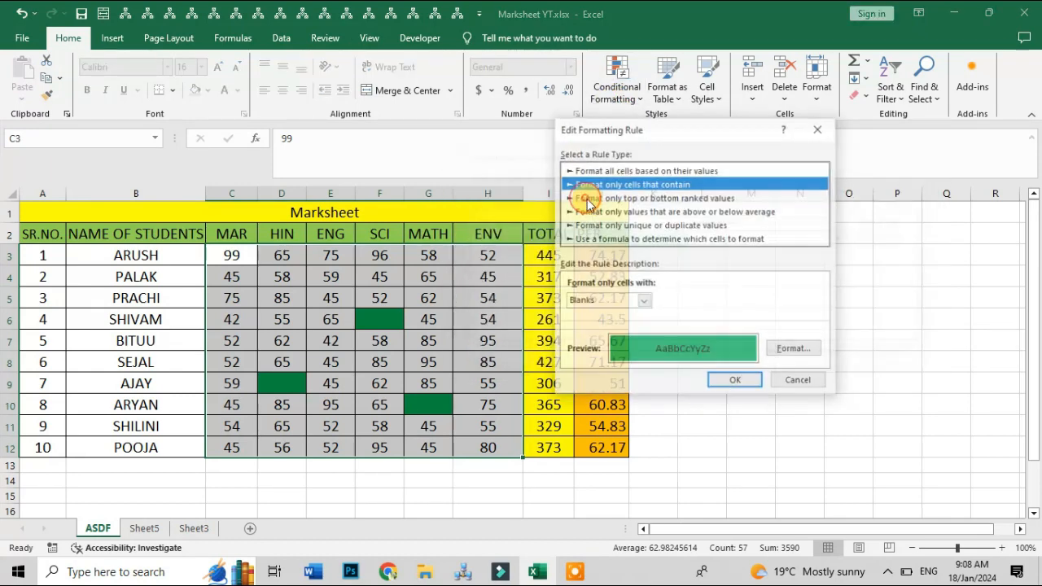
left_click(643, 300)
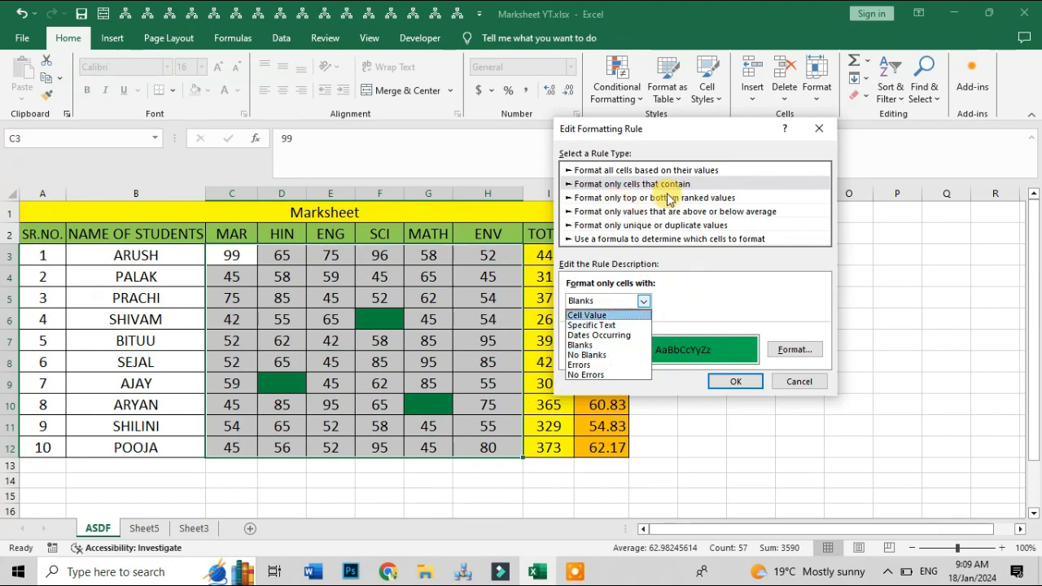
left_click(698, 300)
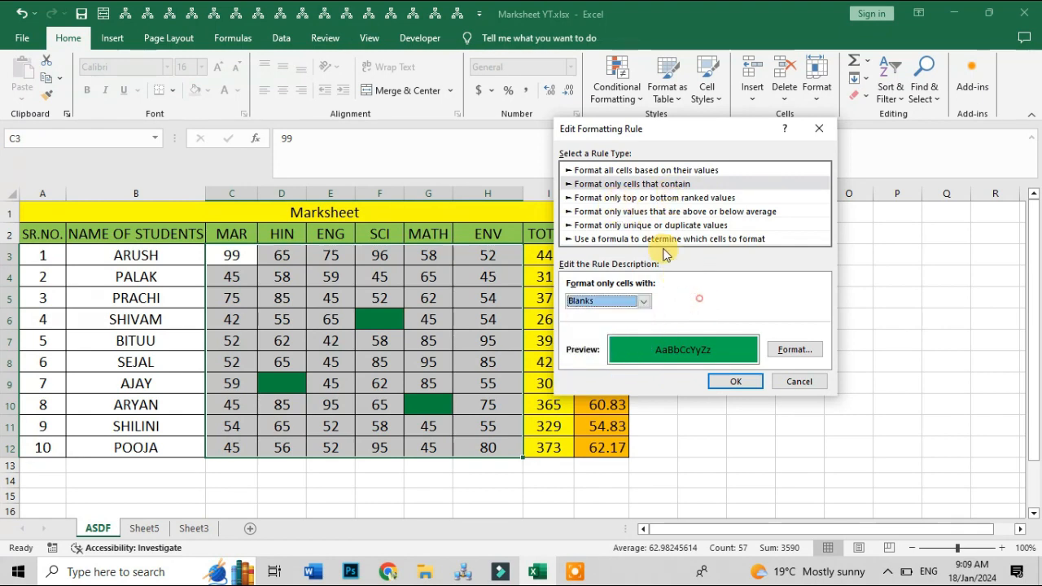
left_click(605, 200)
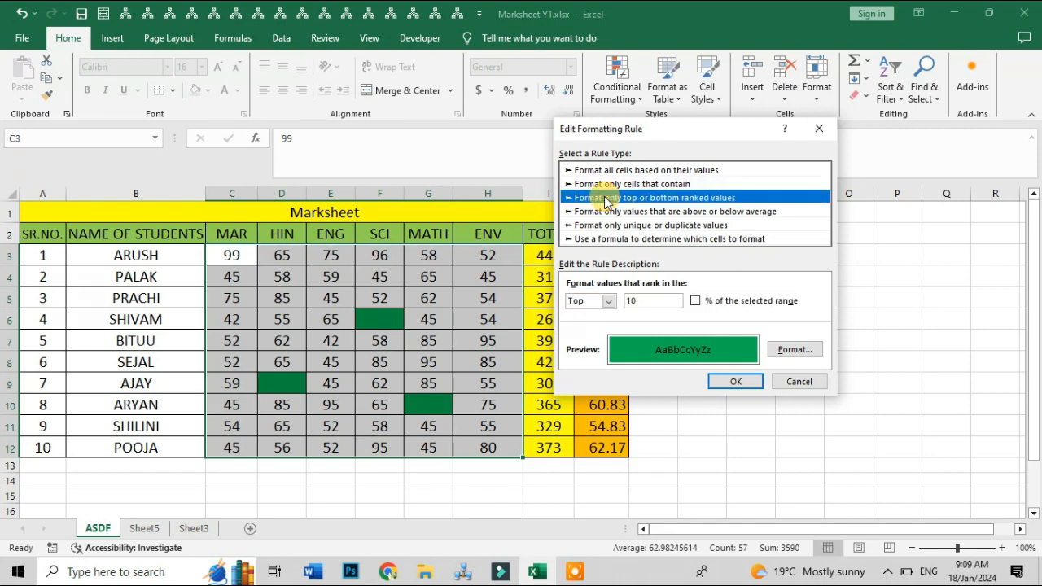
left_click(609, 301)
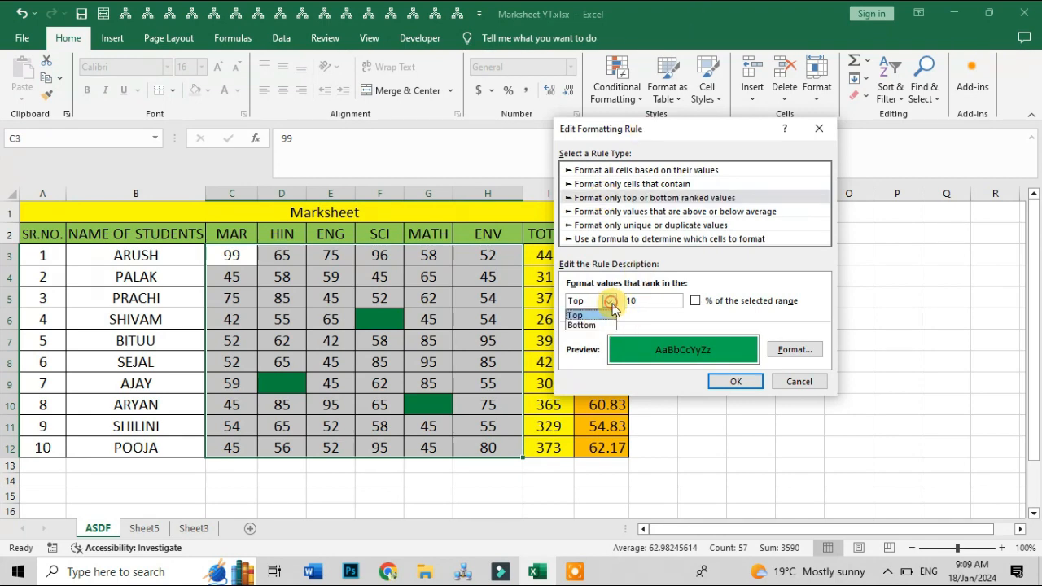
left_click(575, 315)
double_click(623, 303)
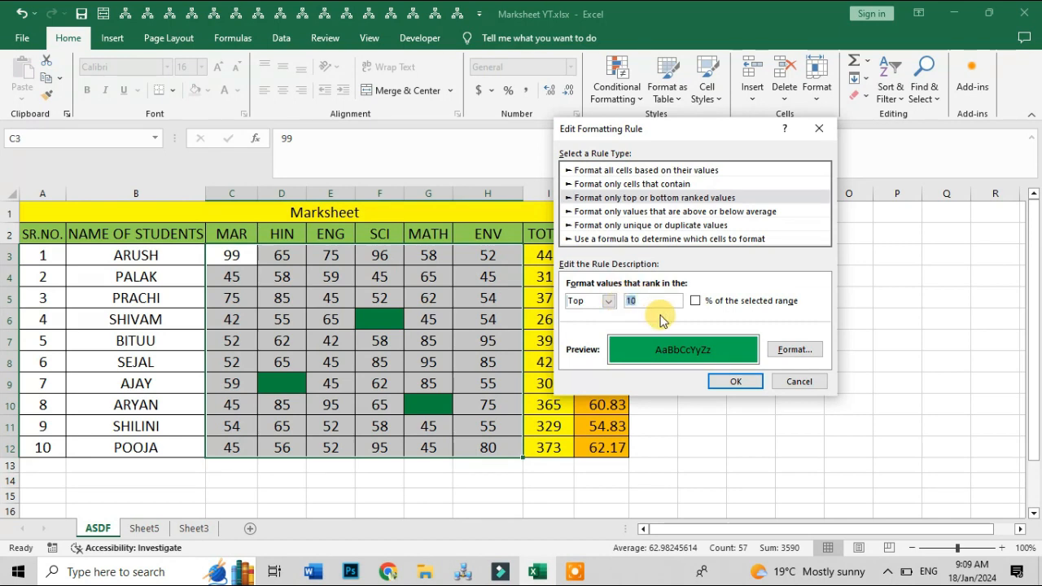
type("5")
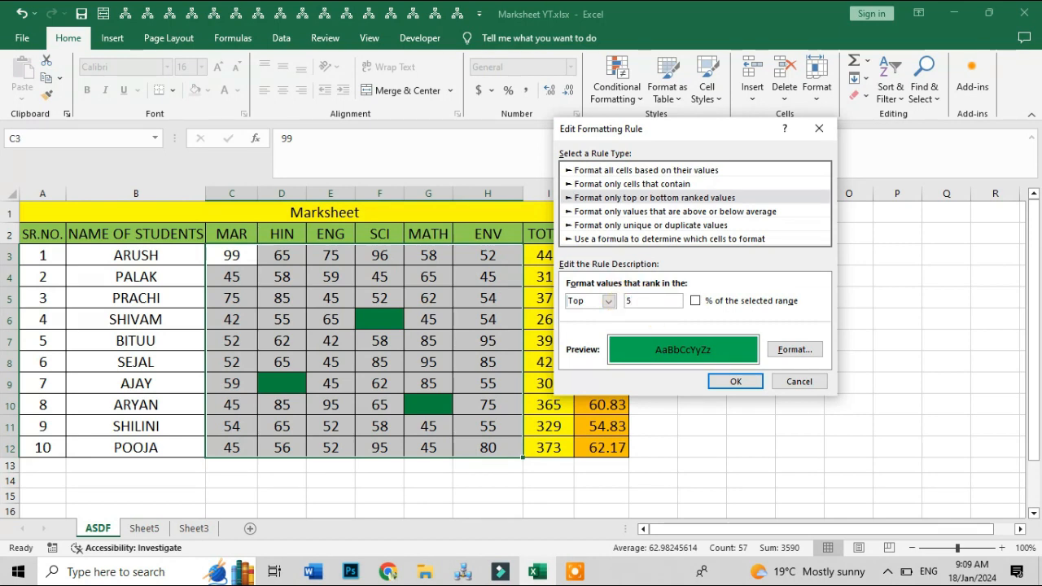
Give the Top 5 rule a purple background fill and apply it to the marks
left_click(795, 349)
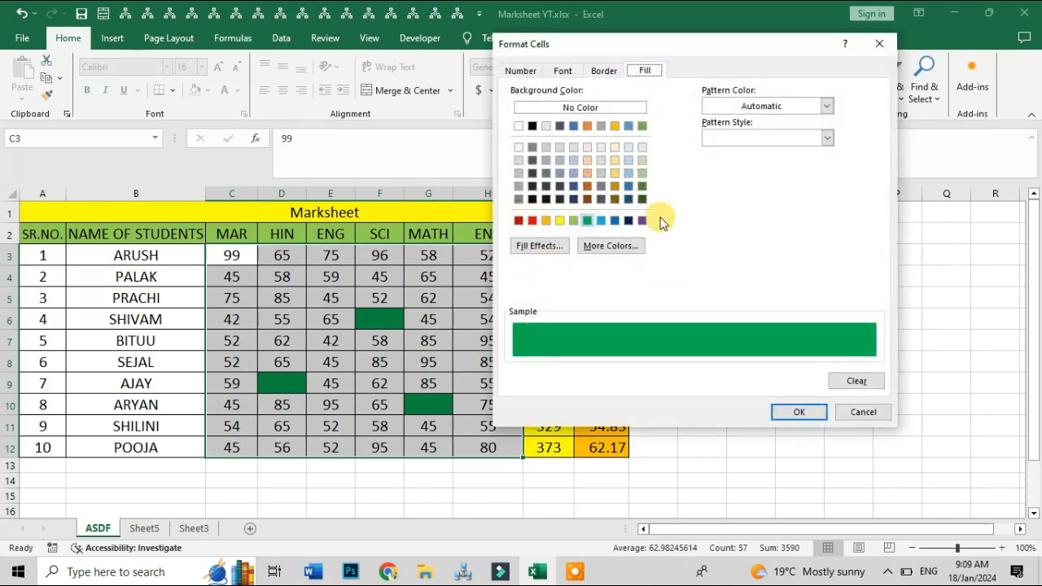
left_click(643, 220)
left_click(797, 413)
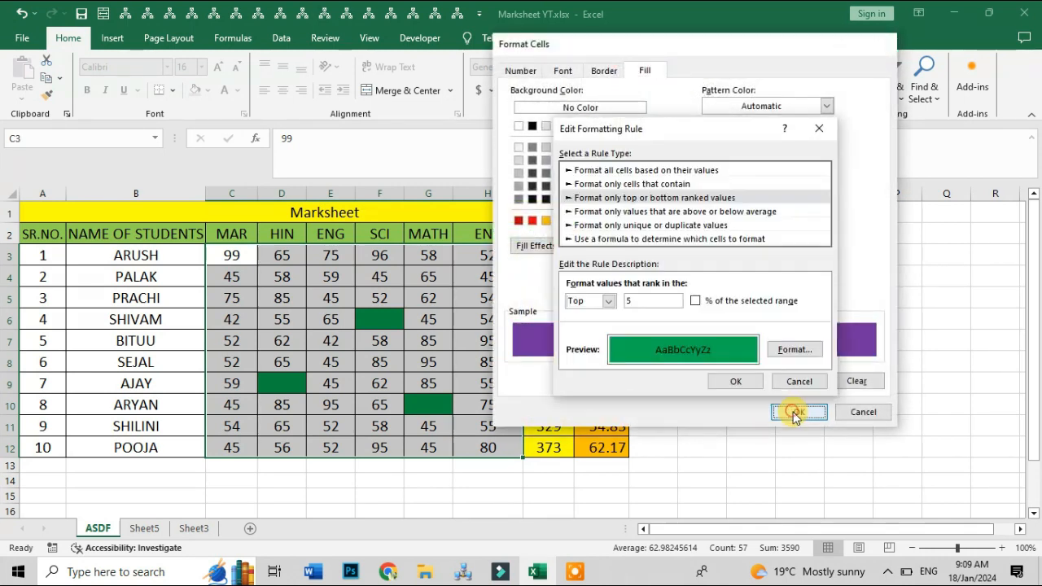
left_click(740, 382)
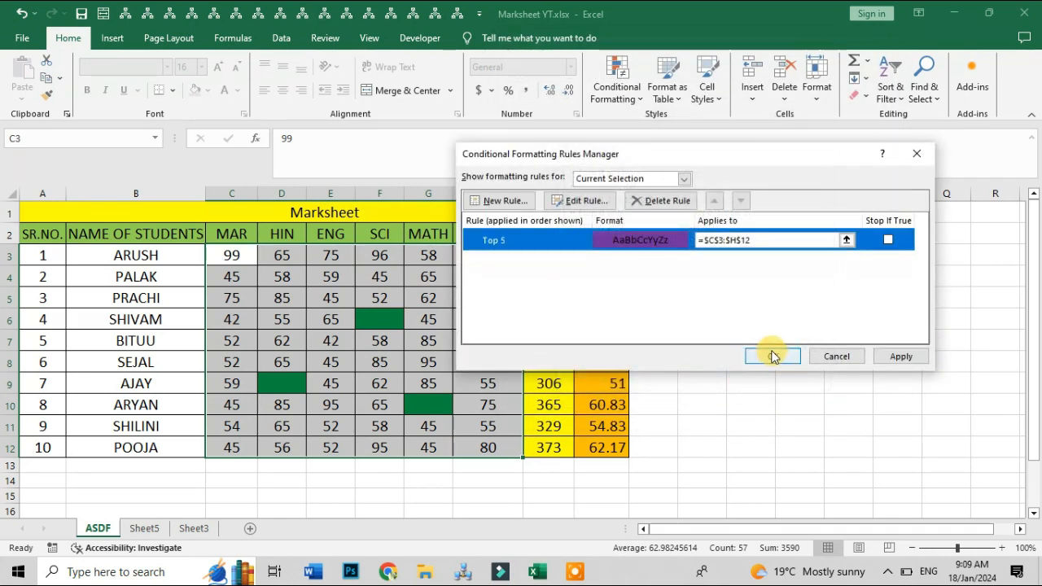
left_click(901, 356)
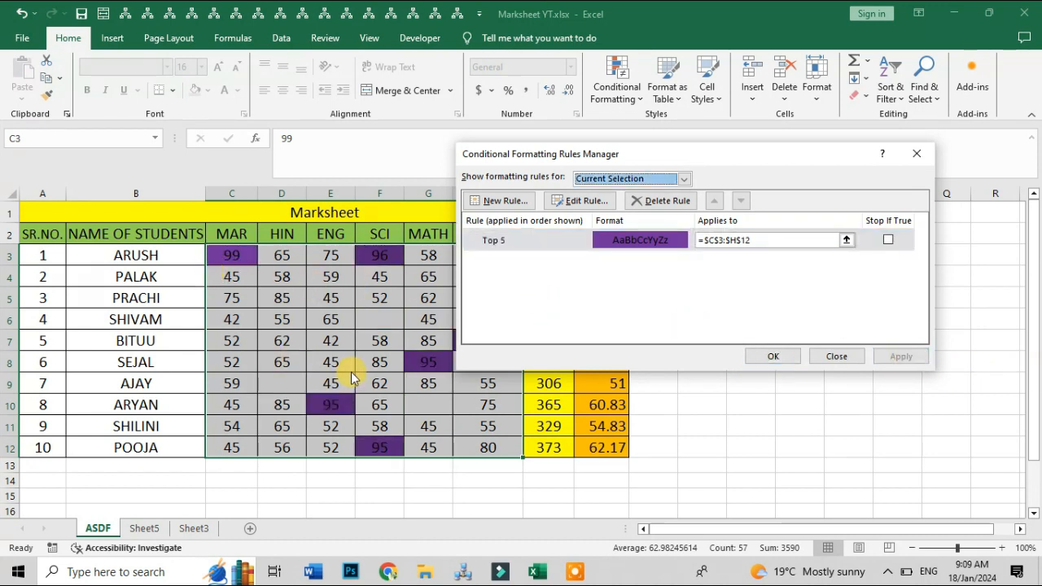
Change the Top 5 rule to format only values that are above the average for the selected range
left_click(591, 200)
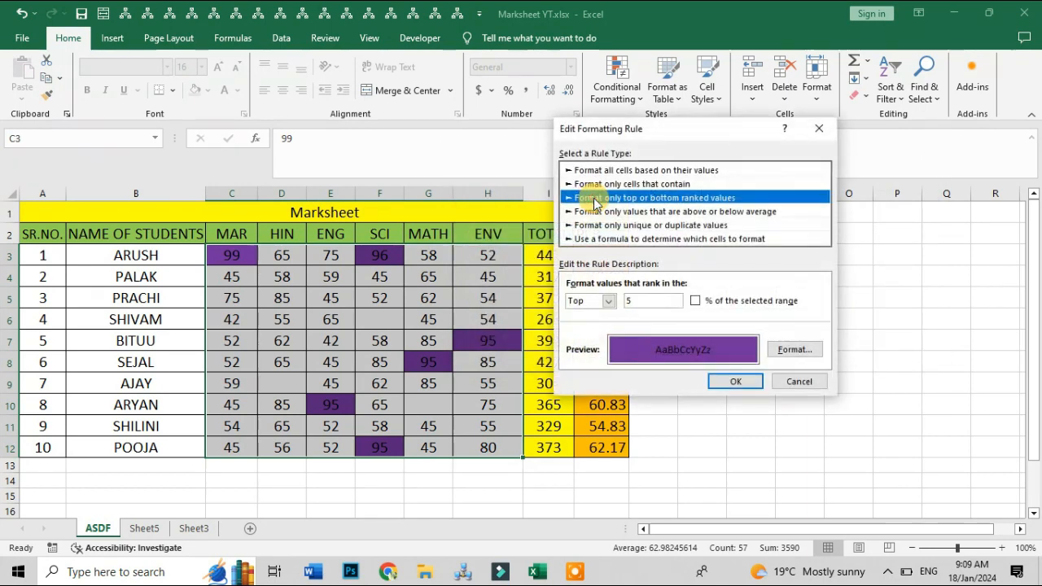
left_click(608, 300)
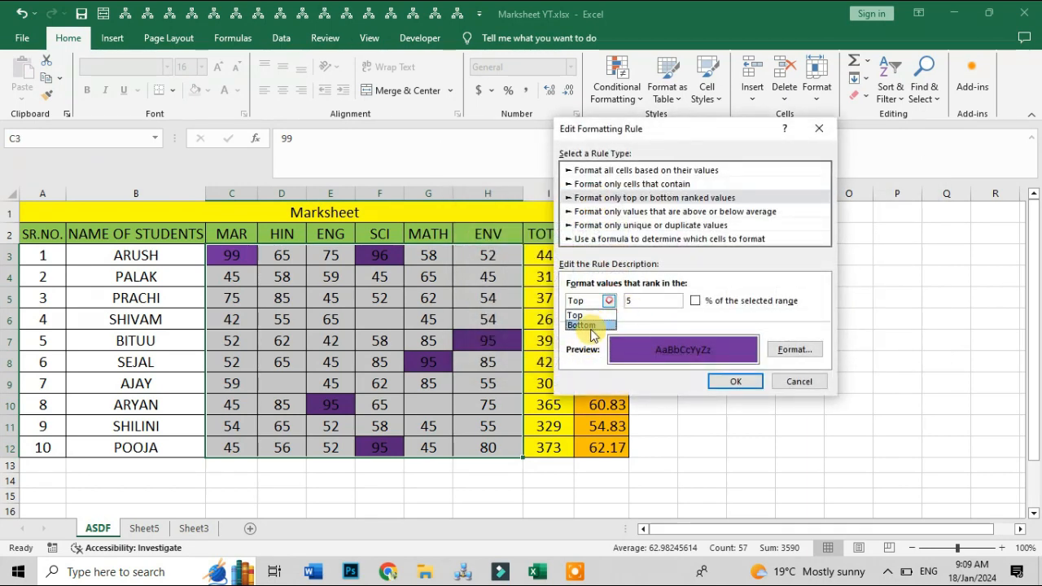
left_click(657, 321)
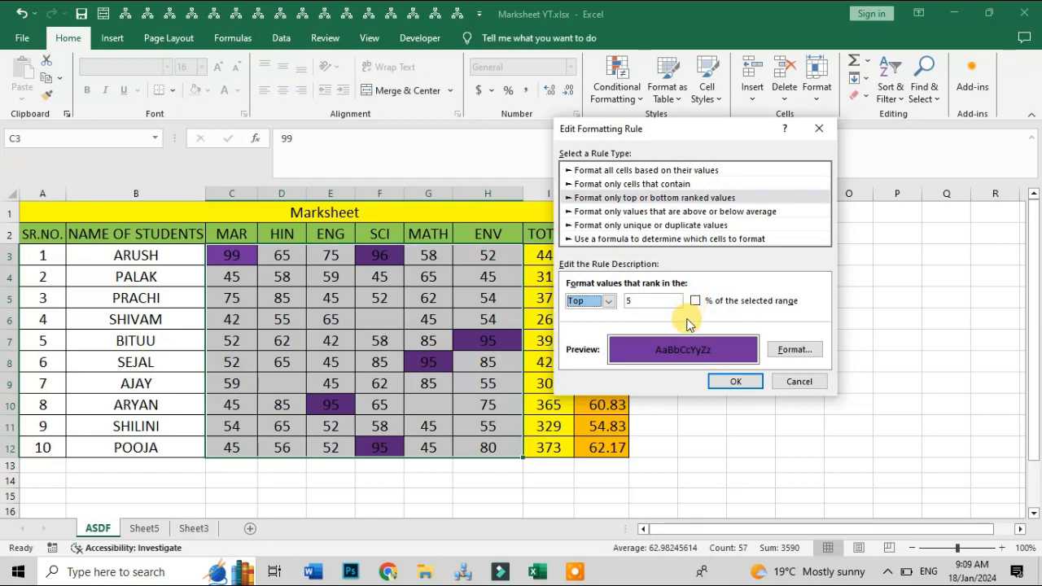
left_click(604, 212)
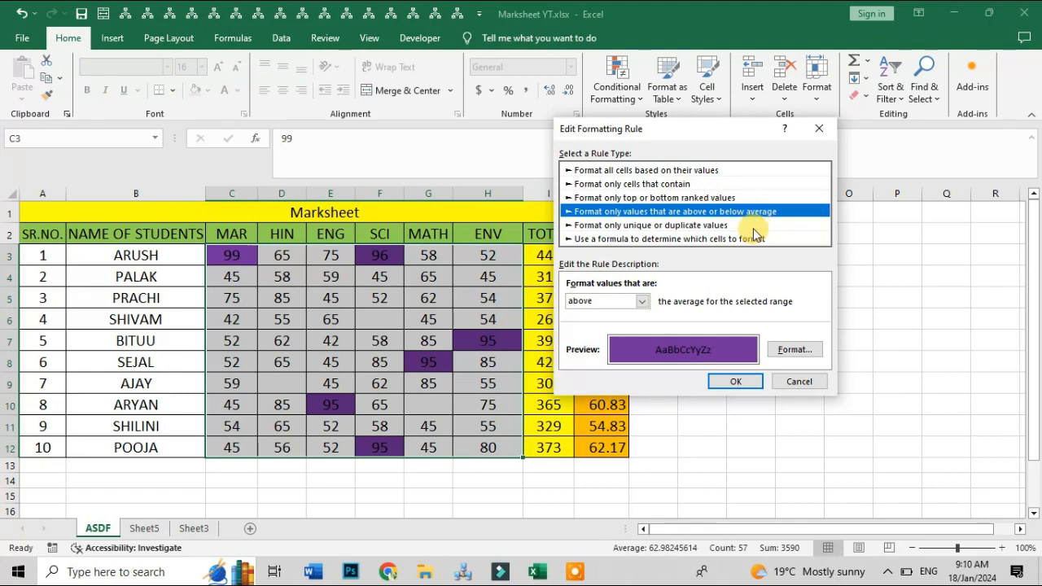
left_click(642, 301)
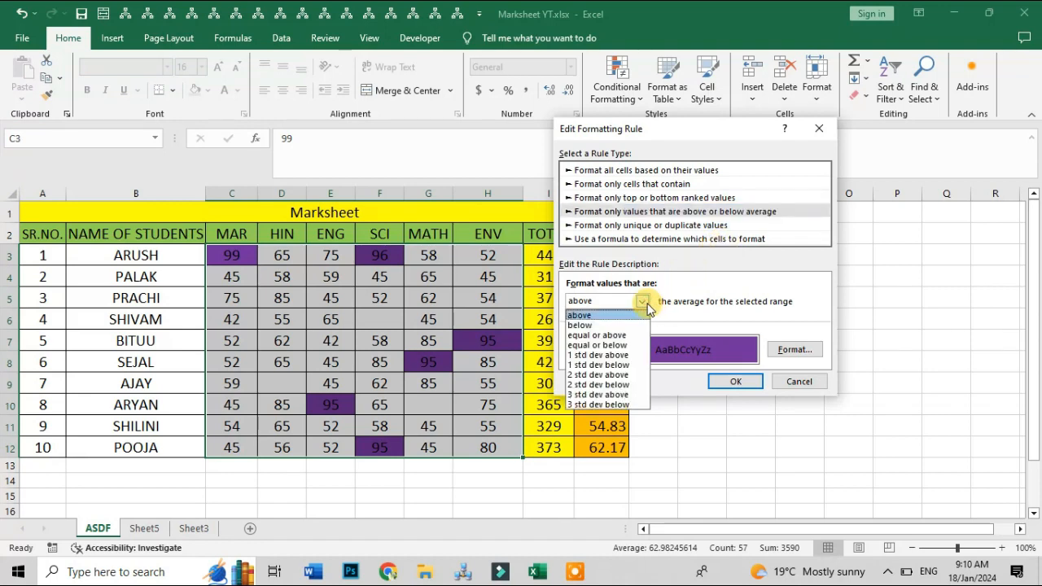
left_click(595, 315)
Give the above average rule a light green background fill and apply it to the marks
left_click(789, 355)
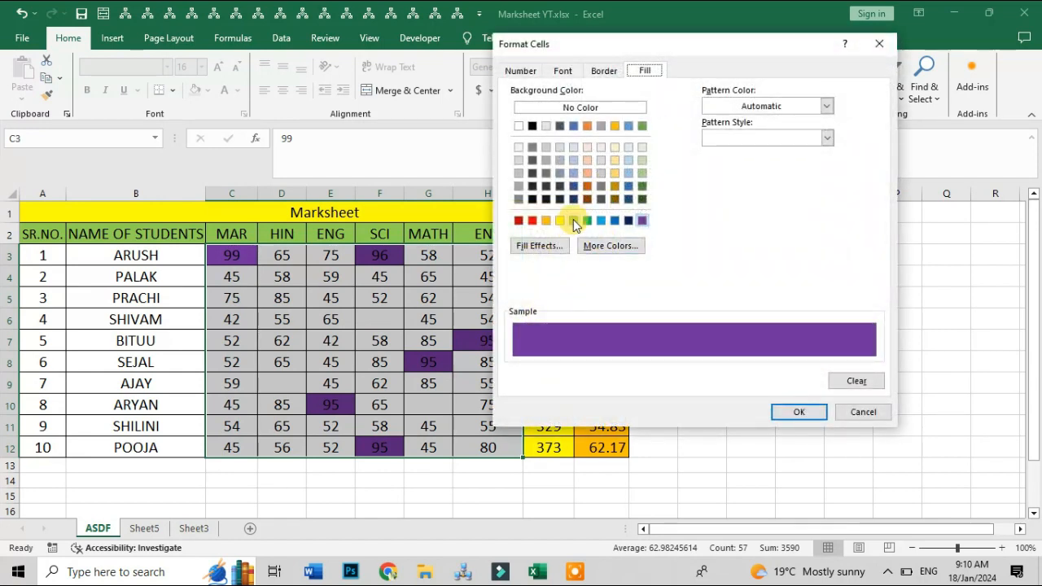
left_click(586, 220)
left_click(799, 411)
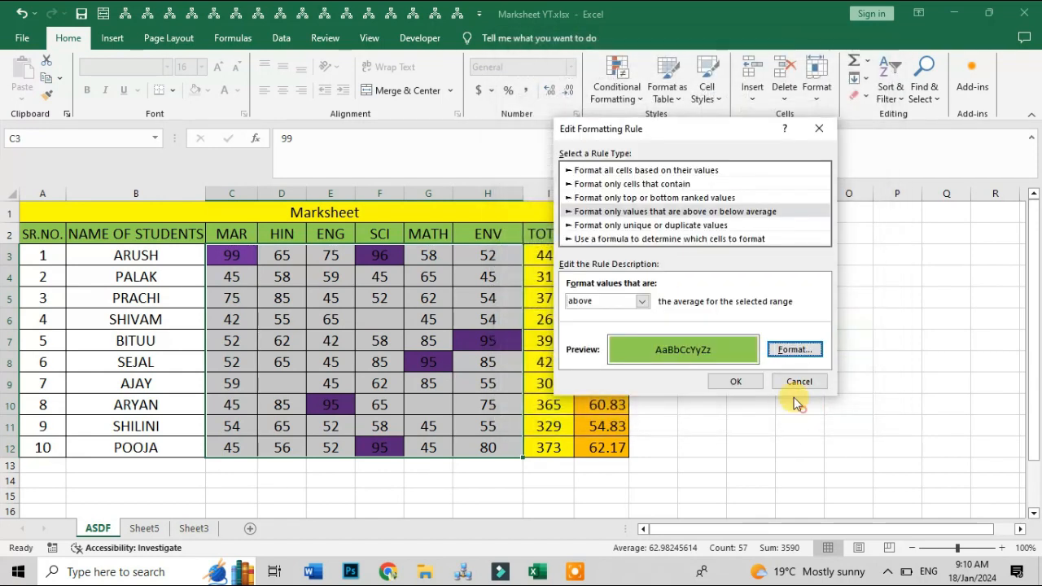
left_click(741, 381)
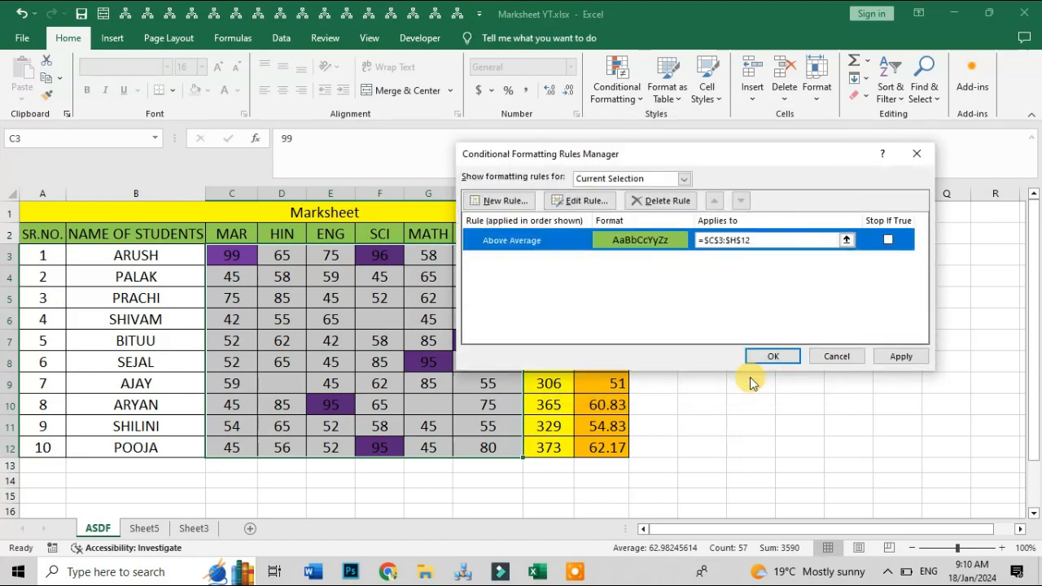
left_click(898, 356)
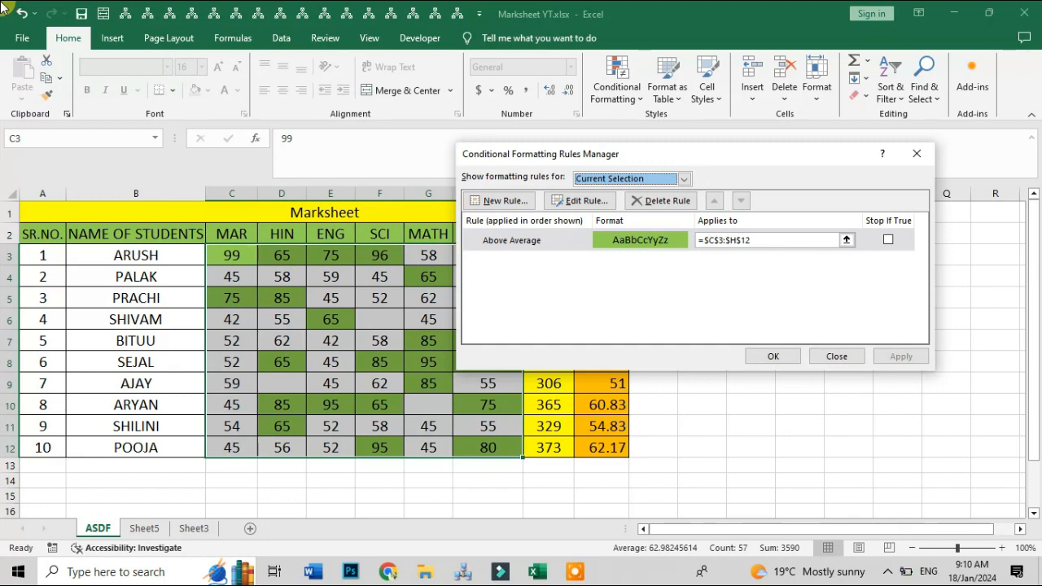
Change the above average rule to format all duplicate values in the selected range
left_click(598, 202)
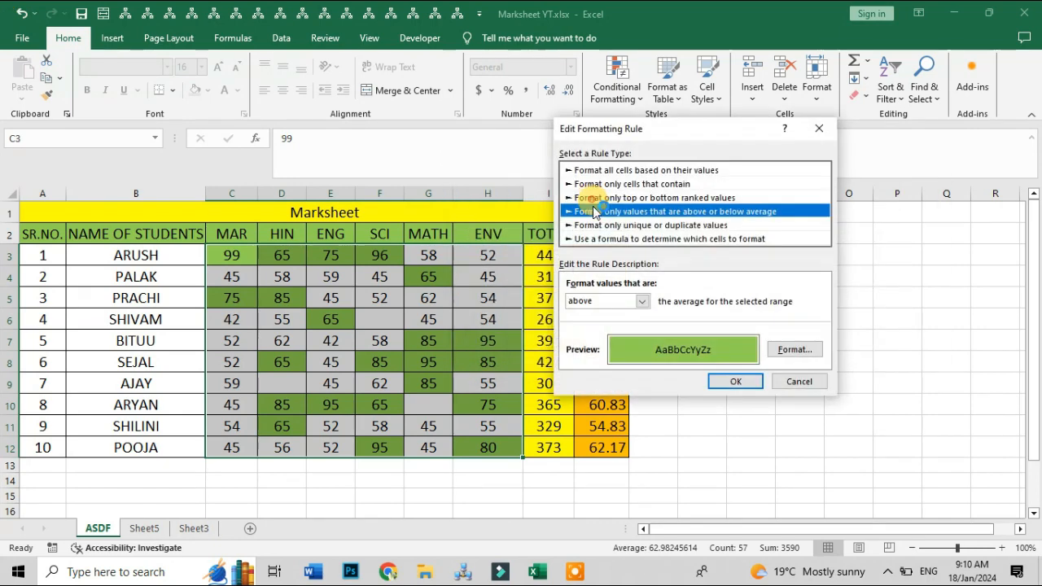
left_click(638, 225)
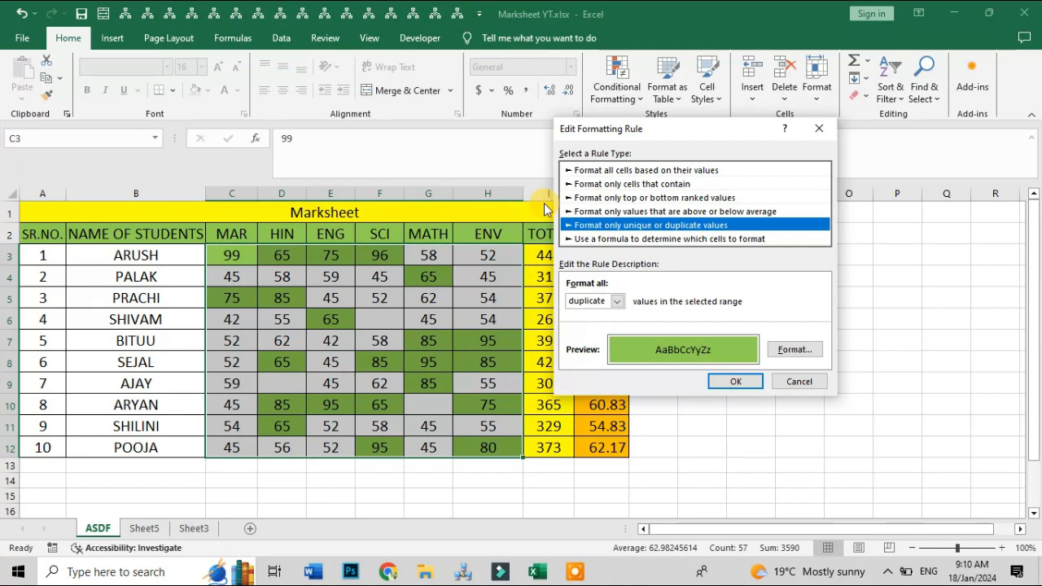
left_click(616, 298)
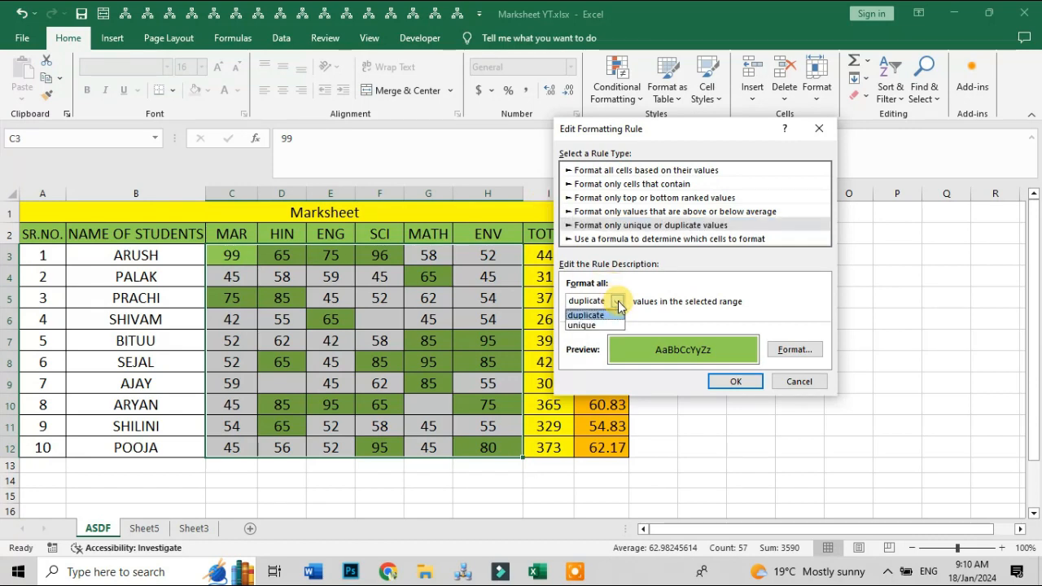
left_click(607, 315)
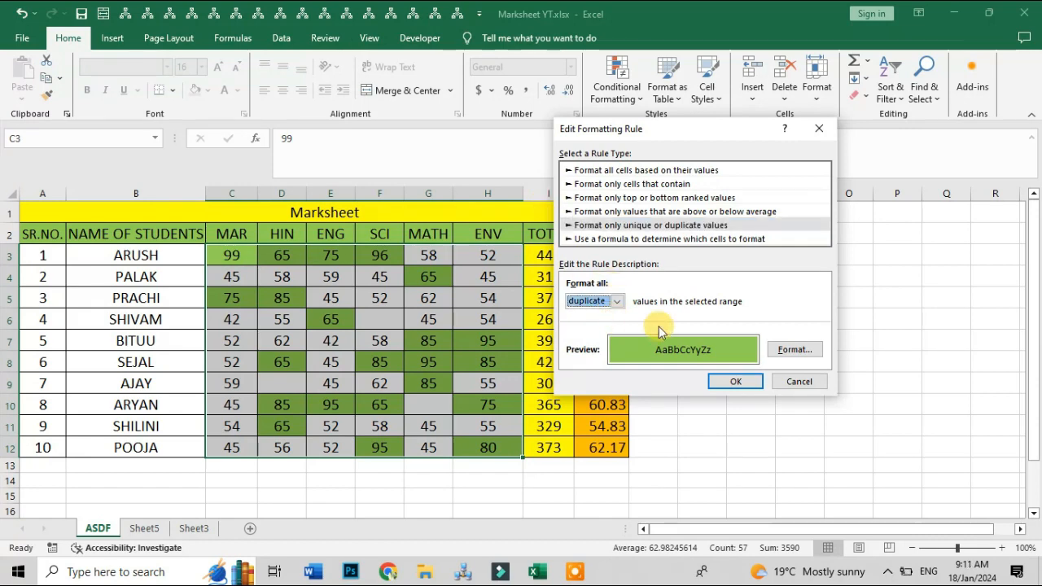
Give the duplicate values rule a light blue background fill and apply it to the marks
left_click(799, 350)
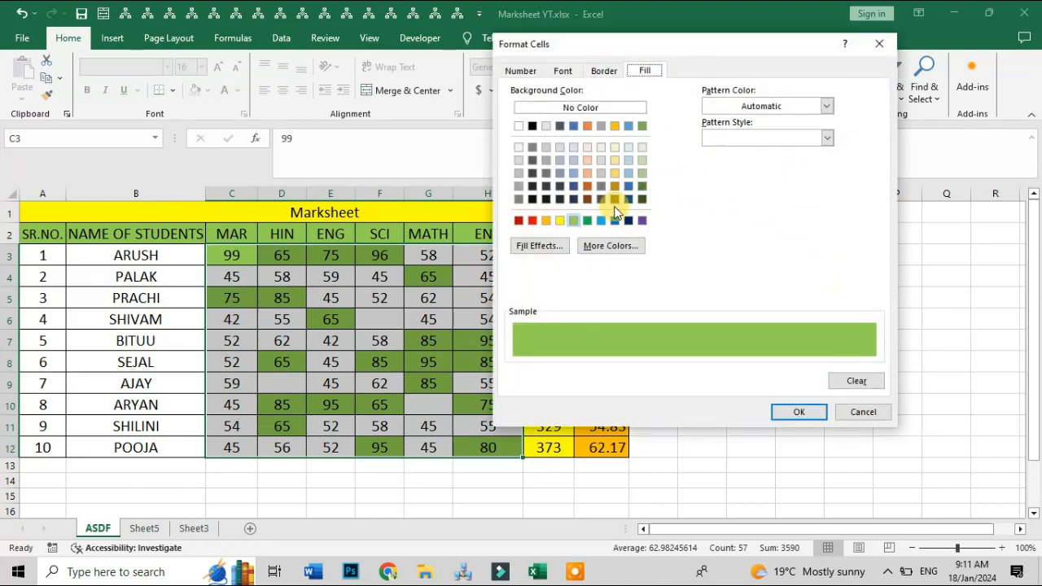
left_click(601, 220)
left_click(793, 413)
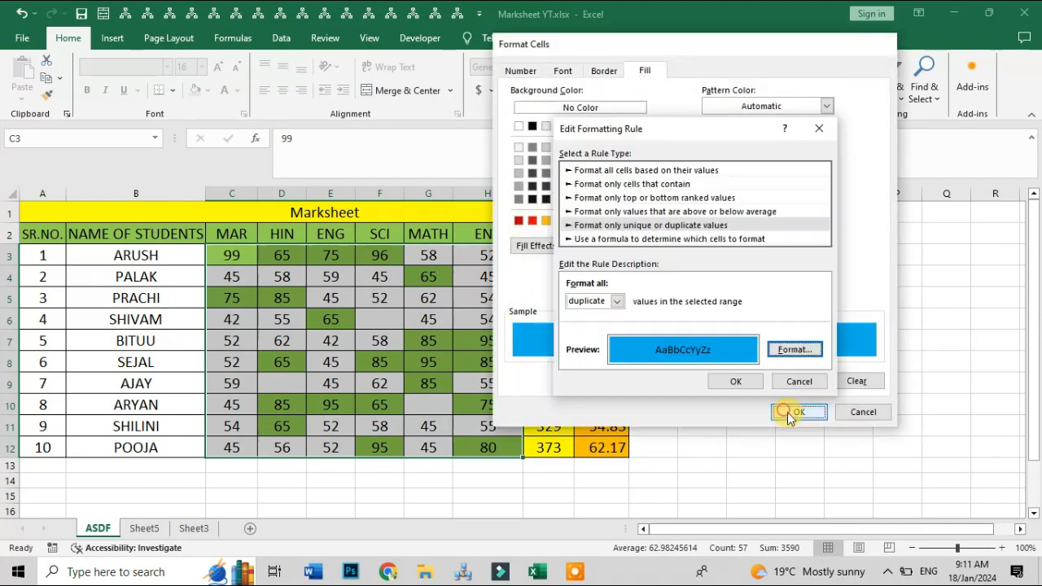
left_click(741, 381)
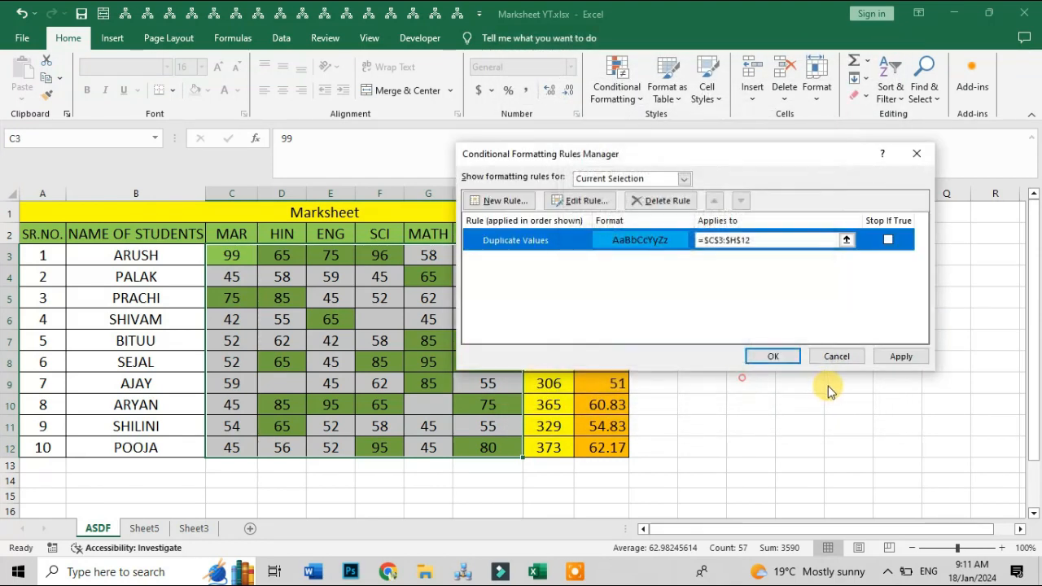
left_click(902, 356)
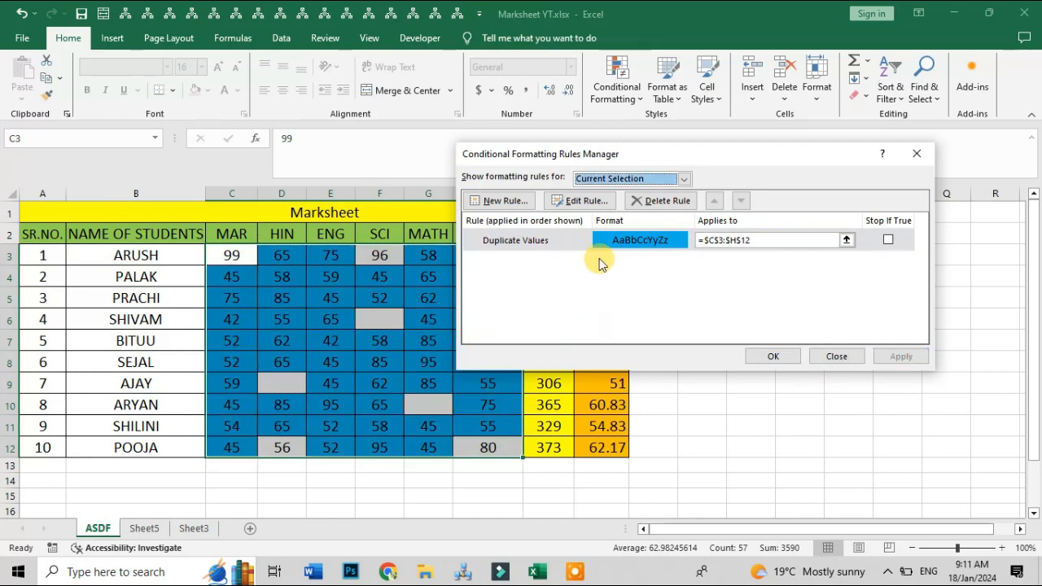
Change the duplicate values rule to format all unique values in the selected range
left_click(583, 203)
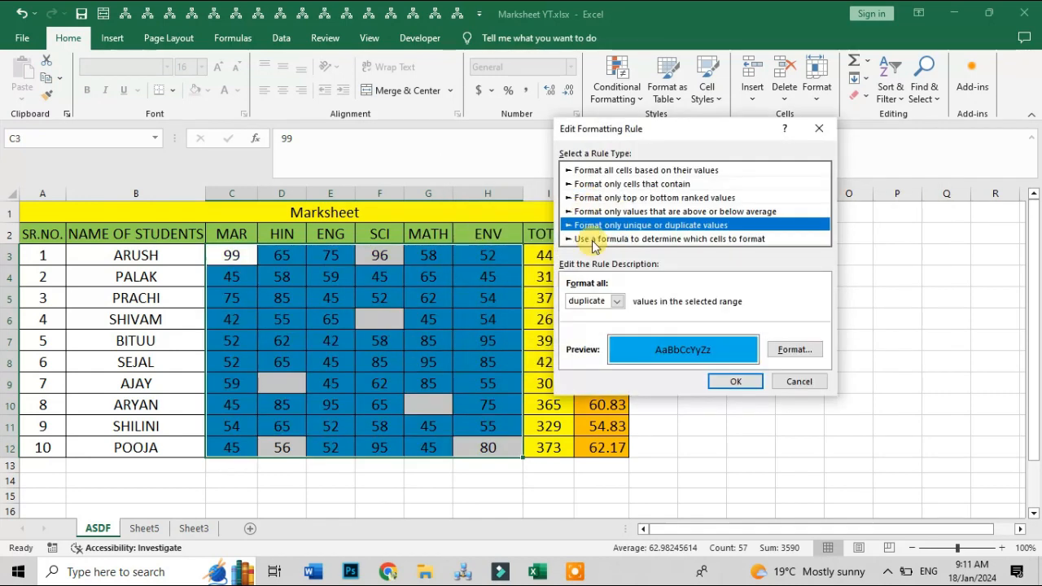
left_click(617, 301)
left_click(591, 326)
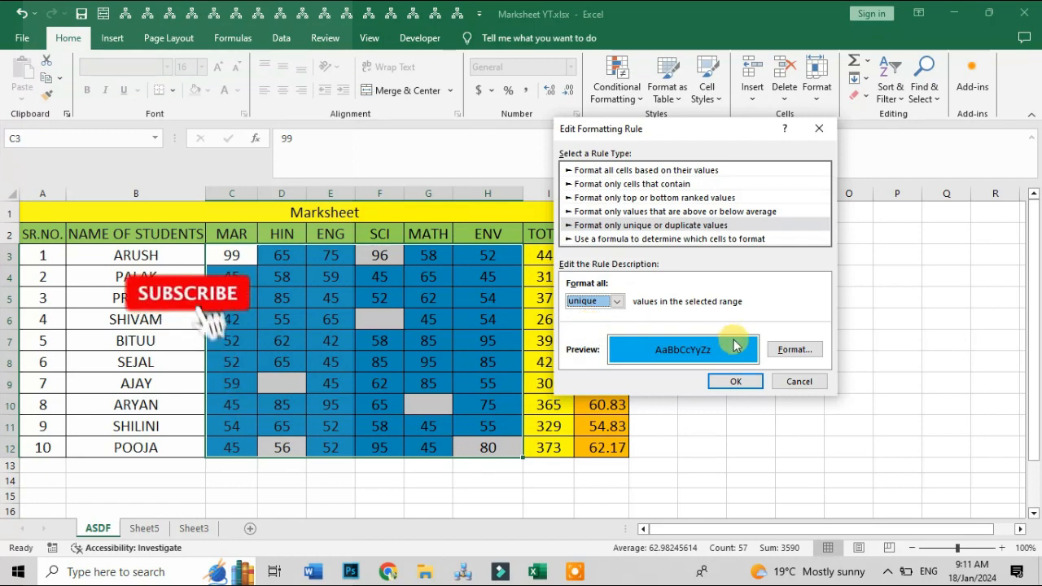
Give the unique values rule a dark red background fill and apply it to the marks
left_click(794, 350)
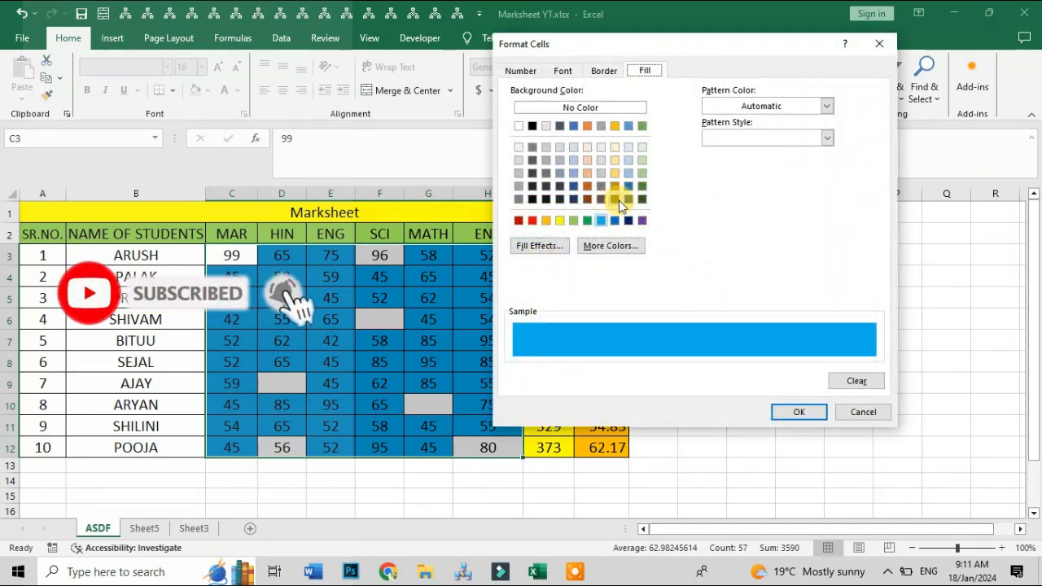
left_click(519, 220)
left_click(809, 413)
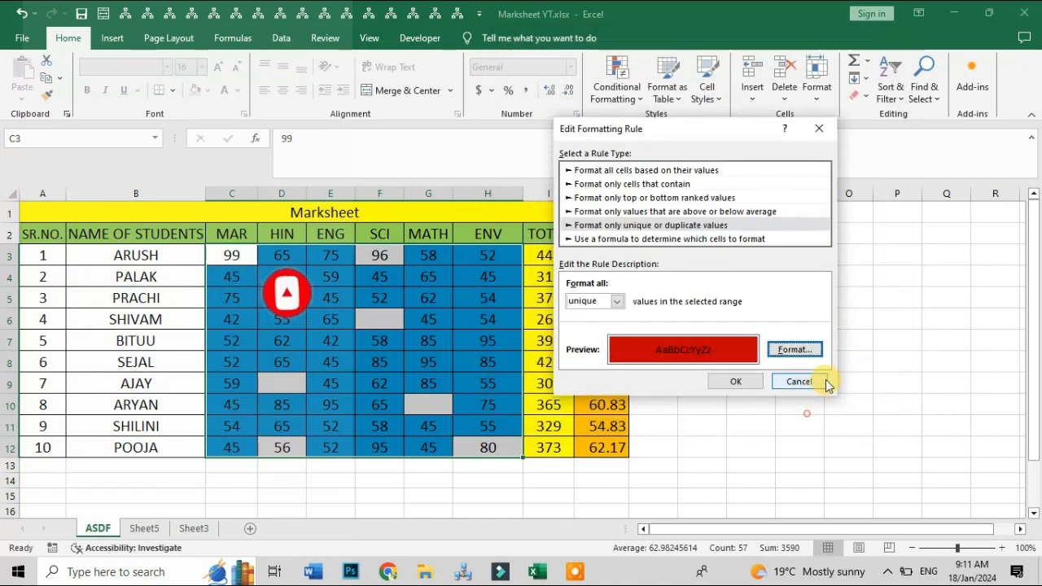
left_click(736, 378)
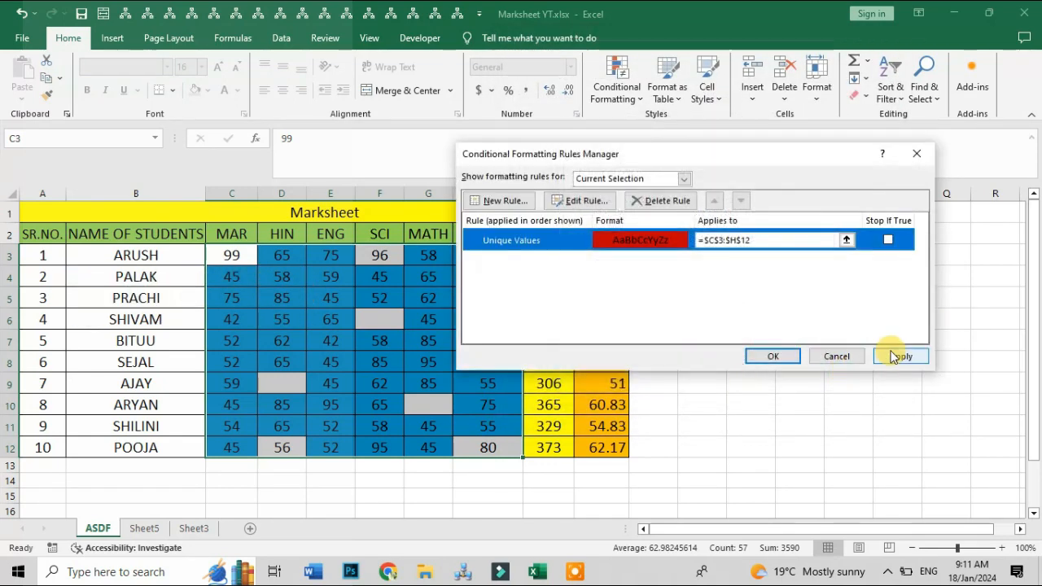
left_click(900, 356)
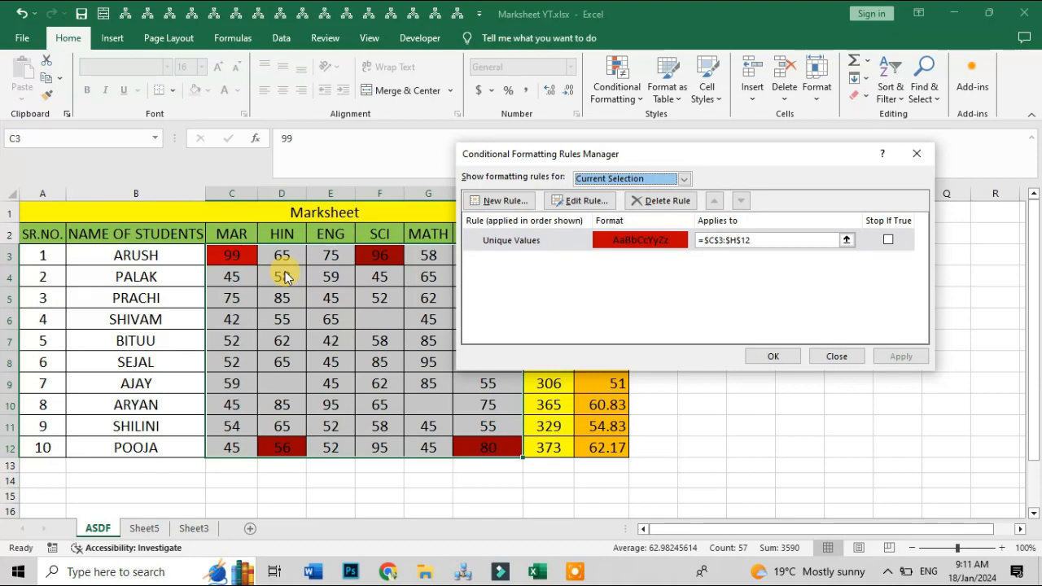
Change the unique values rule's type to use a formula to determine which cells to format
left_click(570, 201)
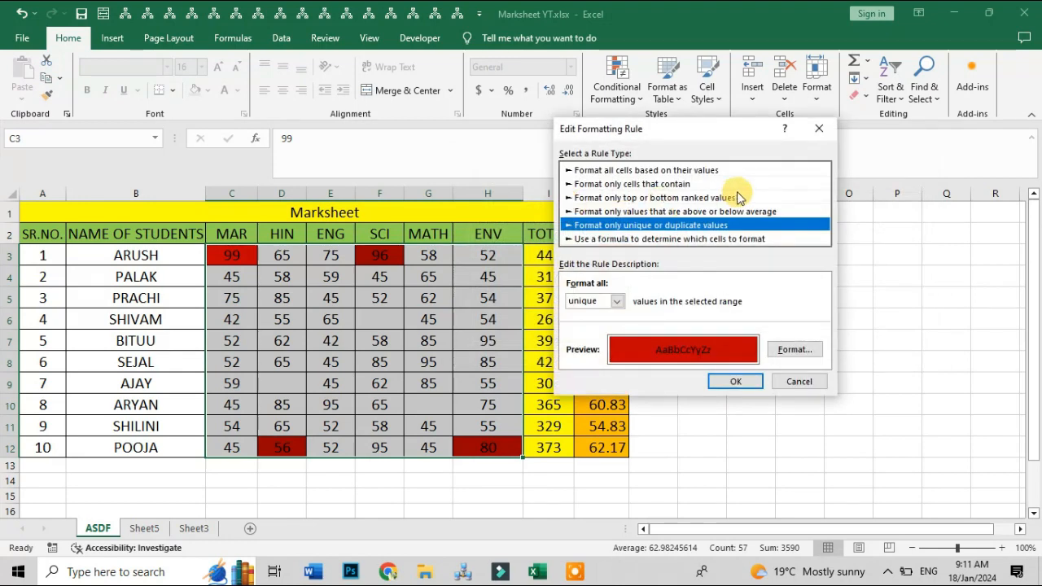
left_click(647, 240)
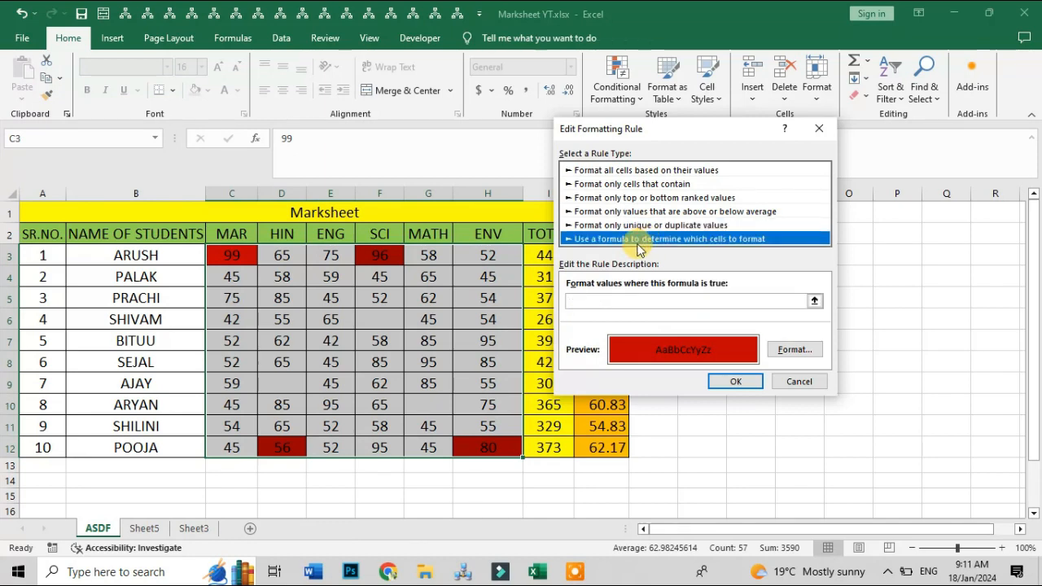